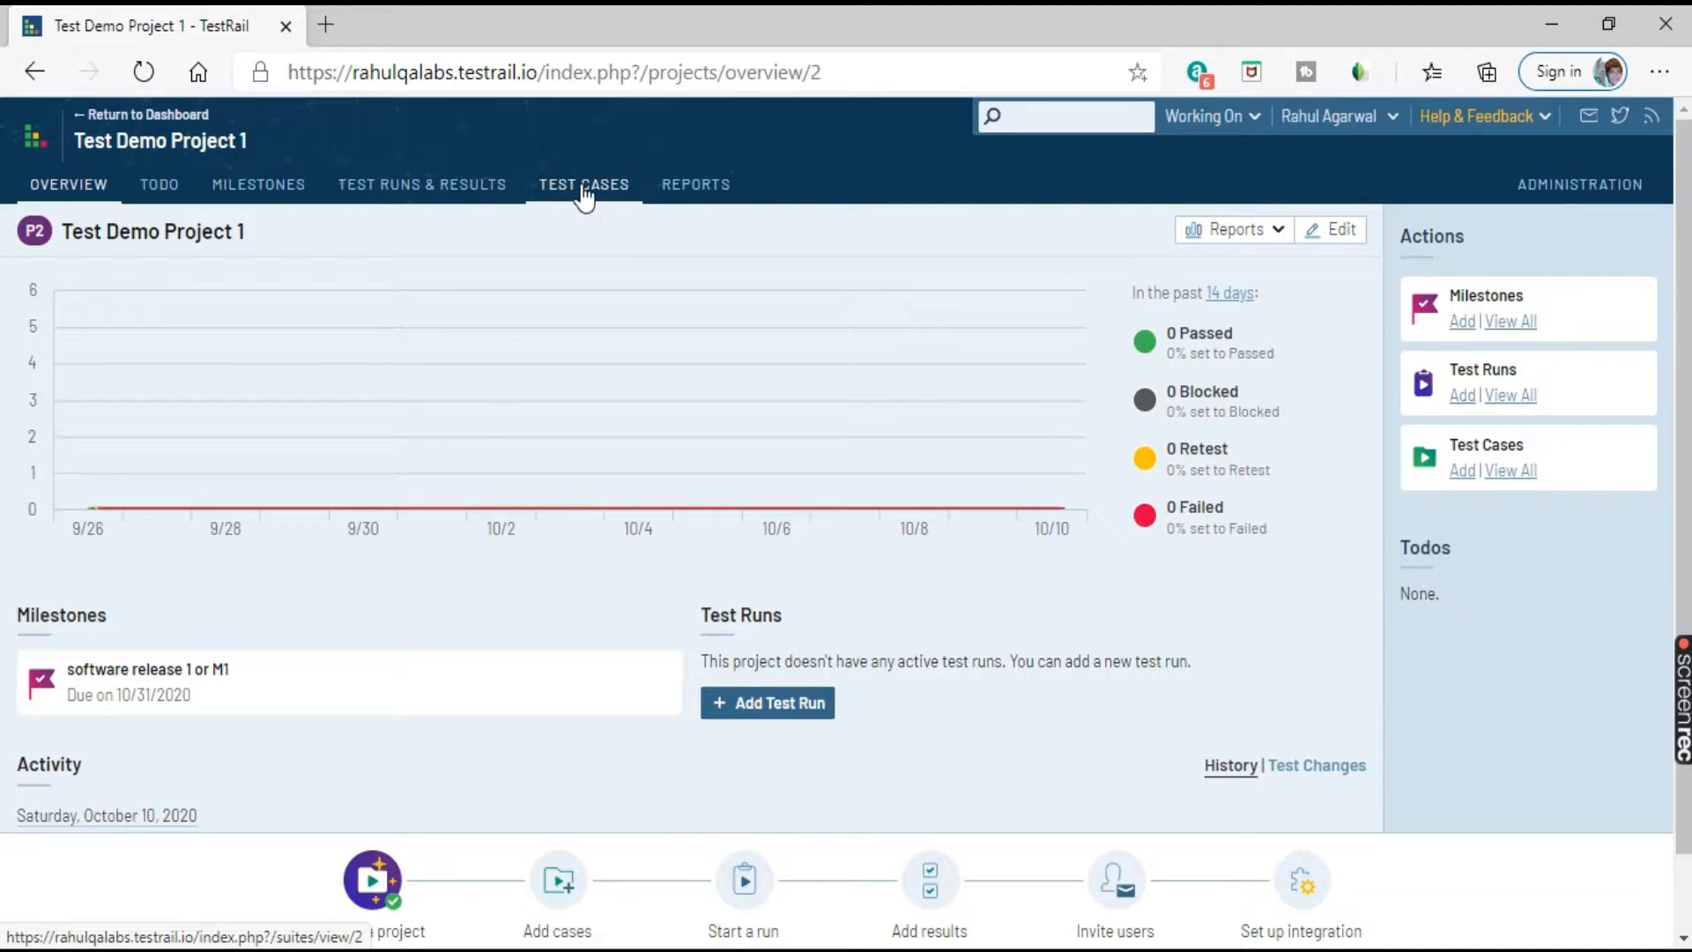
Open the project's test cases page and read its notes on creating test cases and sections.
{"action": "left_click", "coordinate": [585, 187]}
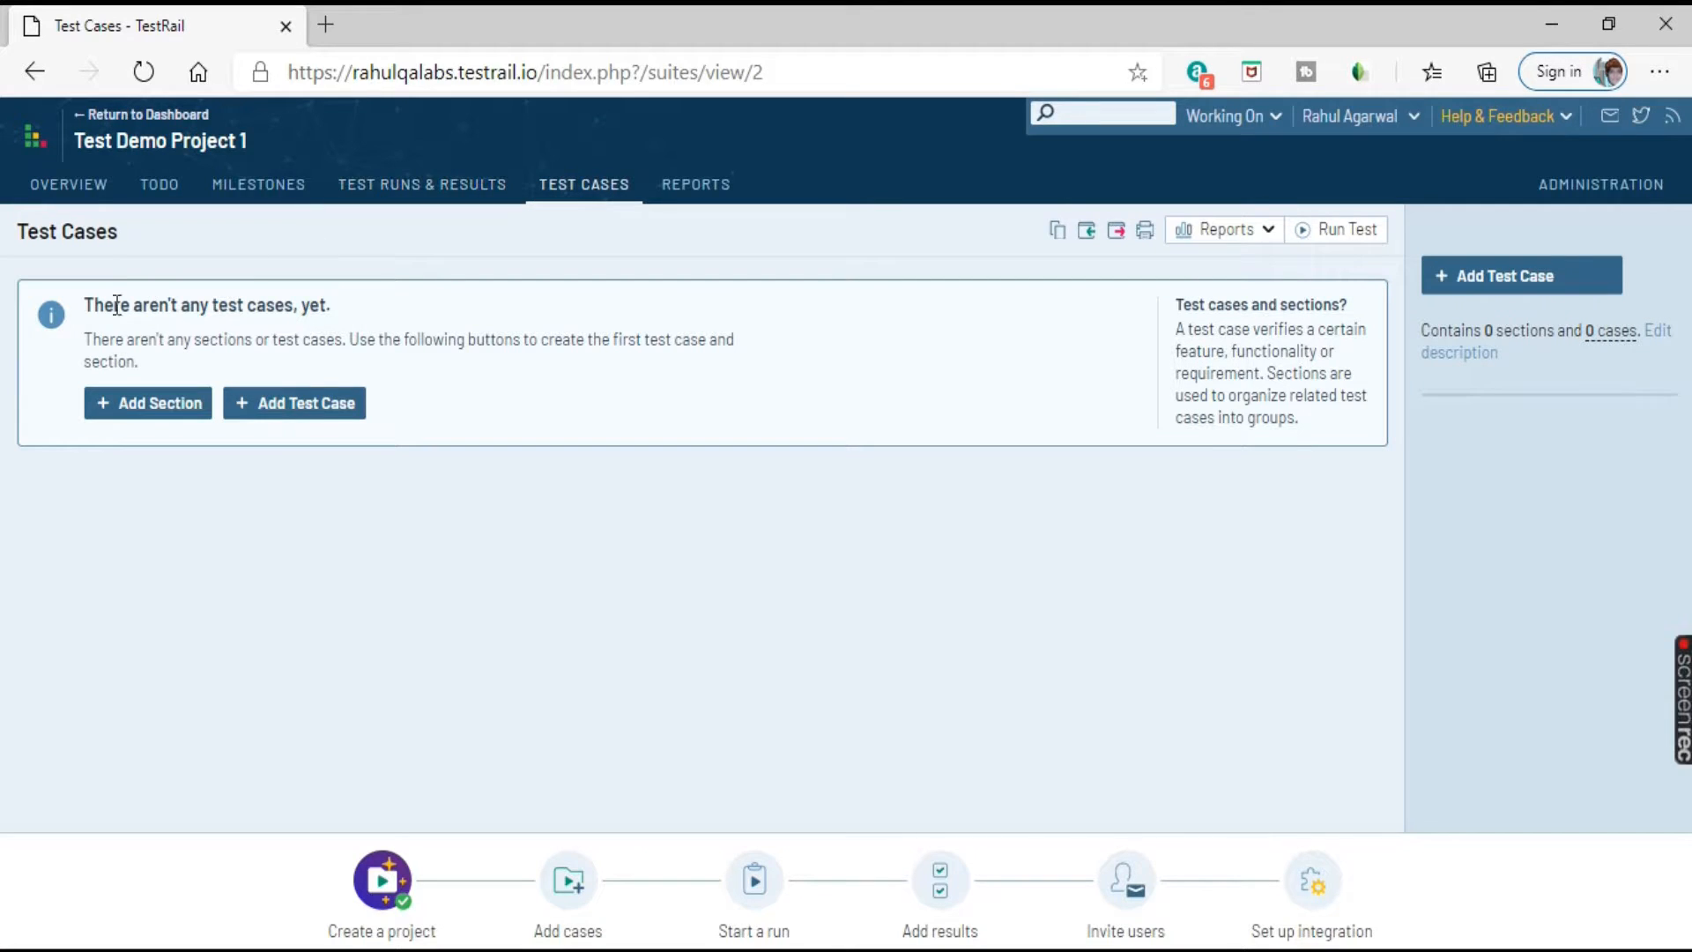
{"action": "left_click_drag", "start_coordinate": [88, 304], "coordinate": [363, 285]}
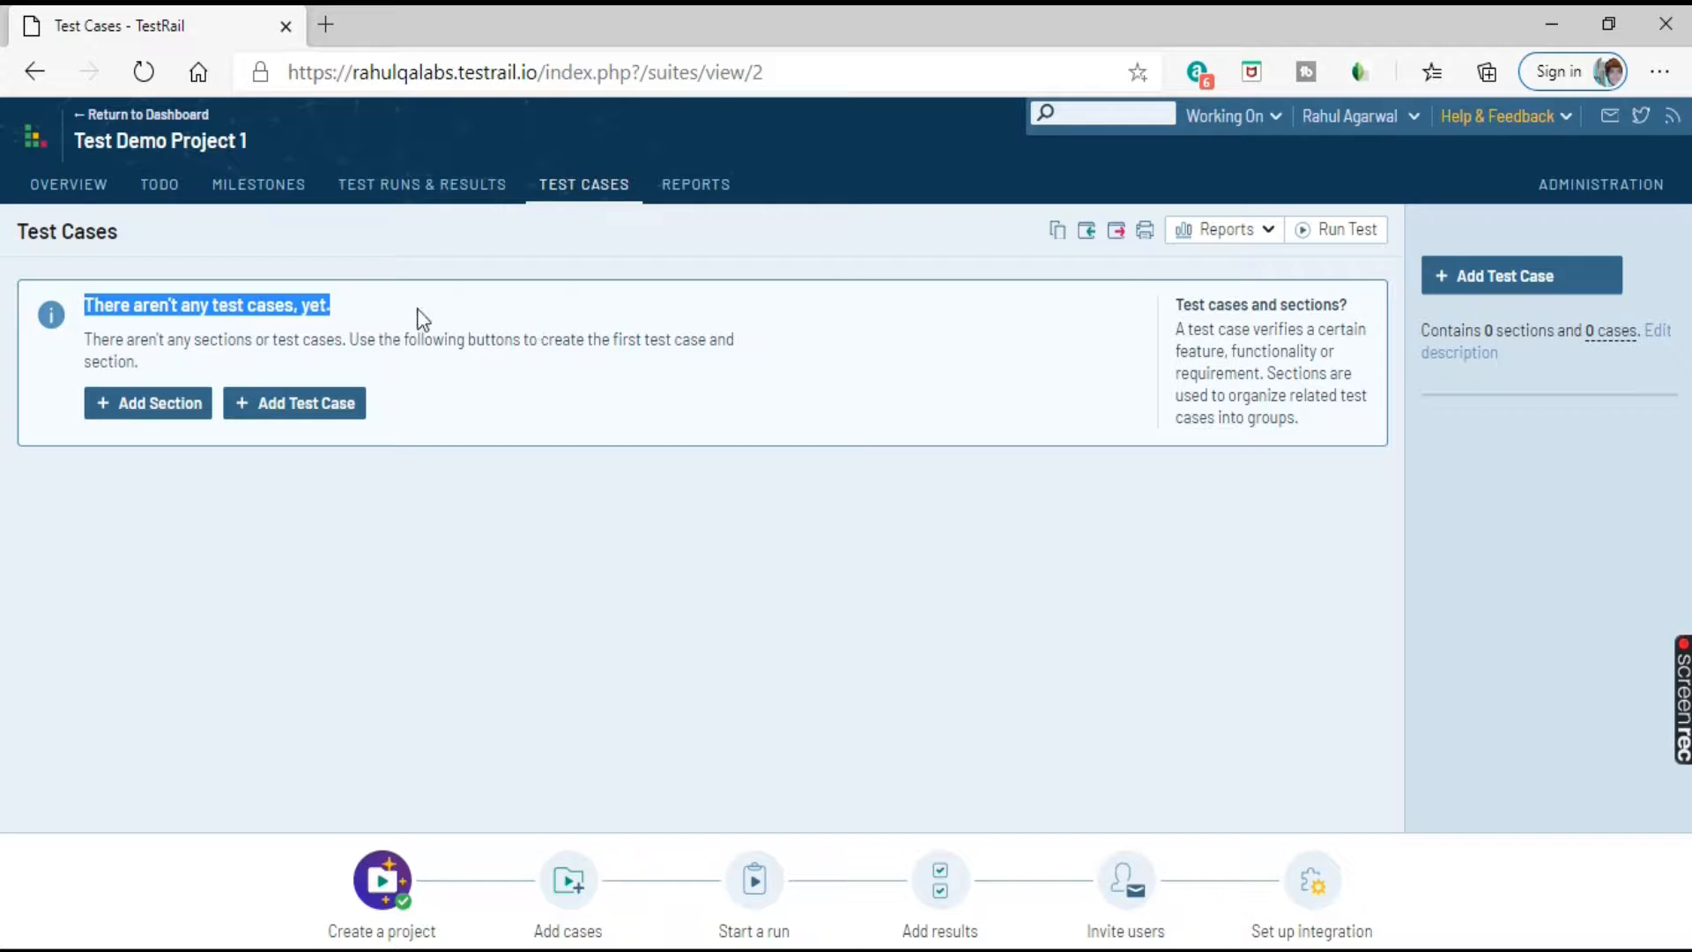
{"action": "left_click_drag", "start_coordinate": [92, 339], "coordinate": [465, 372]}
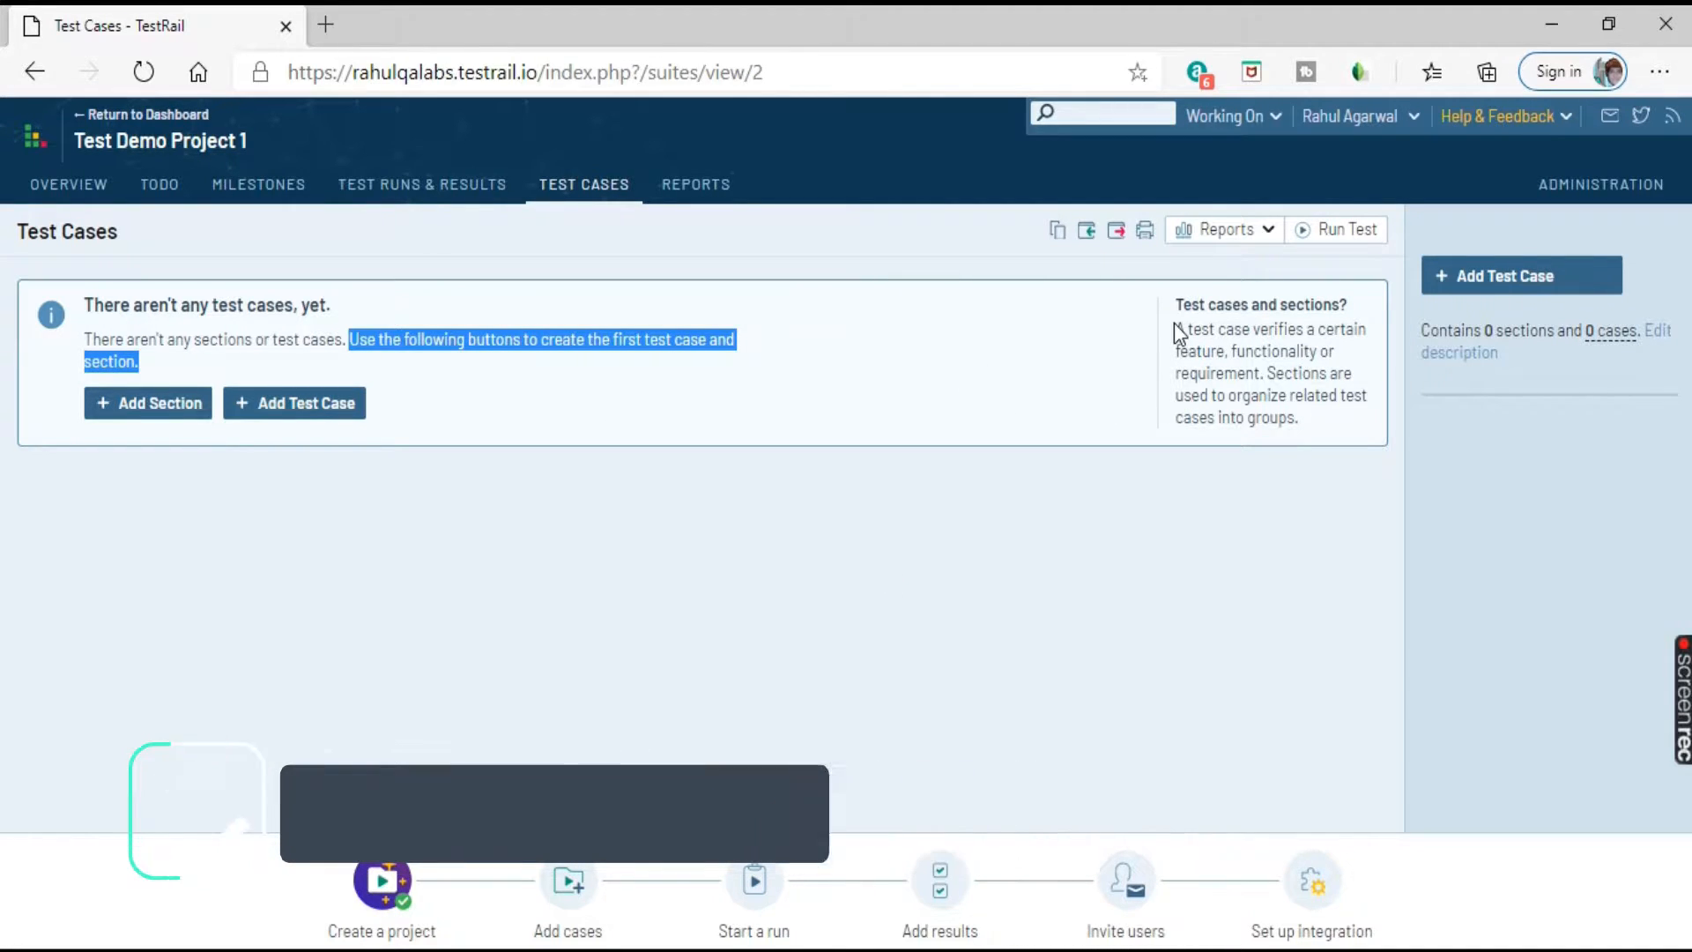
{"action": "left_click_drag", "start_coordinate": [1174, 331], "coordinate": [1316, 391]}
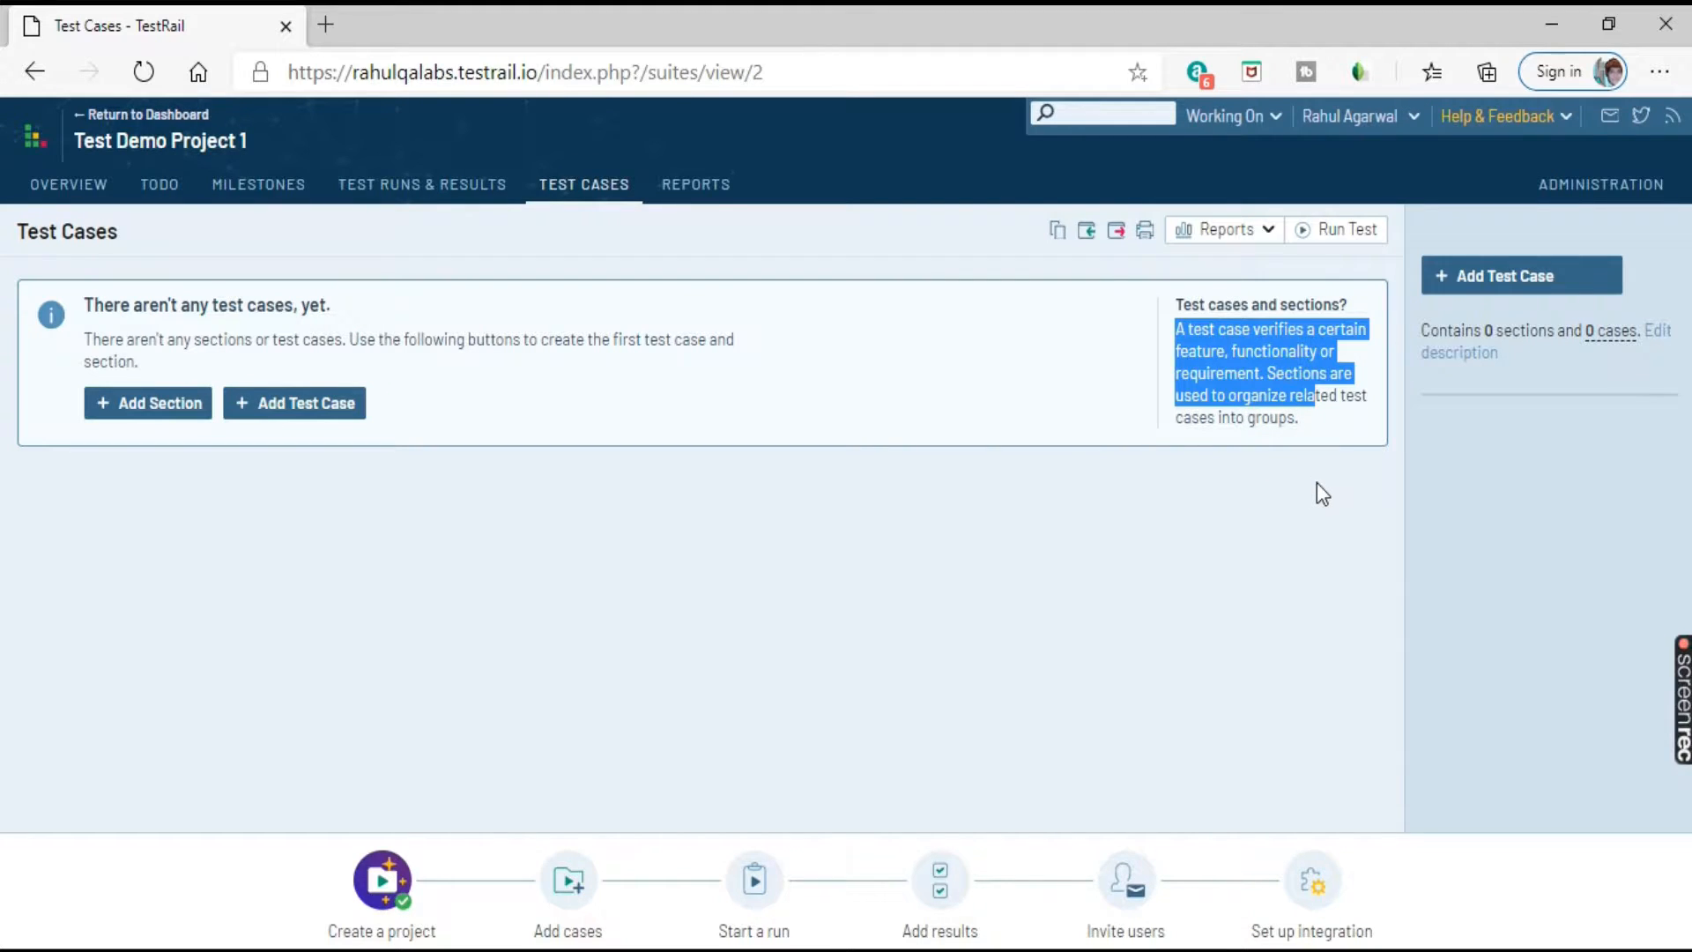
Start a new test case and title it "Login functionality verification".
{"action": "left_click", "coordinate": [1506, 294]}
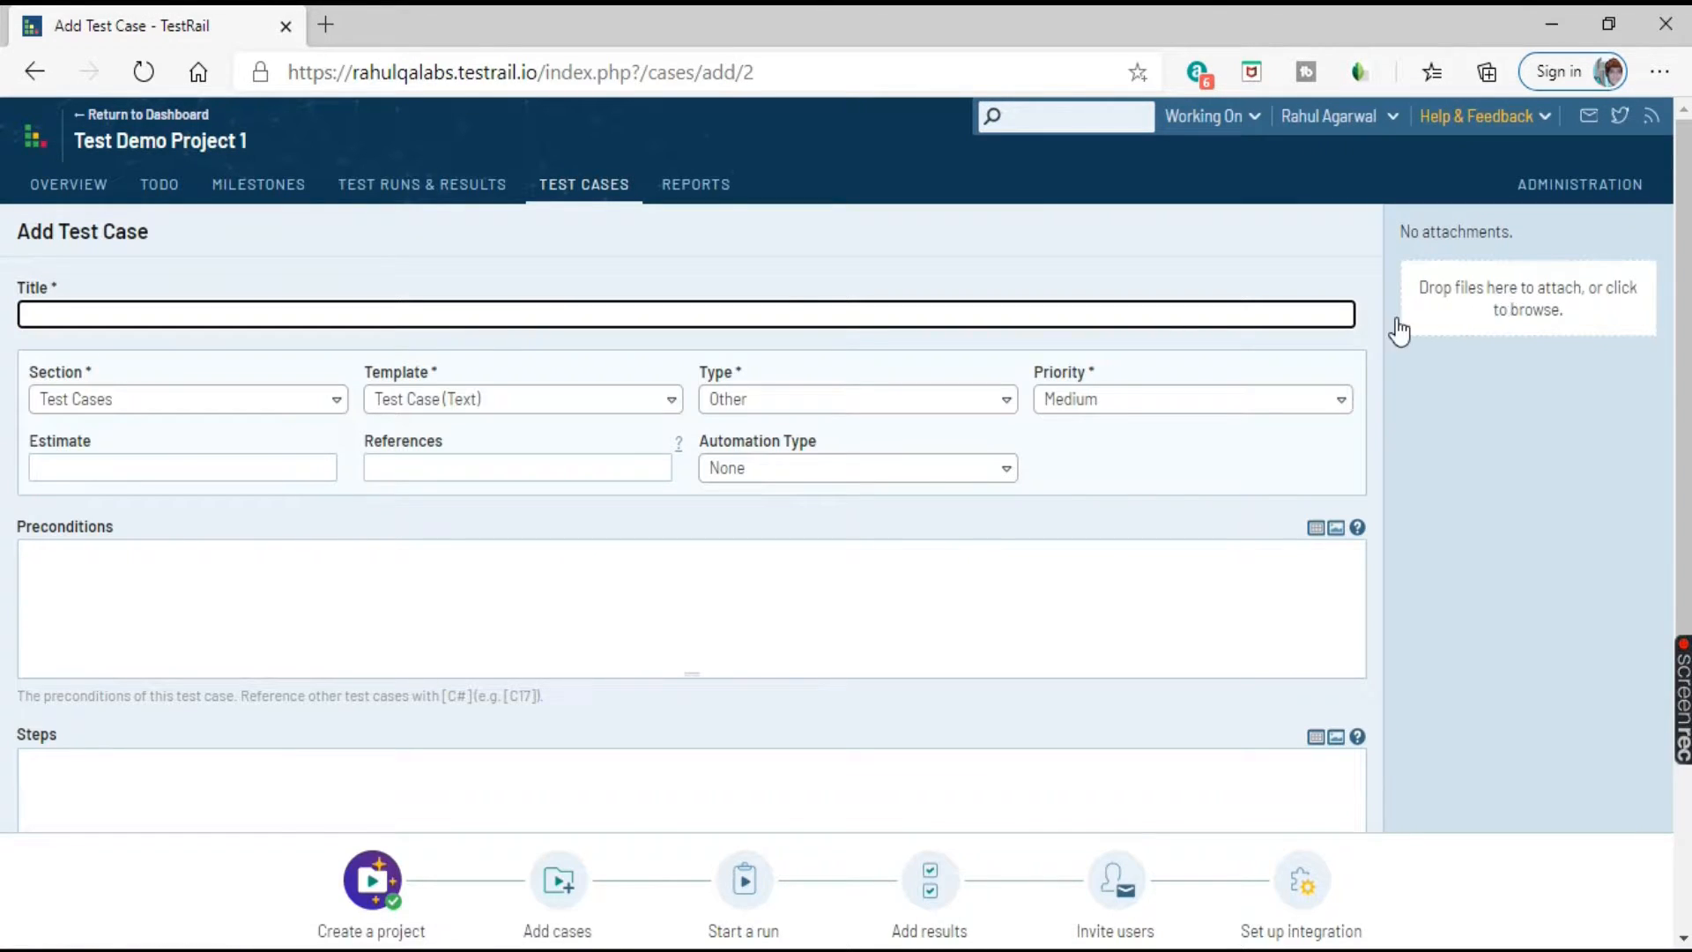
{"action": "left_click", "coordinate": [455, 312]}
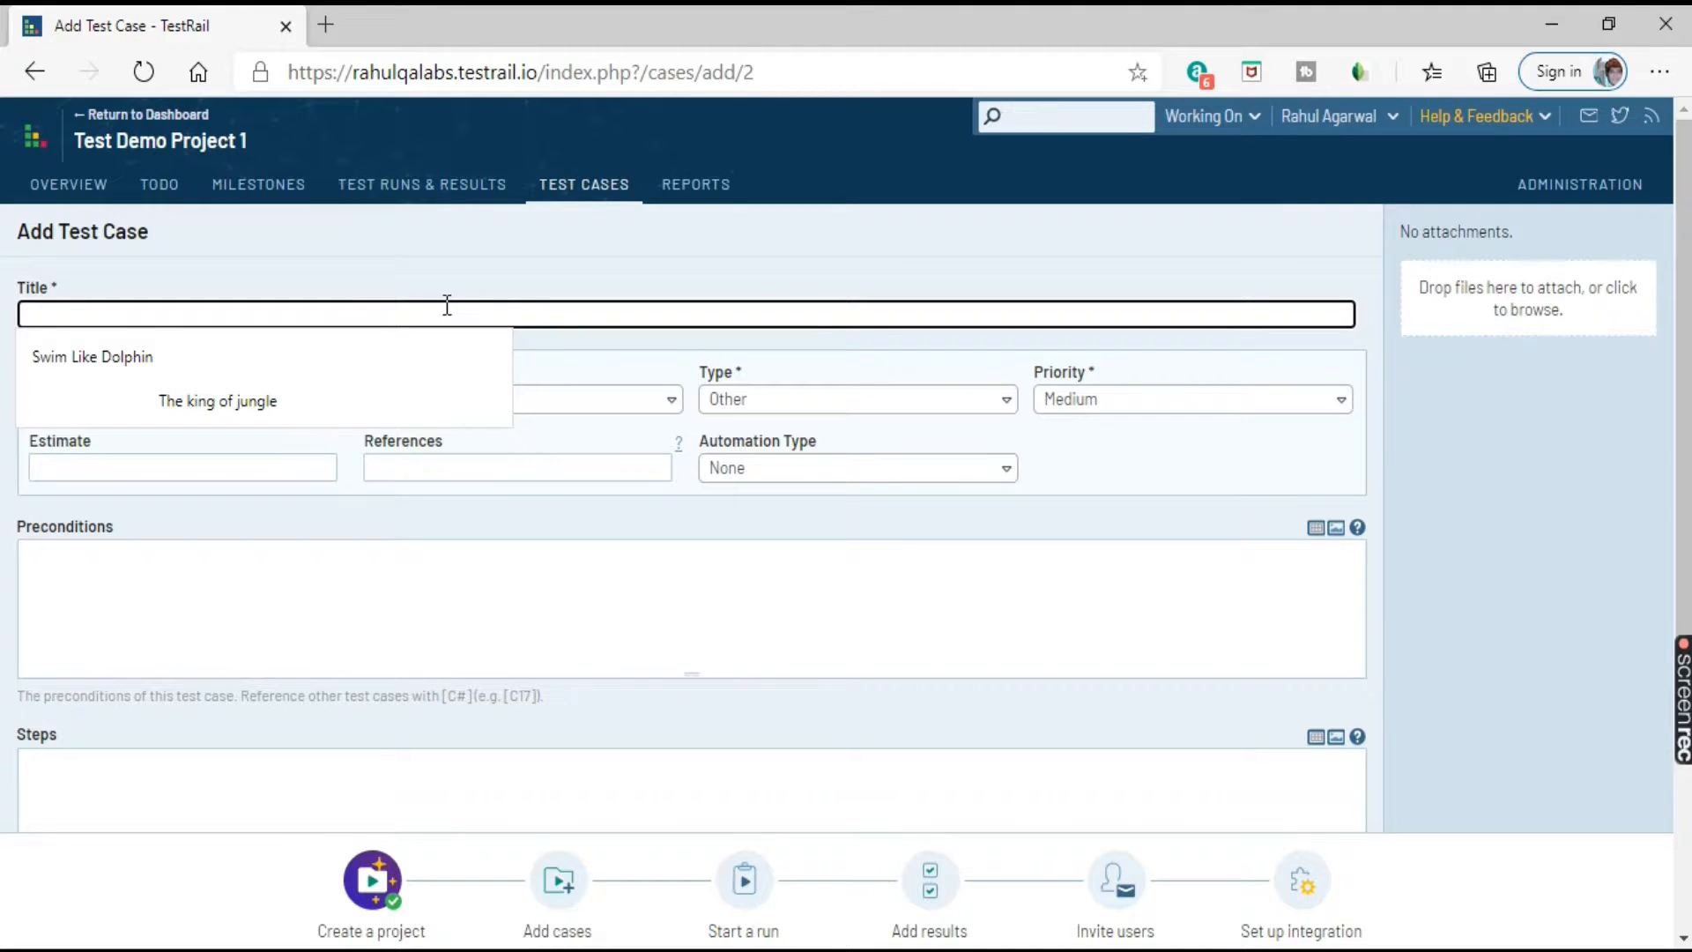
{"action": "left_click", "coordinate": [438, 280]}
{"action": "left_click", "coordinate": [304, 313]}
{"action": "type", "text": "Lo"}
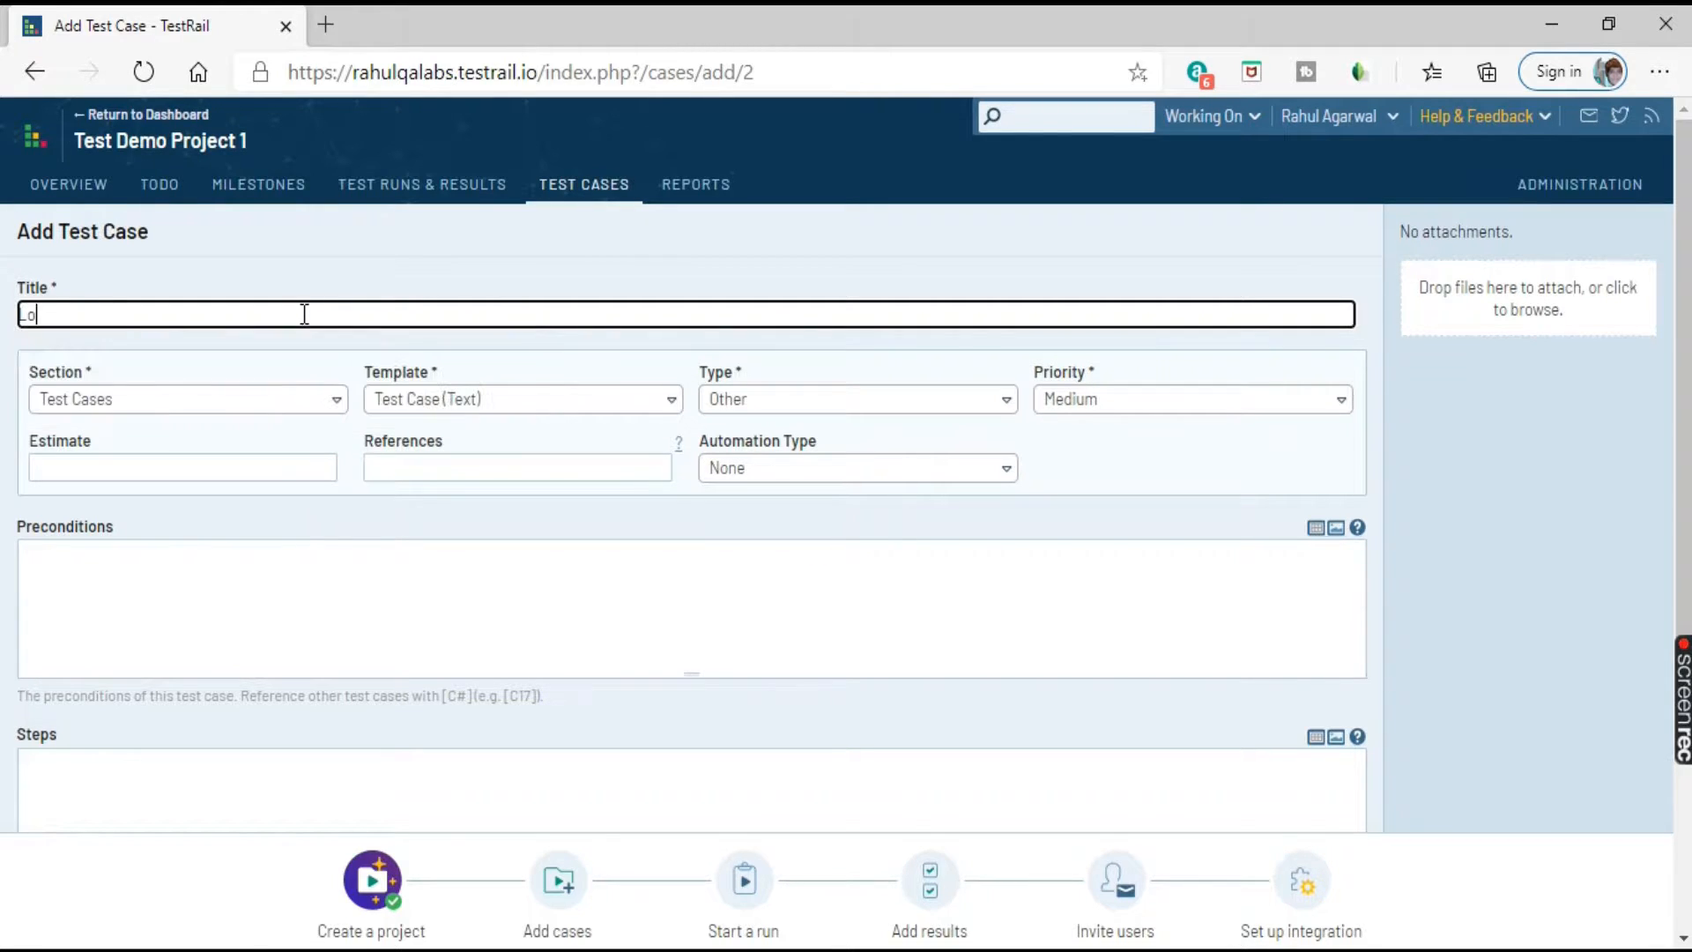
{"action": "type", "text": "gin functionality va"}
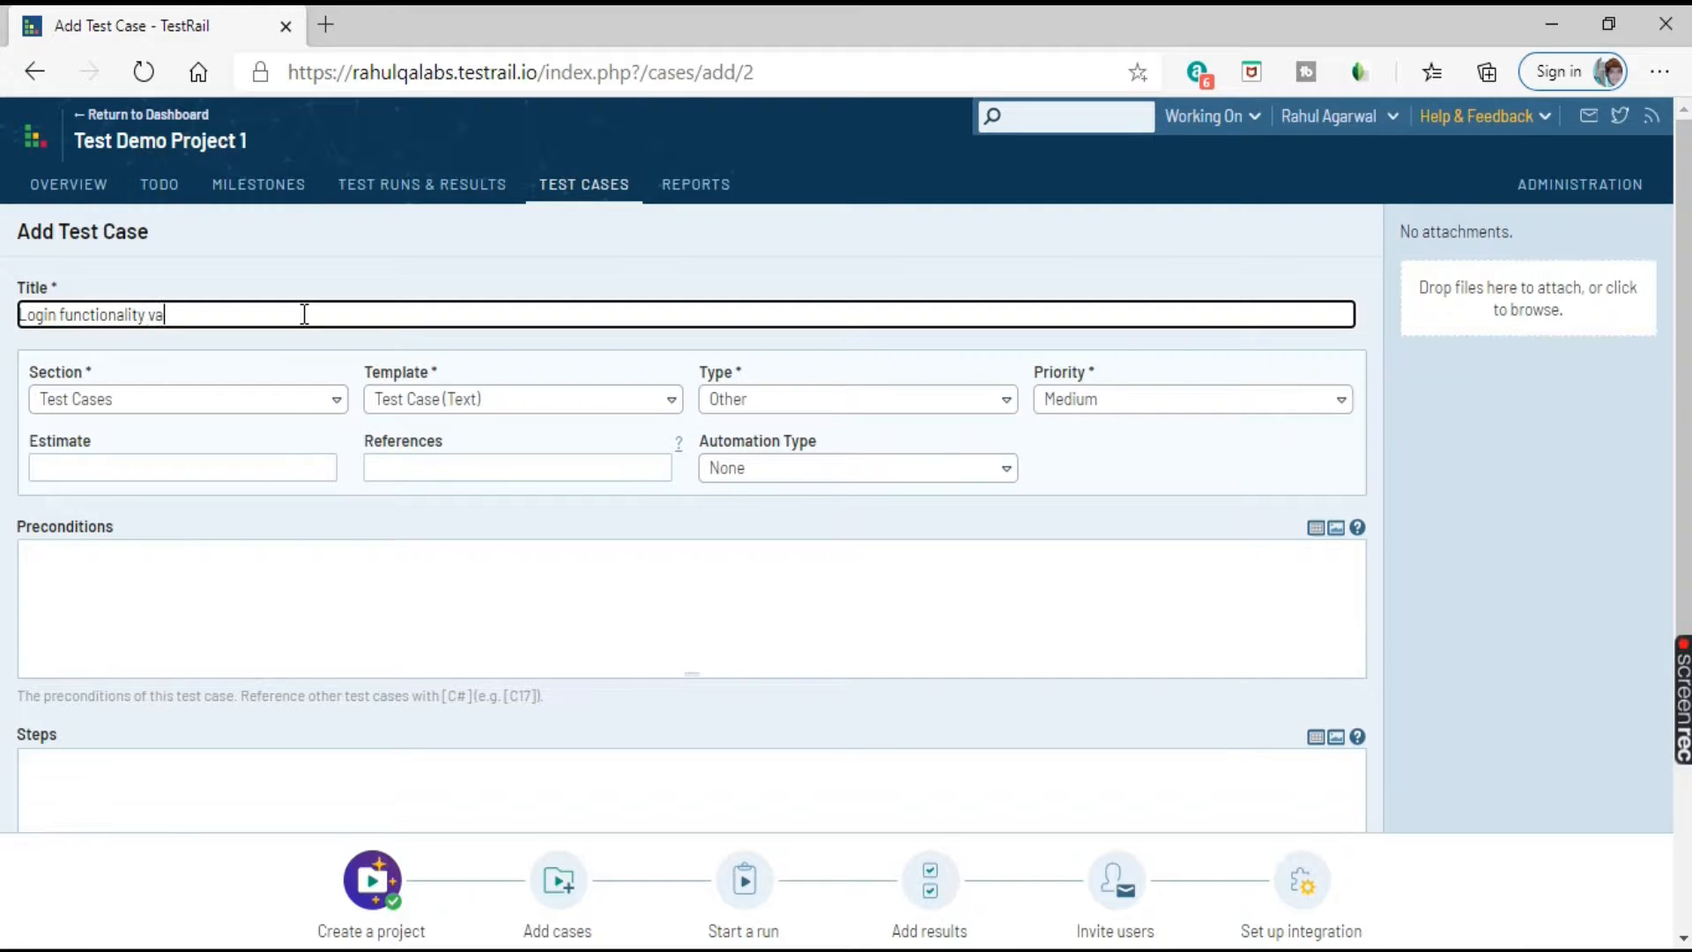
{"action": "type", "text": "erification"}
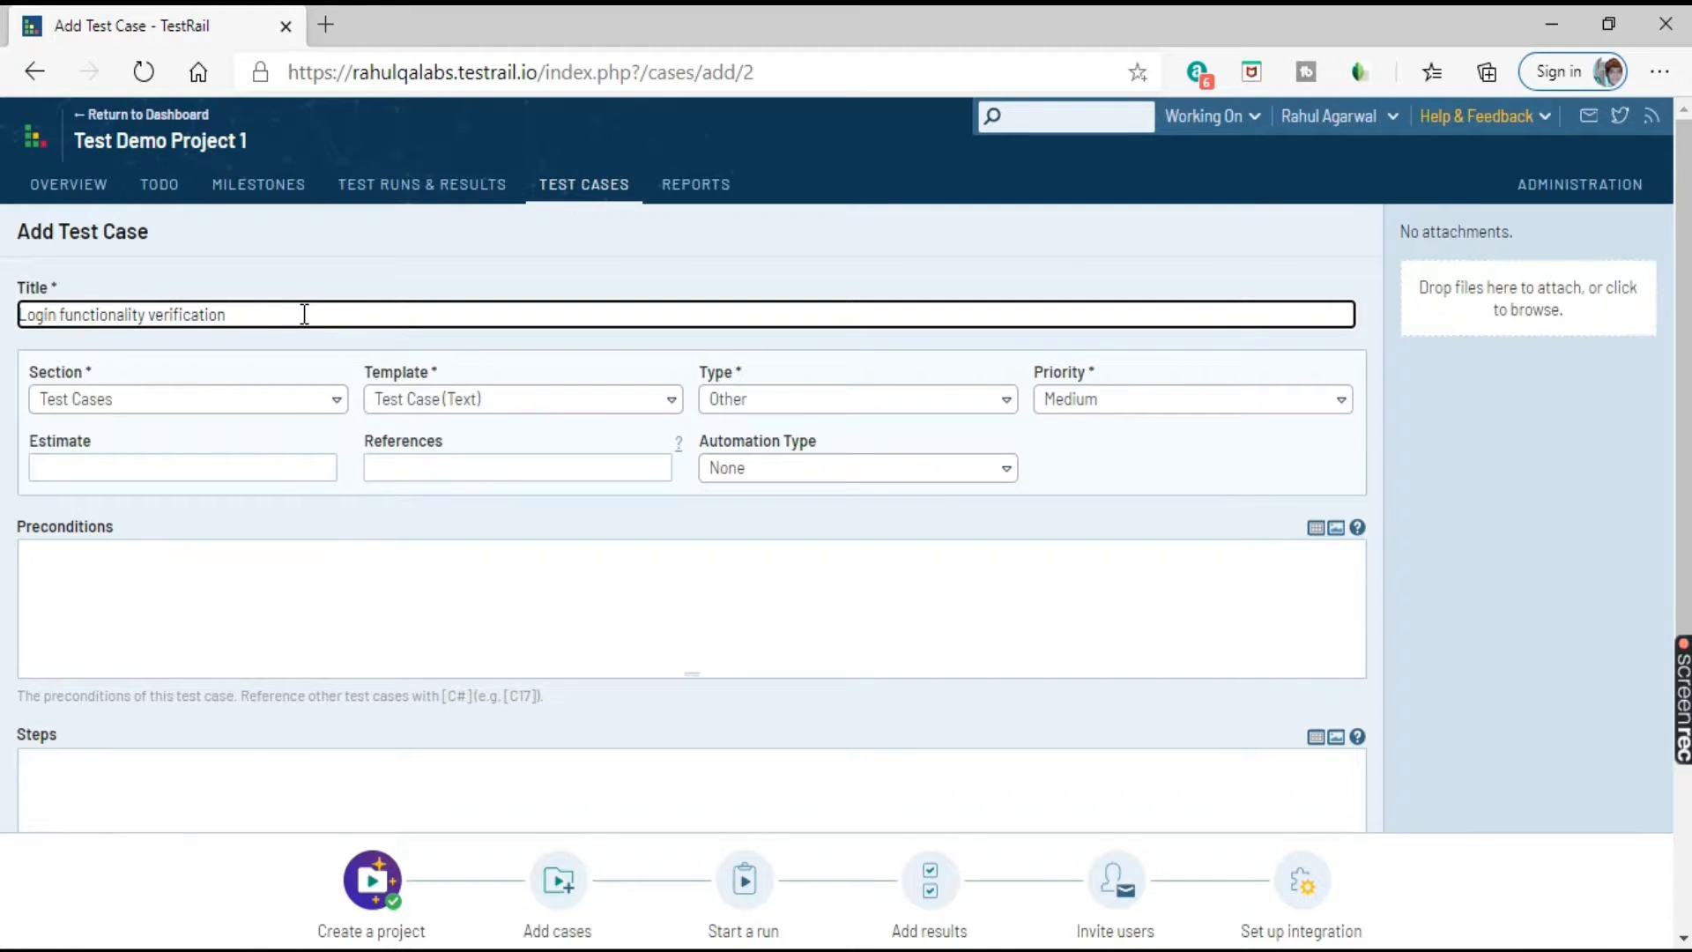
{"action": "left_click", "coordinate": [323, 271]}
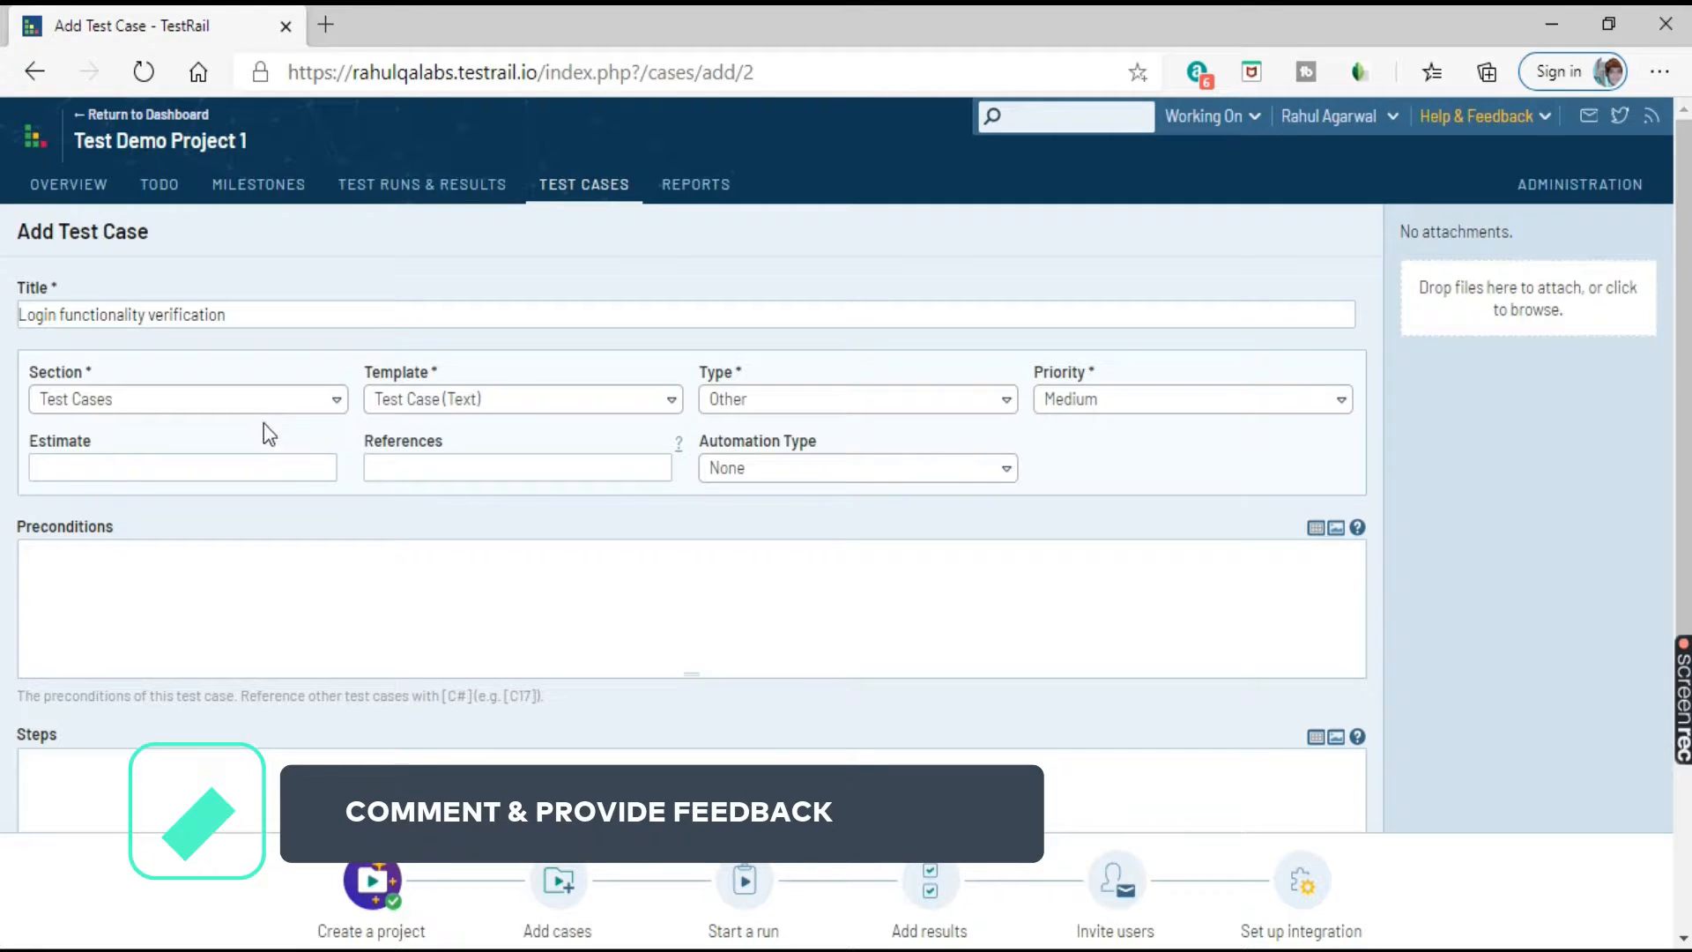
Choose Test Cases as the section and Test Case (Text) as the template for the new case.
{"action": "left_click", "coordinate": [325, 408]}
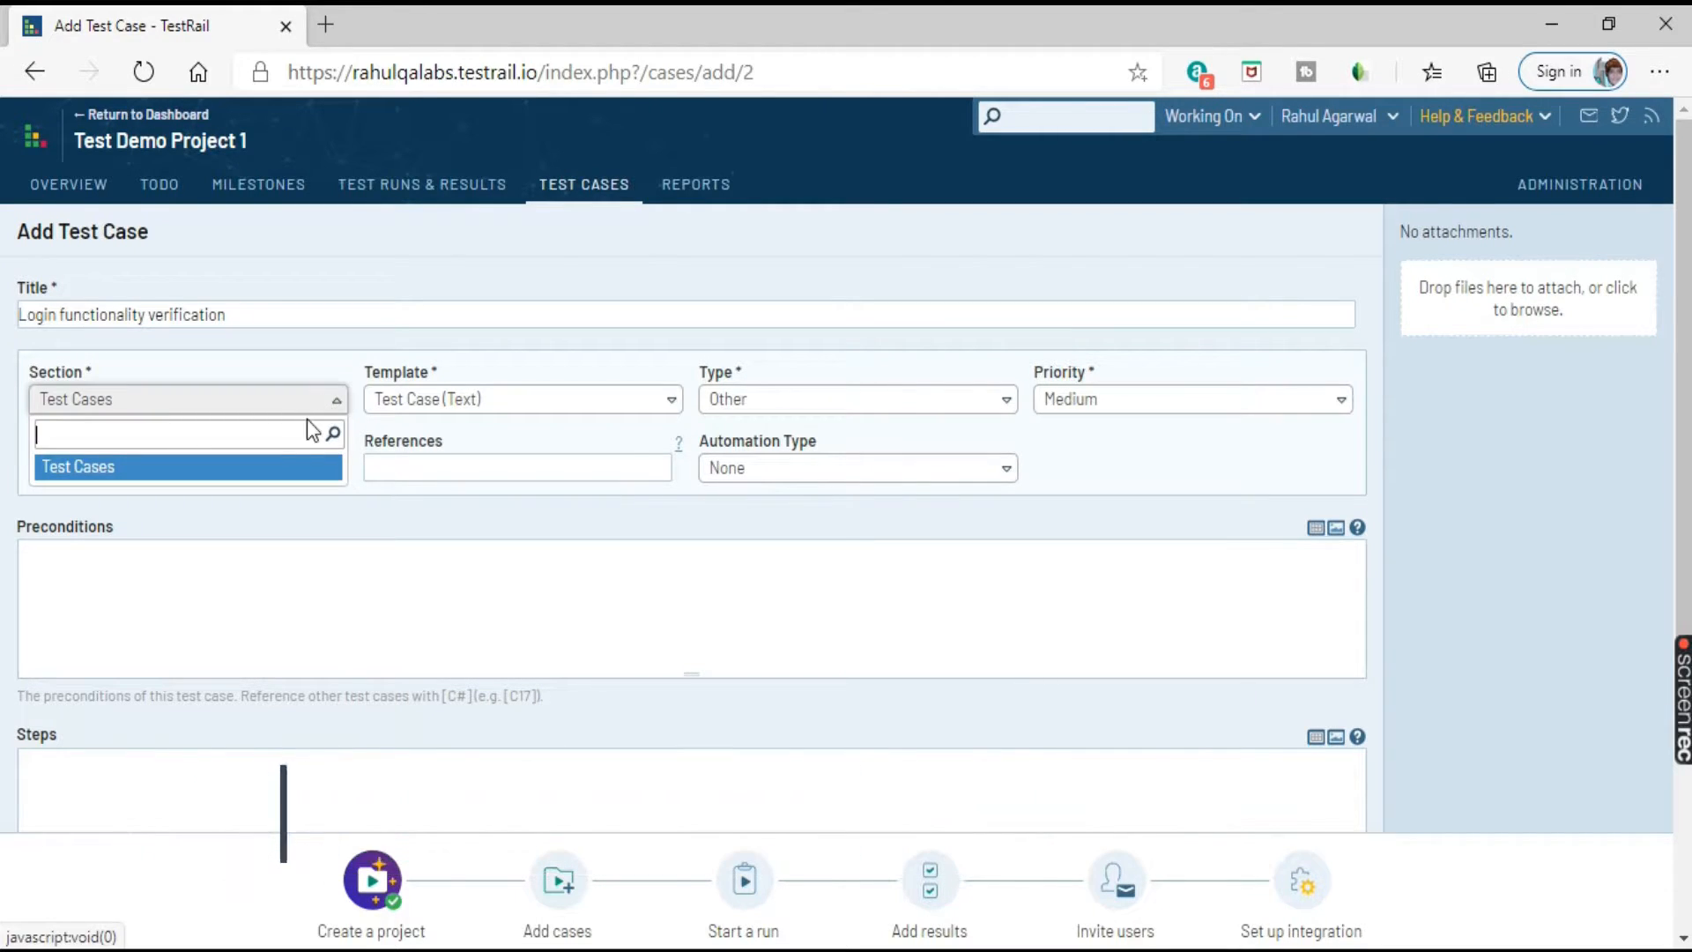
{"action": "left_click", "coordinate": [247, 467]}
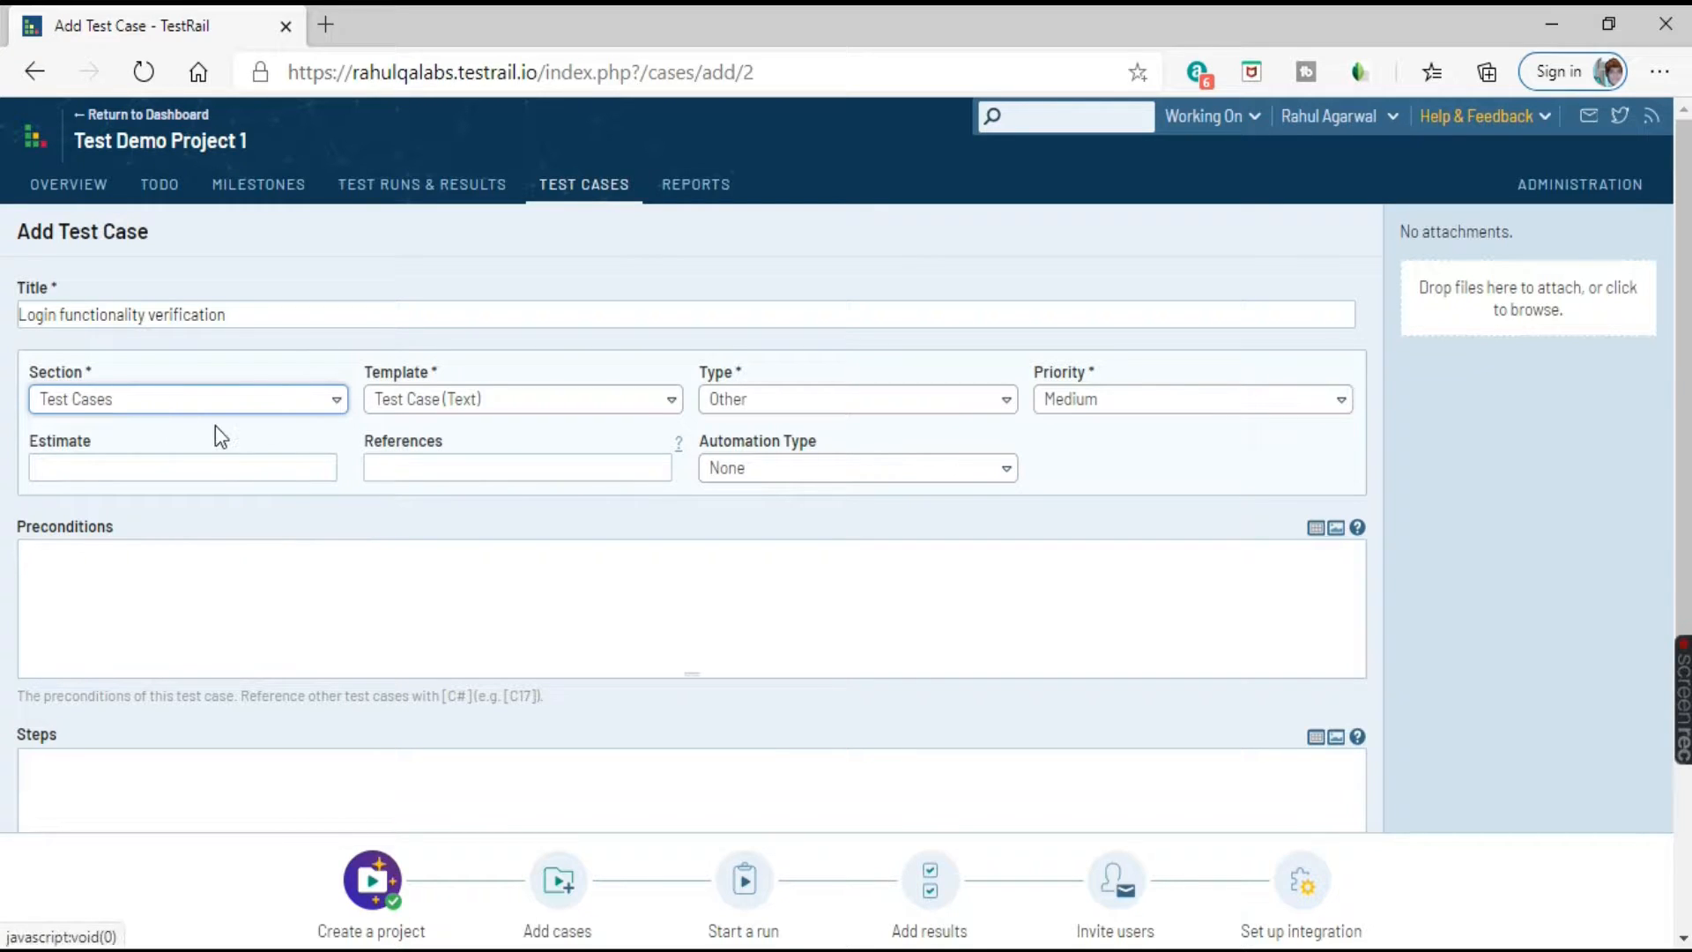
{"action": "left_click", "coordinate": [670, 408]}
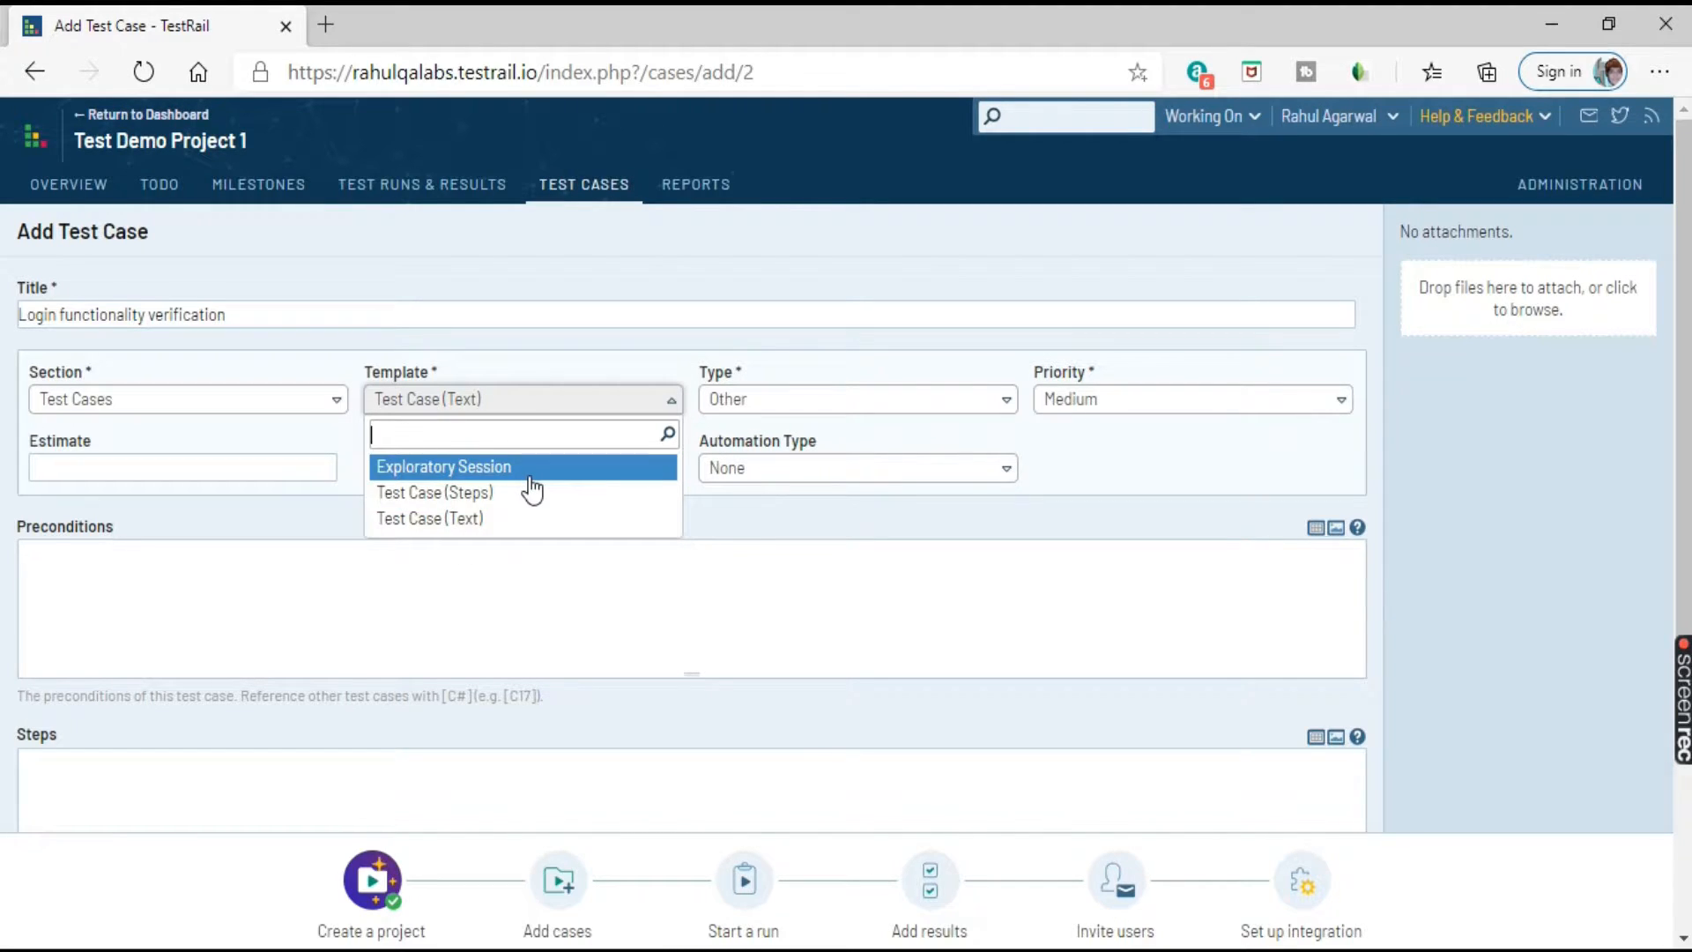
{"action": "left_click", "coordinate": [478, 524]}
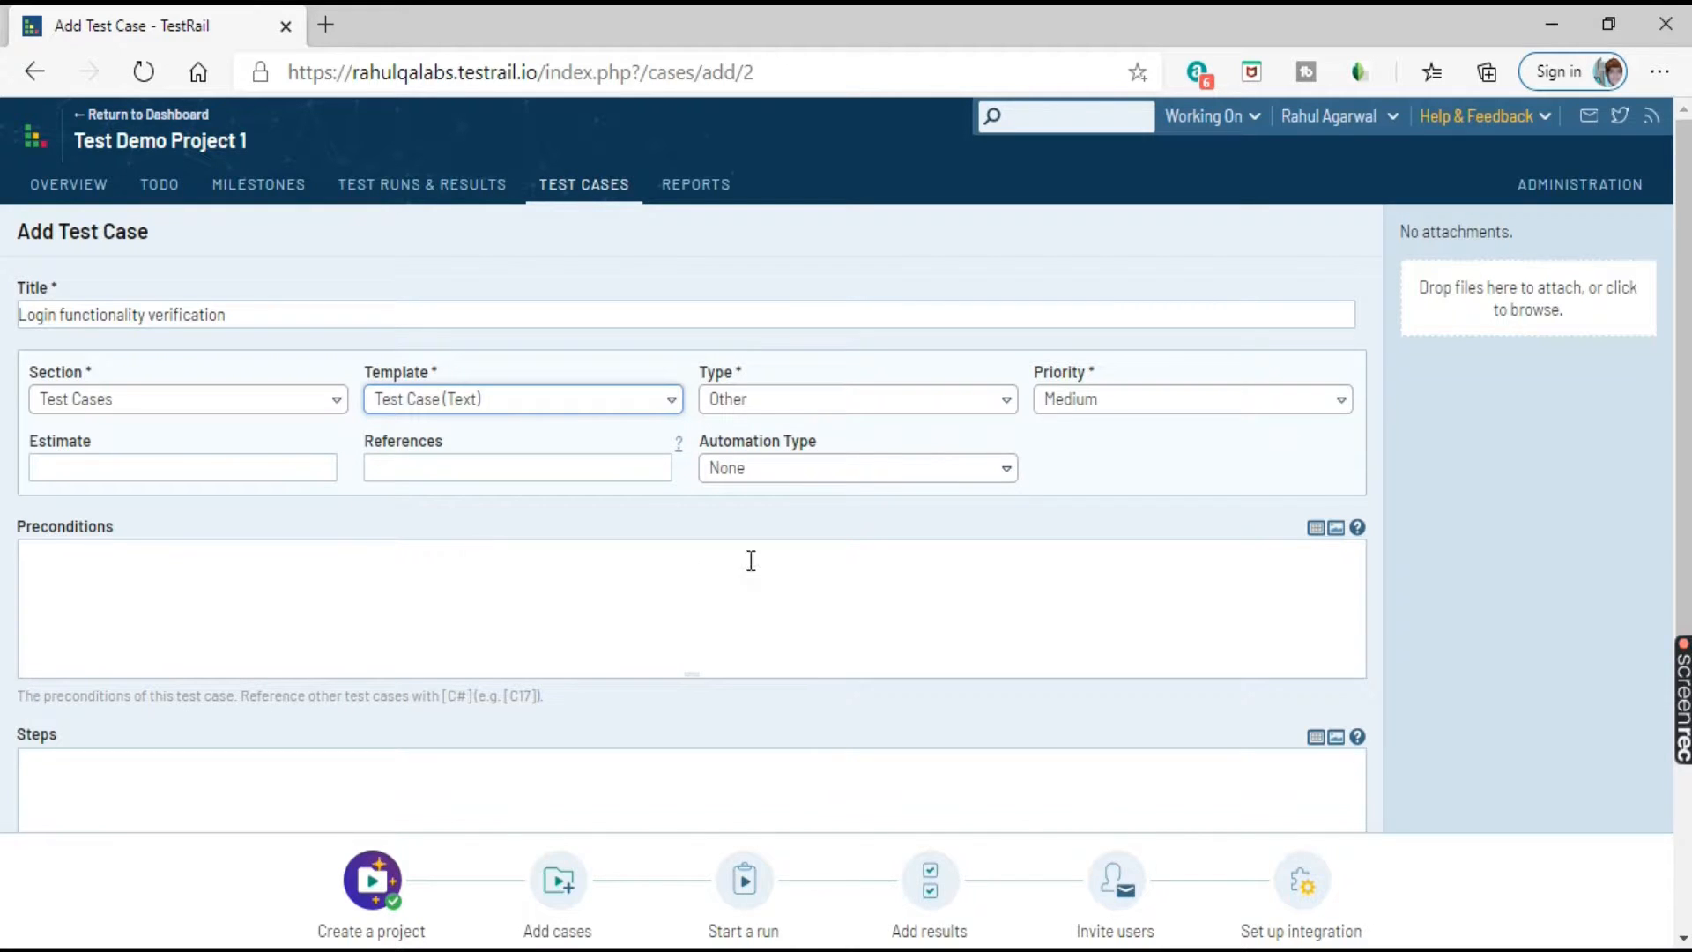
Set the test case's type to Functional and its priority to Medium.
{"action": "left_click", "coordinate": [866, 406]}
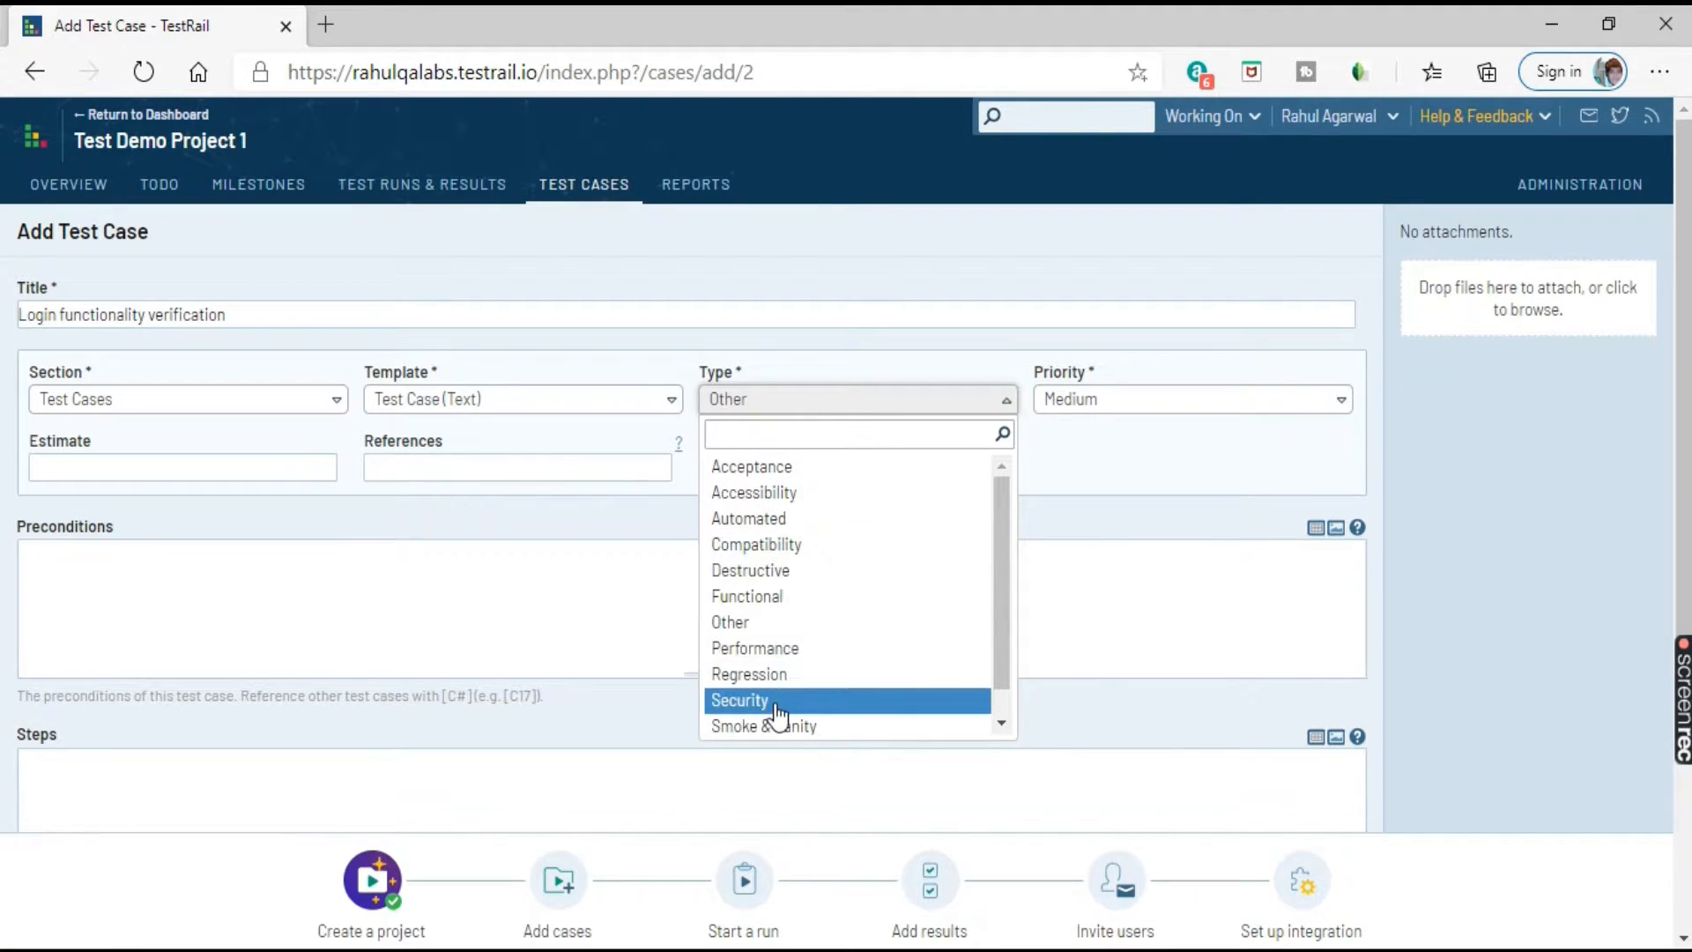
{"action": "scroll", "coordinate": [829, 613], "scroll_direction": "down", "scroll_amount": 1}
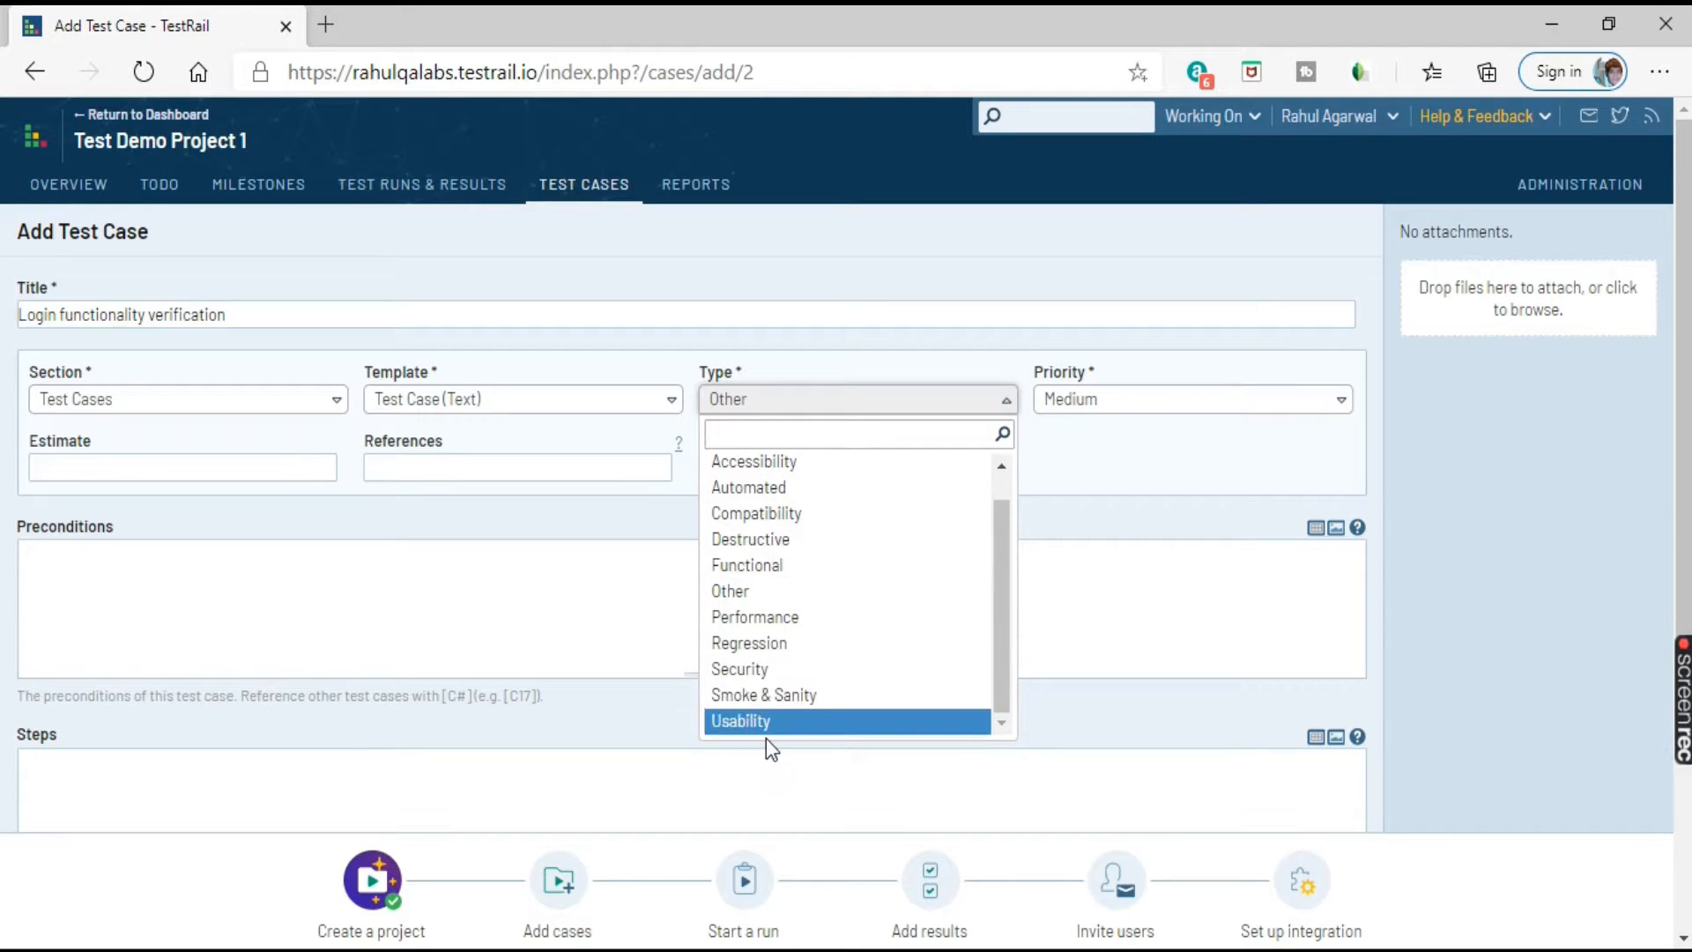
{"action": "scroll", "coordinate": [836, 599], "scroll_direction": "up", "scroll_amount": 1}
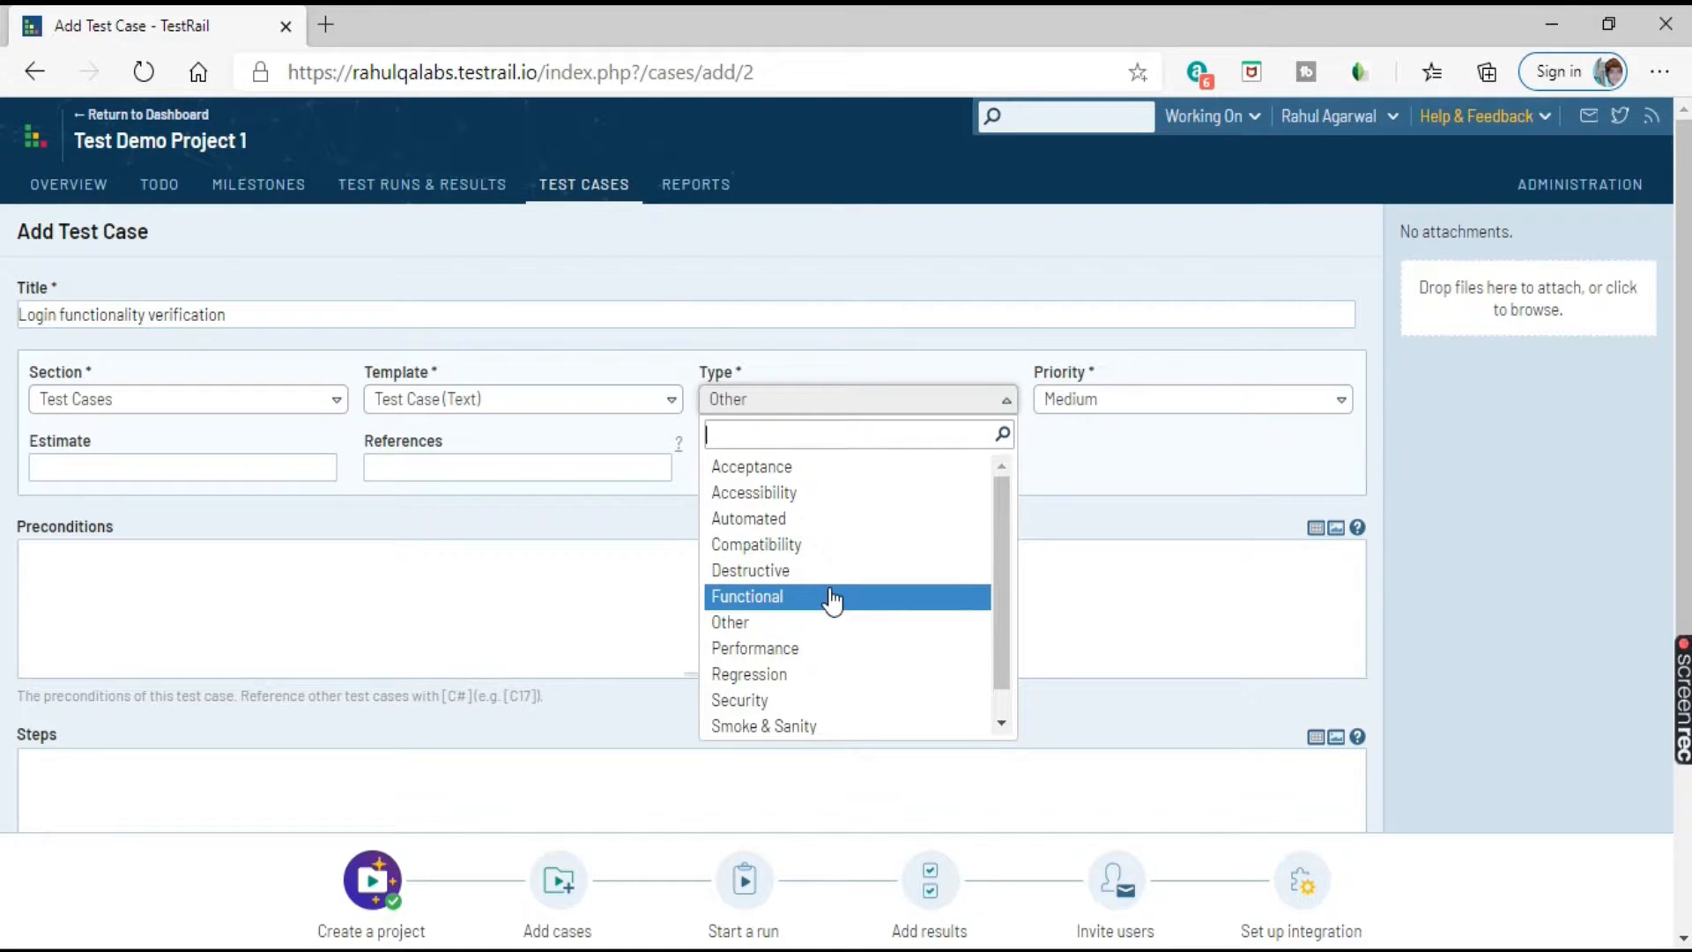
{"action": "left_click", "coordinate": [827, 608]}
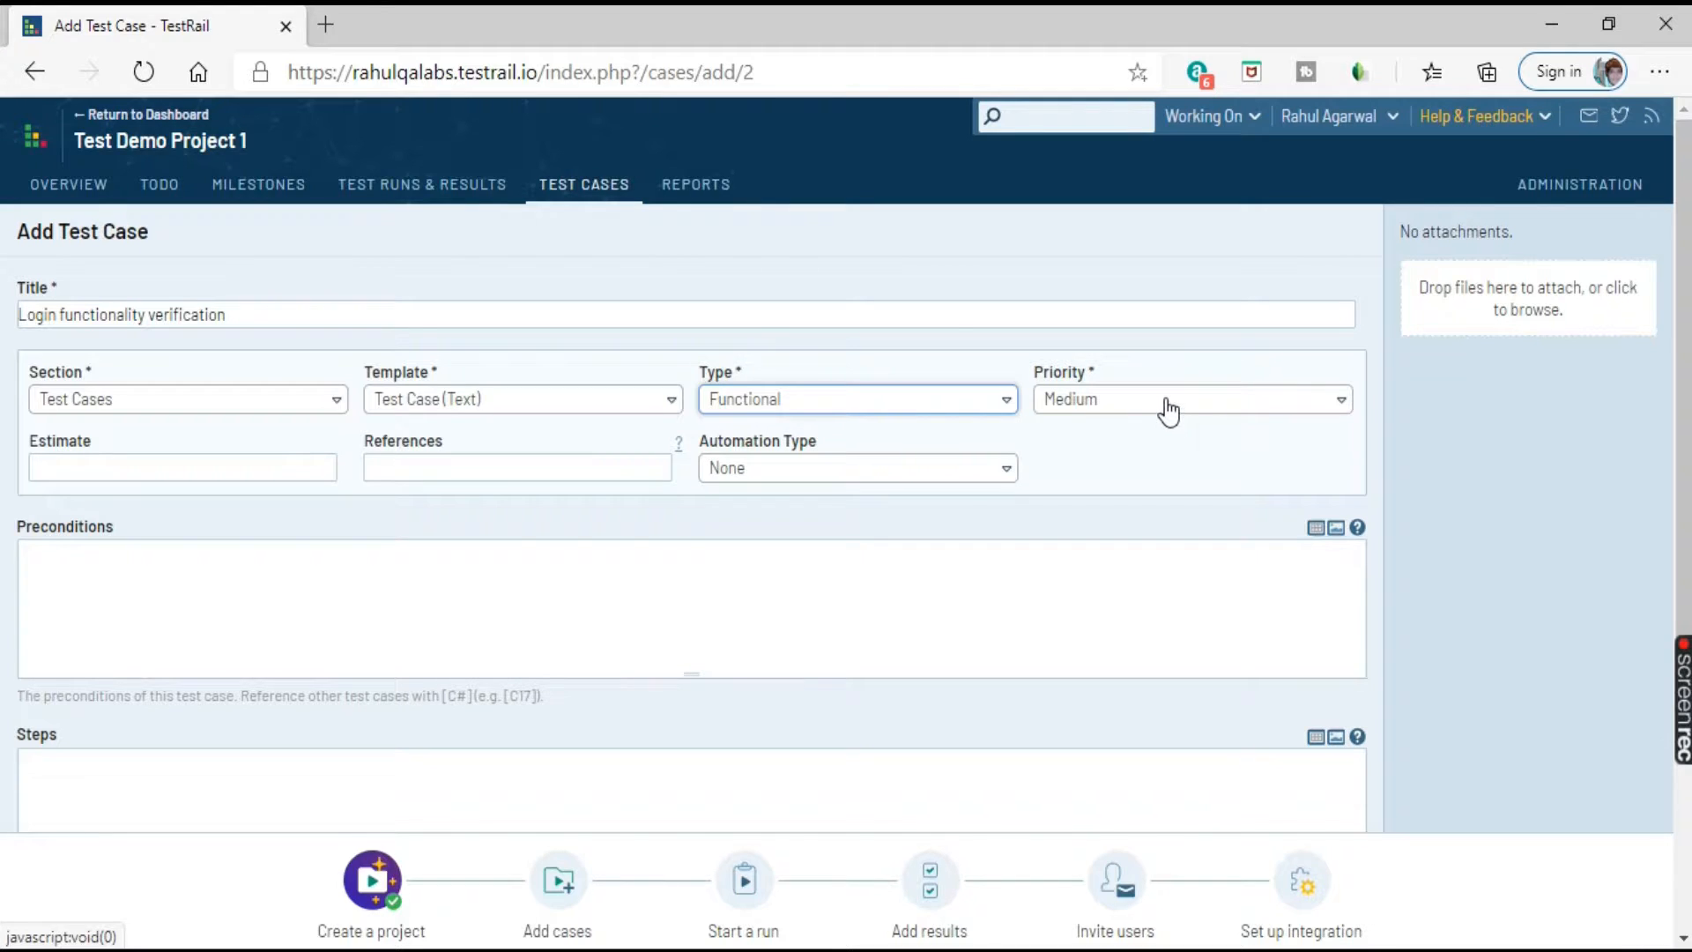
{"action": "left_click", "coordinate": [1196, 414]}
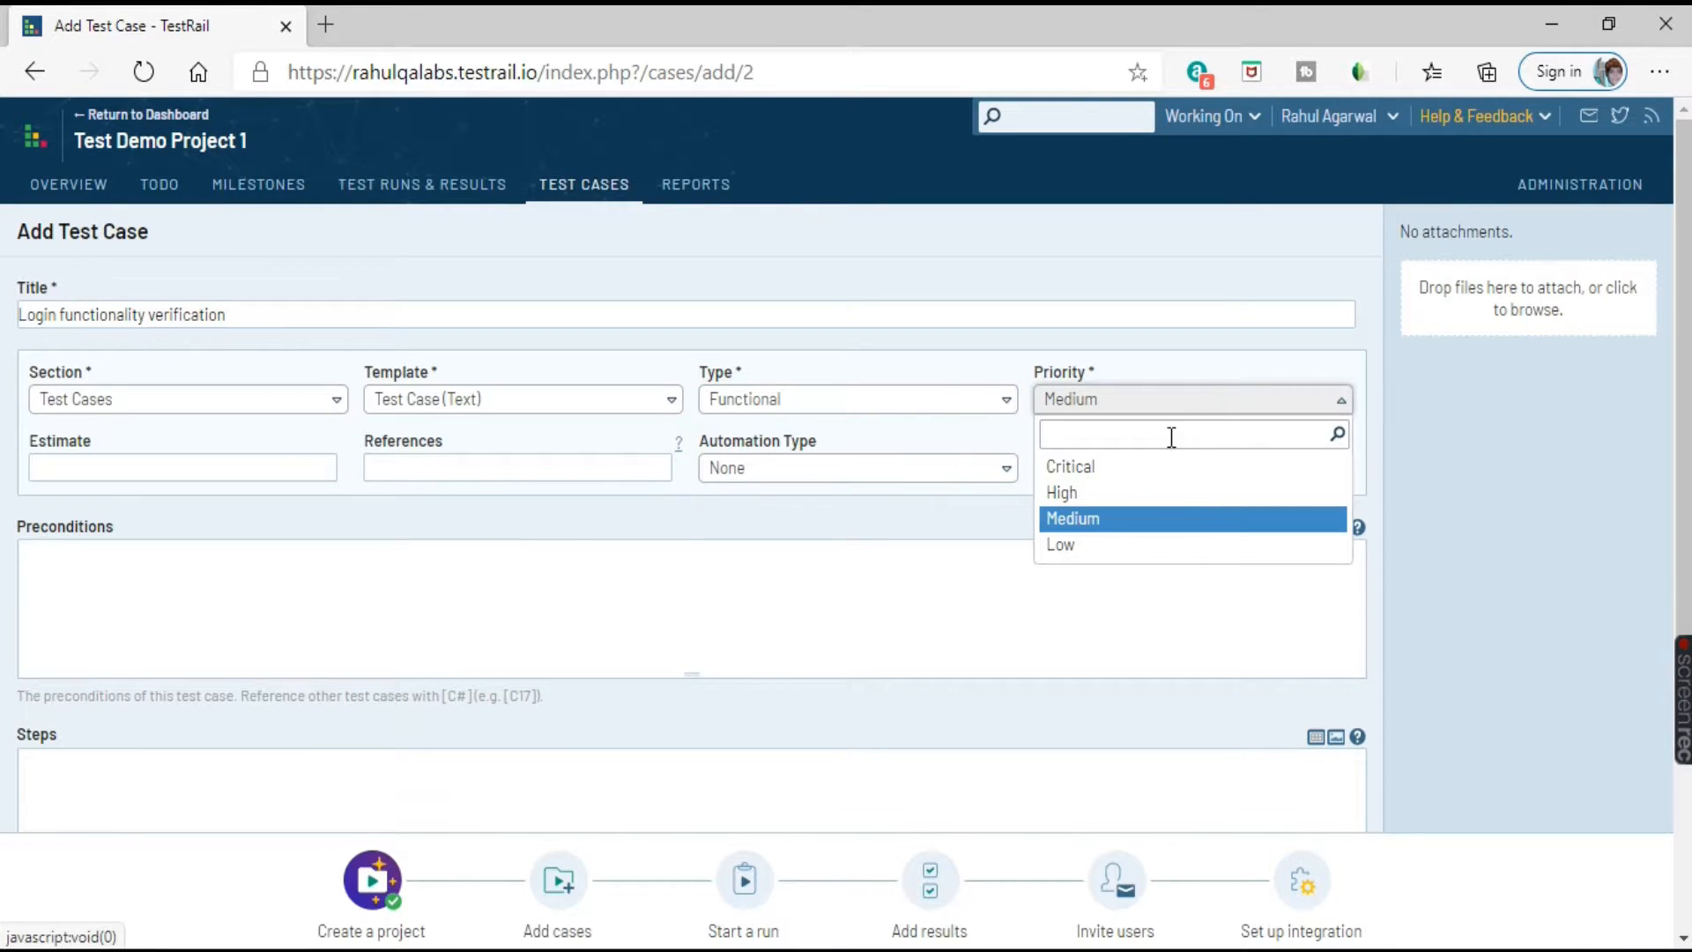
{"action": "left_click", "coordinate": [1132, 518]}
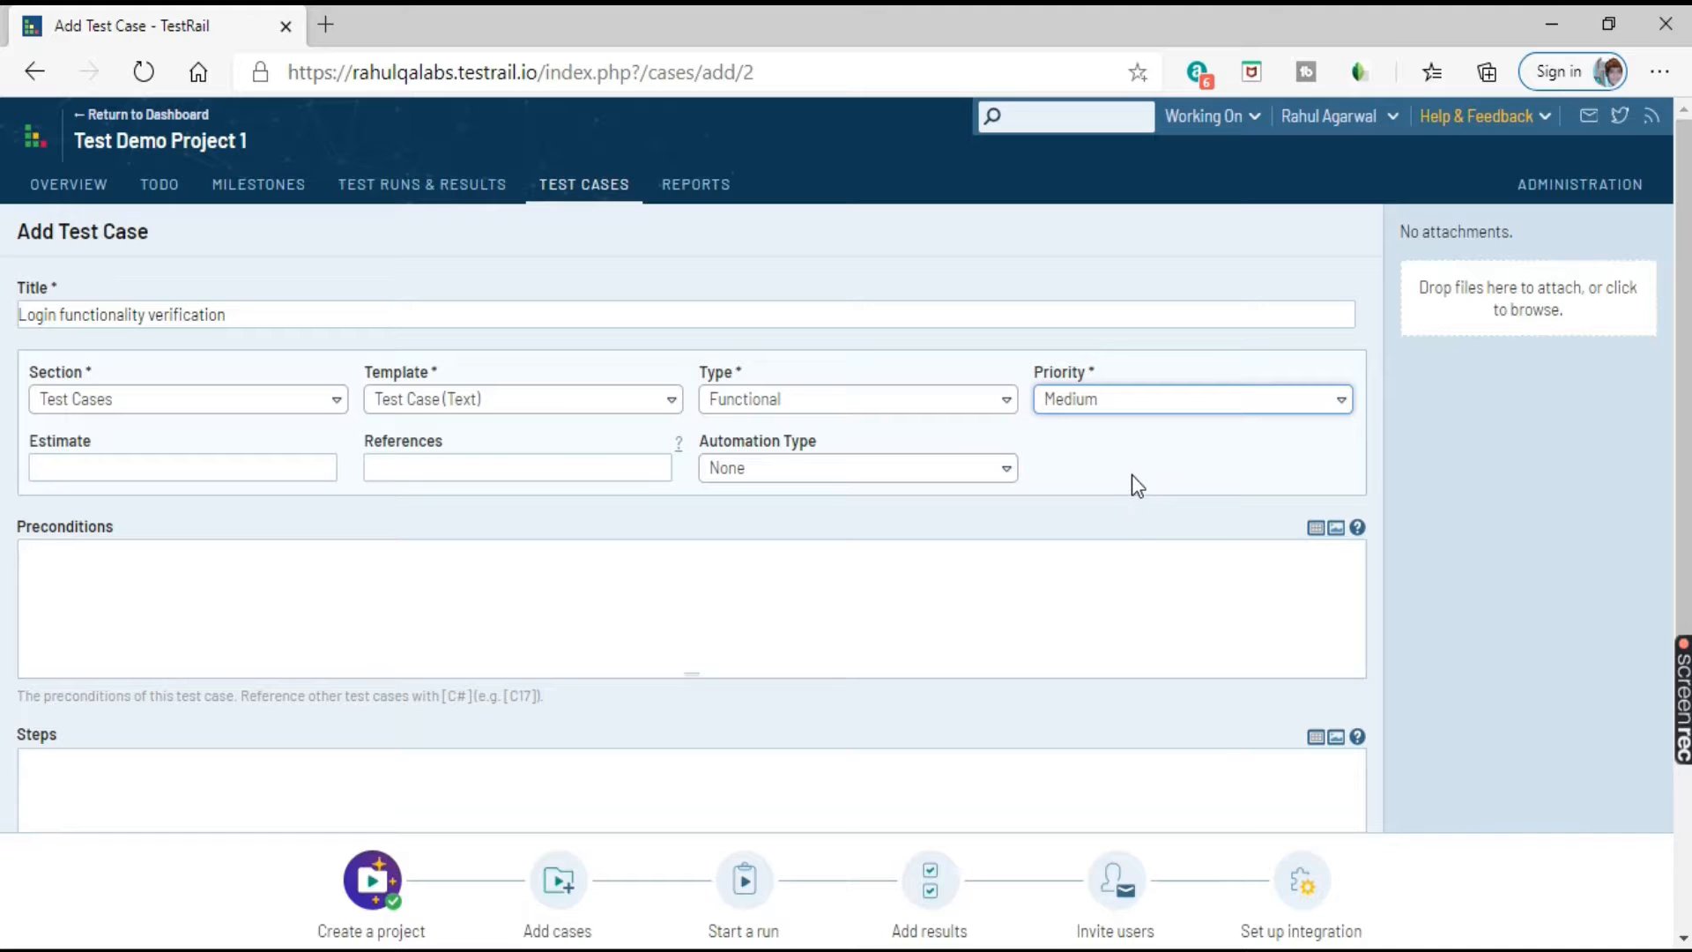
Set the test case's estimate to 1 day and its automation type to None.
{"action": "left_click", "coordinate": [187, 473]}
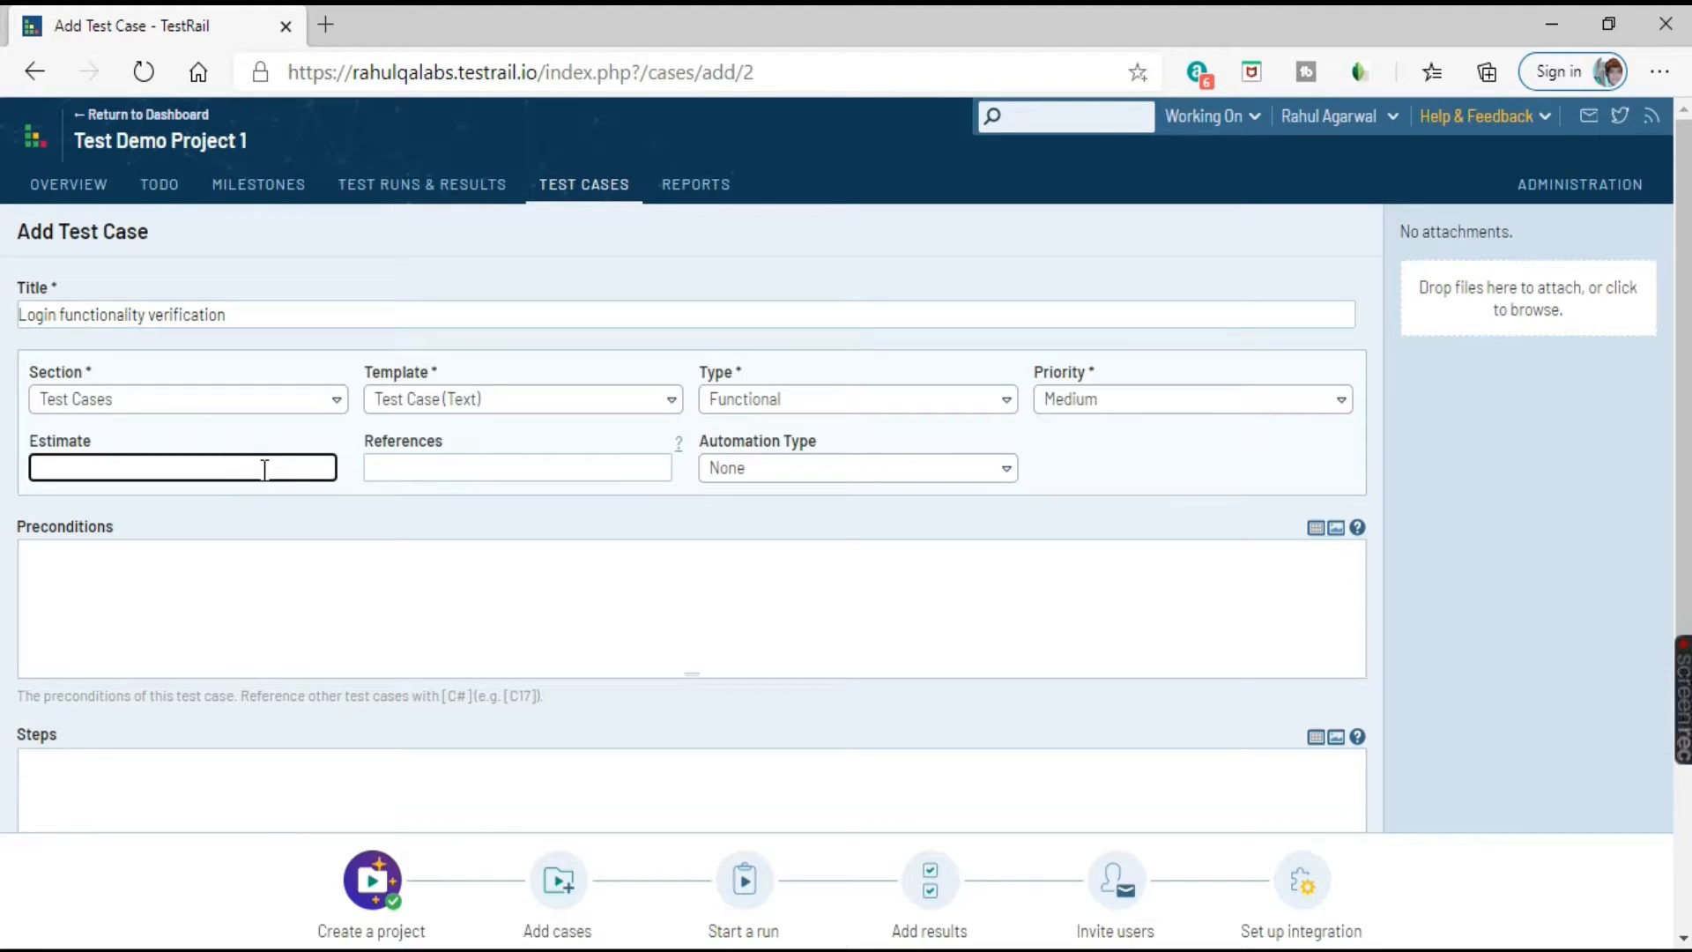
{"action": "type", "text": "1 day"}
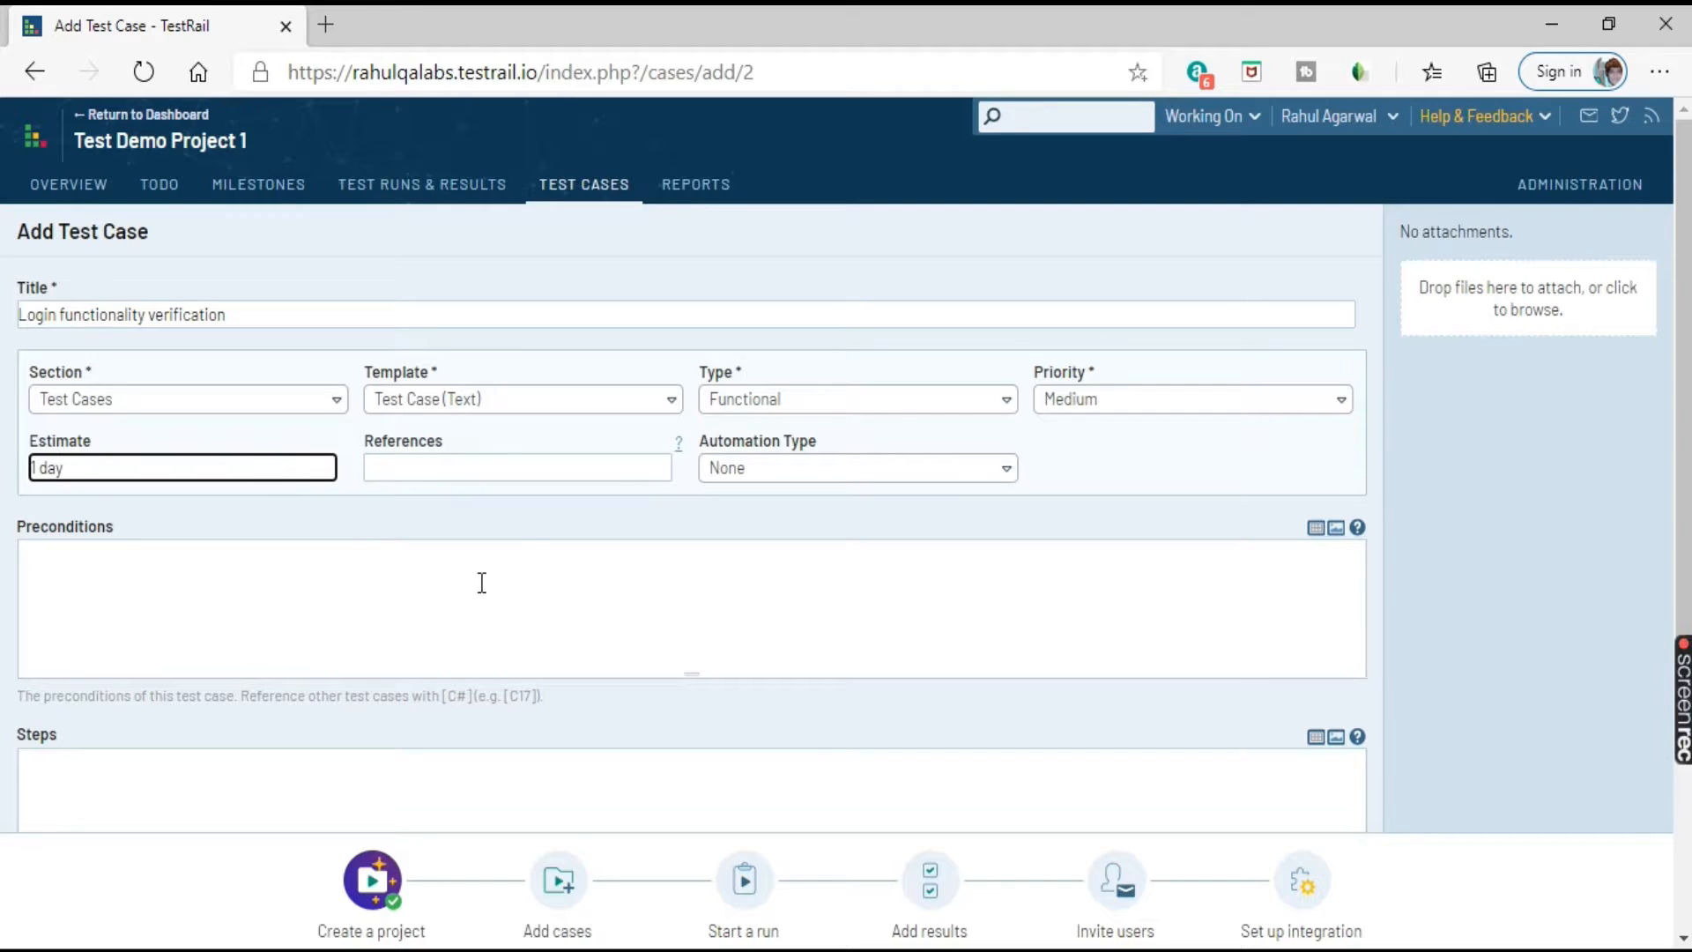
{"action": "left_click", "coordinate": [566, 467]}
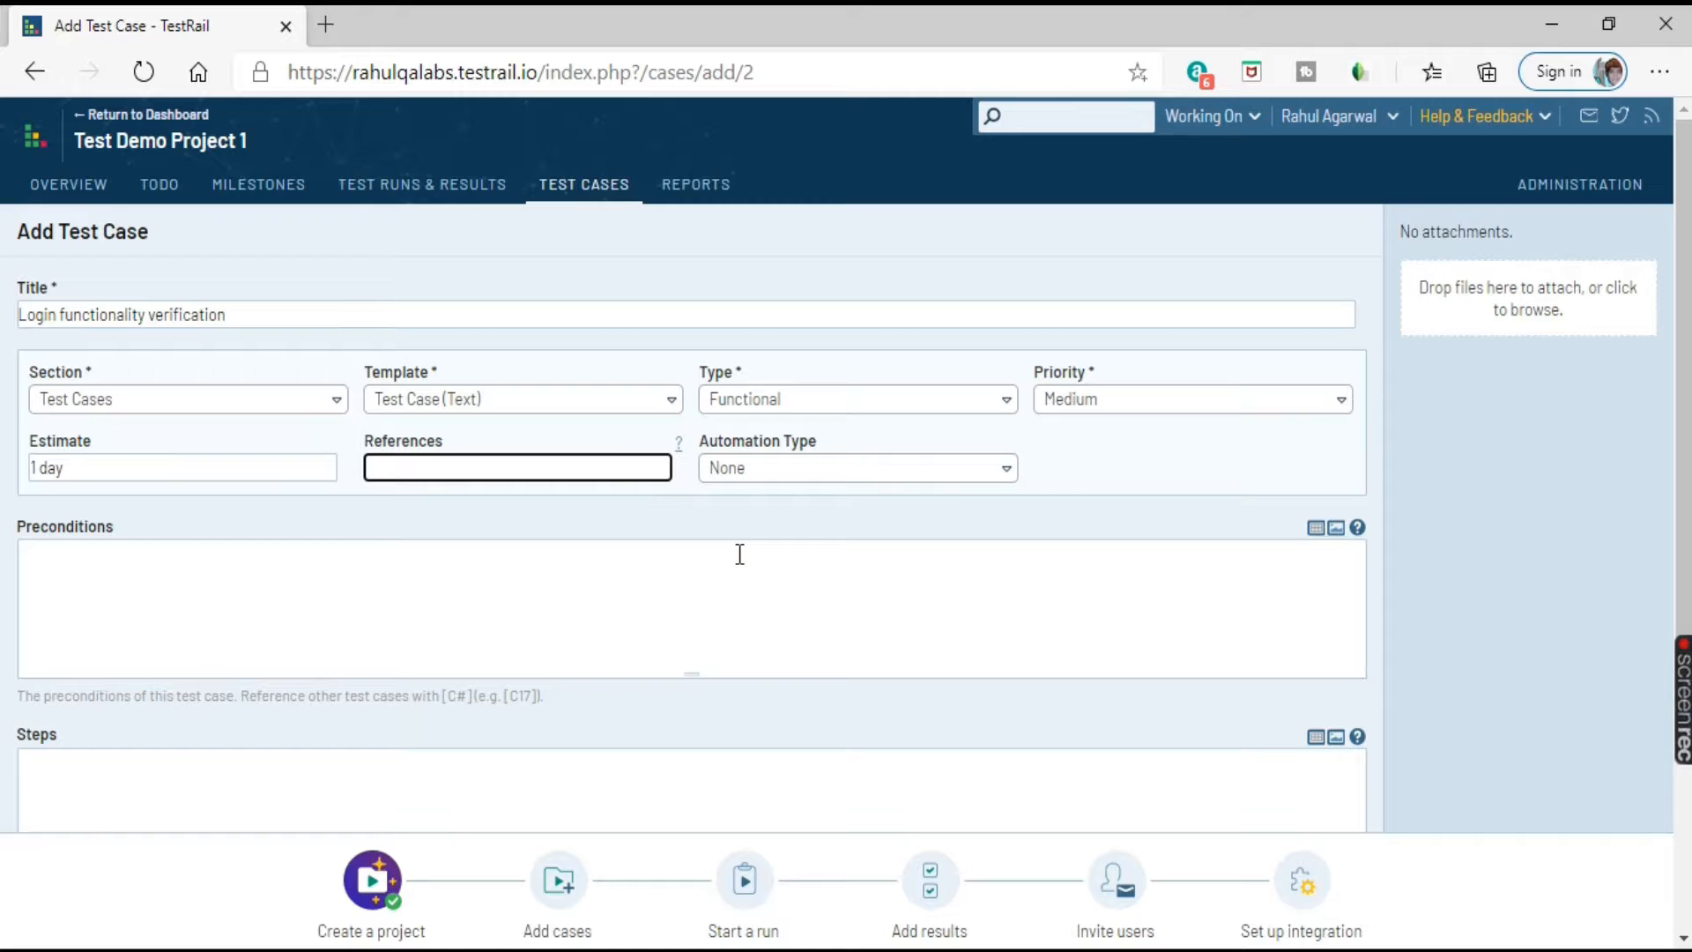
{"action": "left_click", "coordinate": [993, 476]}
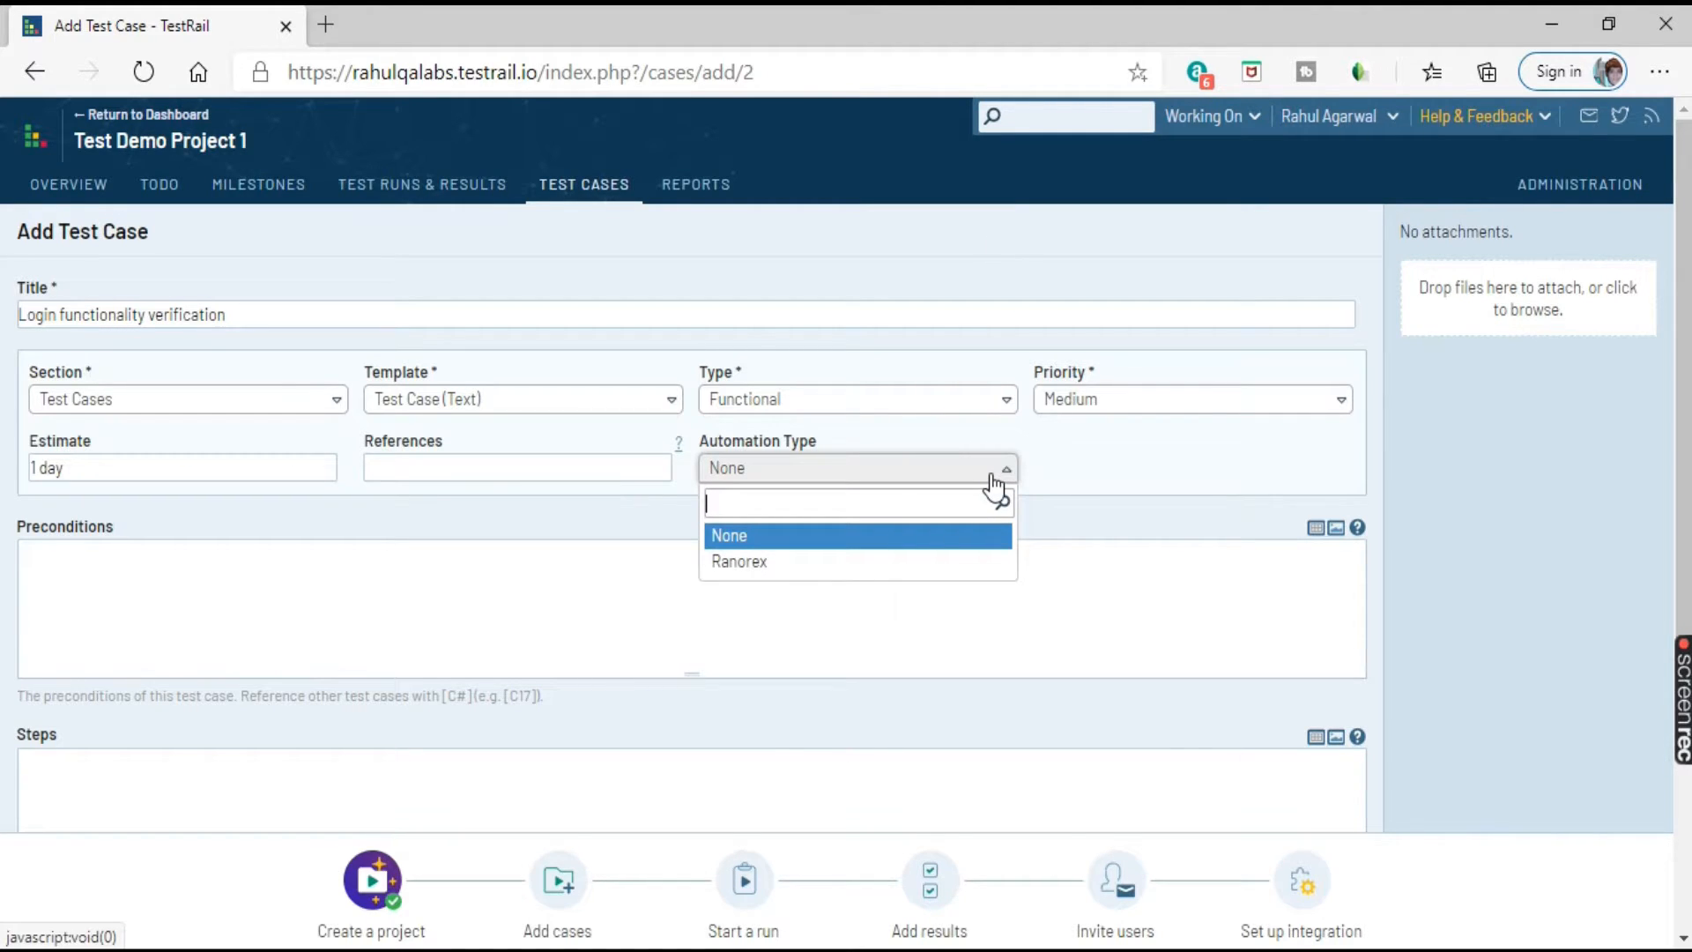
{"action": "left_click", "coordinate": [1076, 466]}
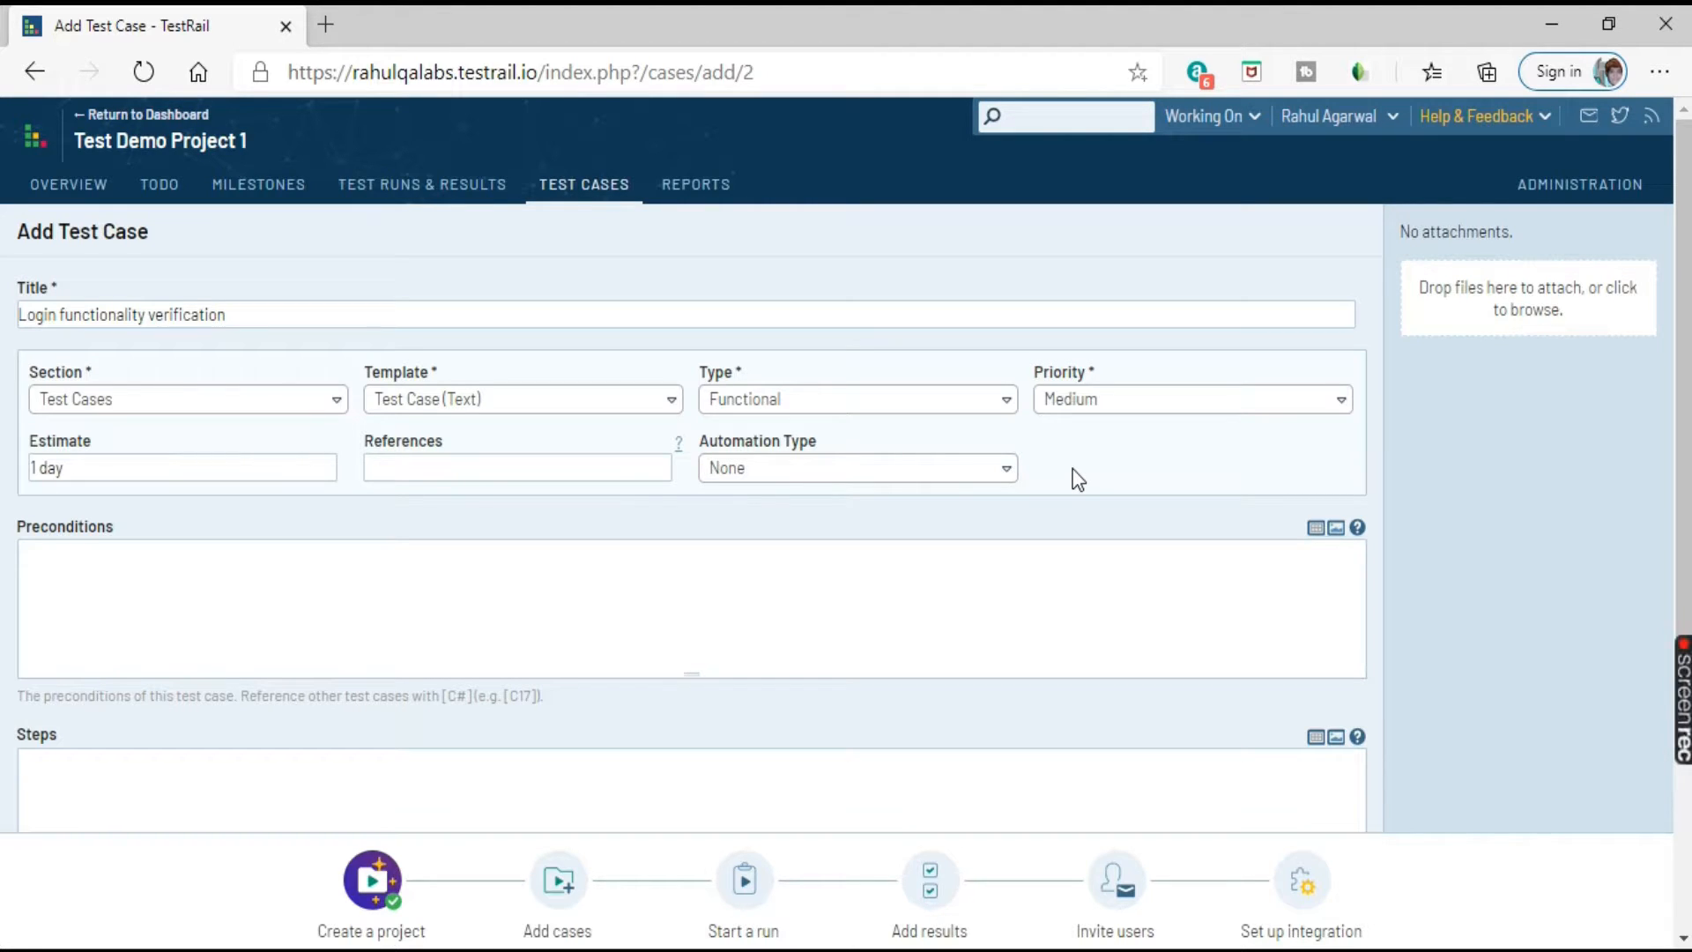
{"action": "left_click", "coordinate": [981, 473]}
{"action": "left_click", "coordinate": [907, 540]}
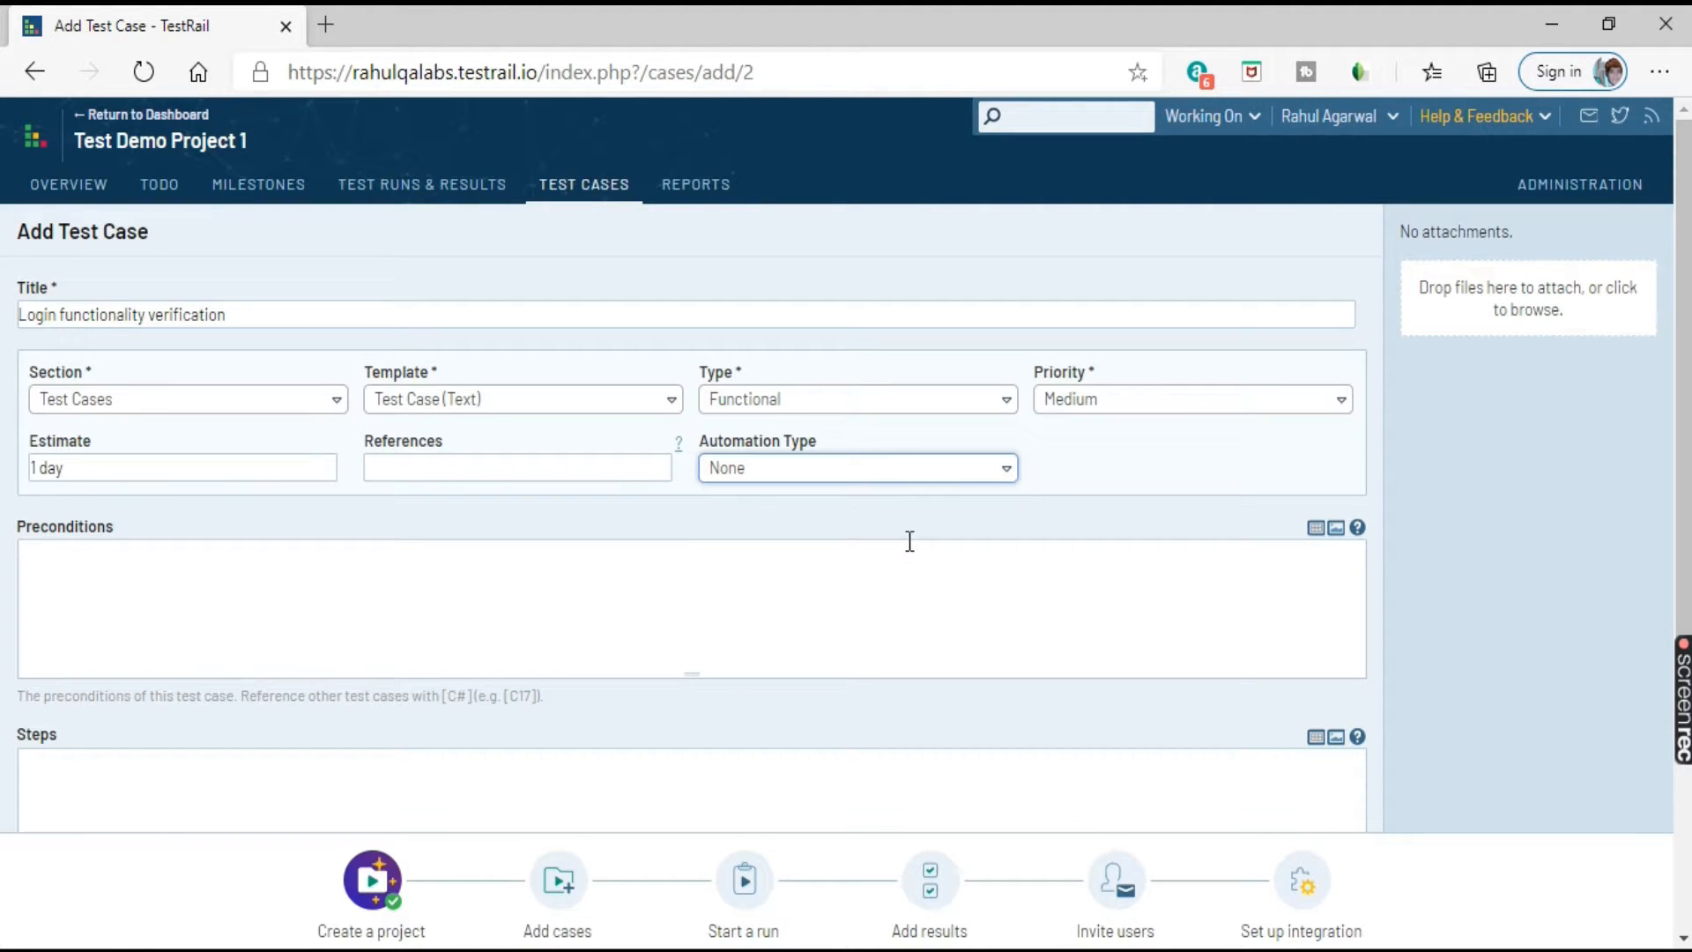
Review the Preconditions, Steps and Expected Result fields of the new test case form.
{"action": "scroll", "coordinate": [335, 481], "scroll_direction": "down", "scroll_amount": 3}
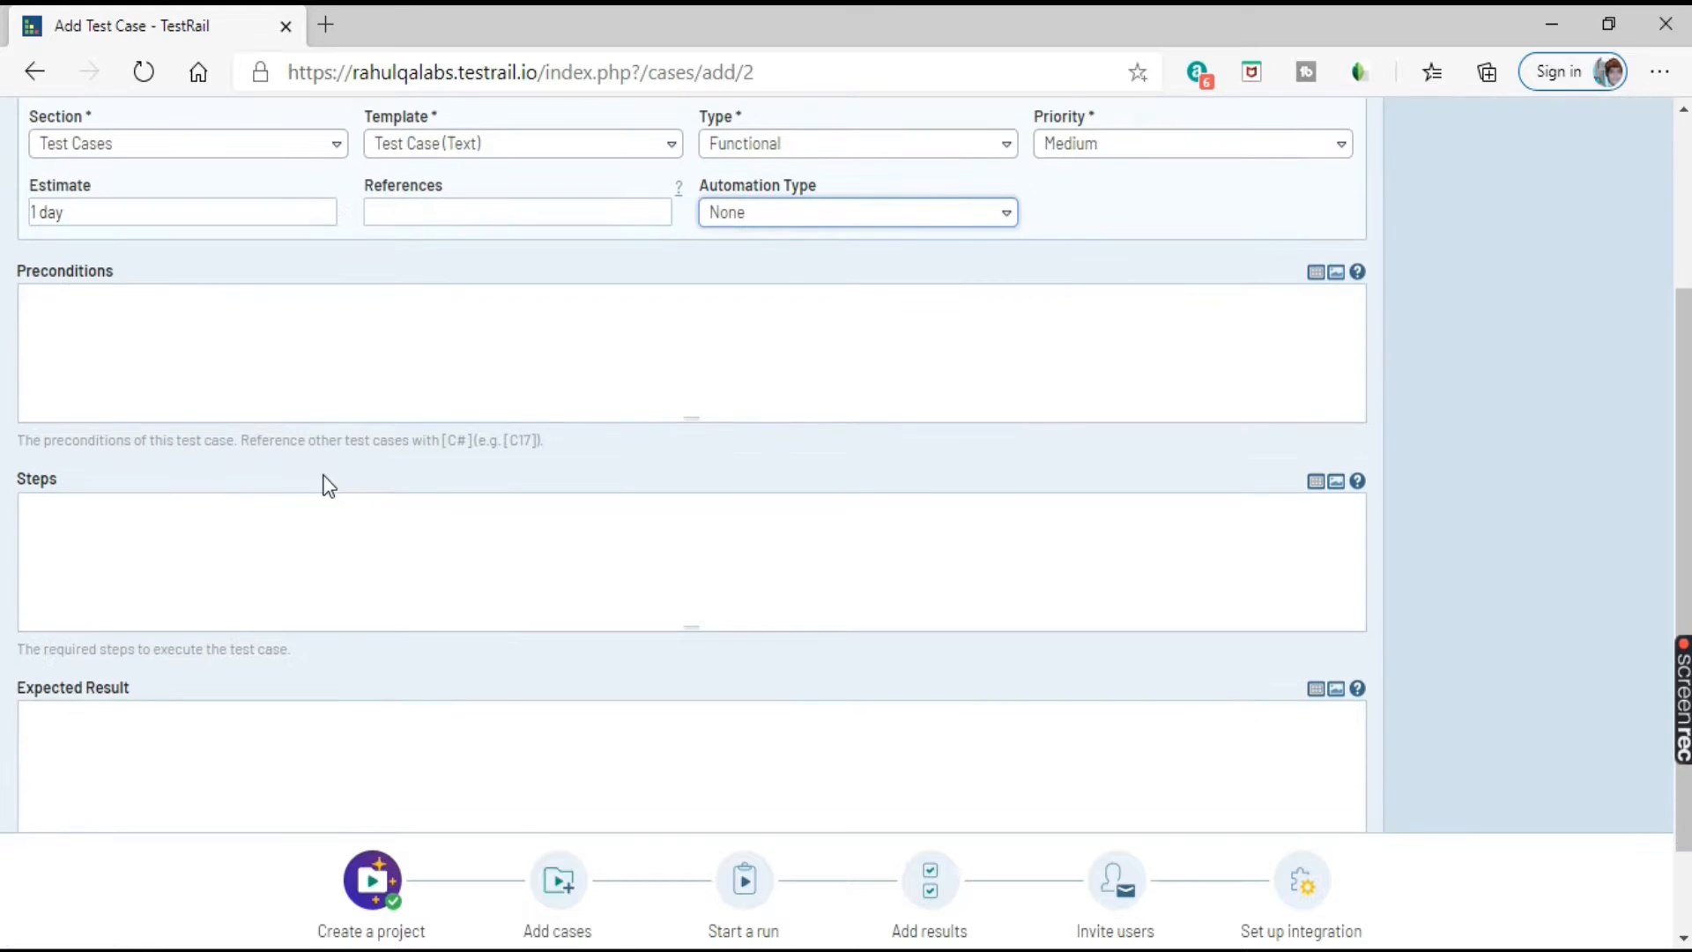
{"action": "left_click", "coordinate": [246, 340]}
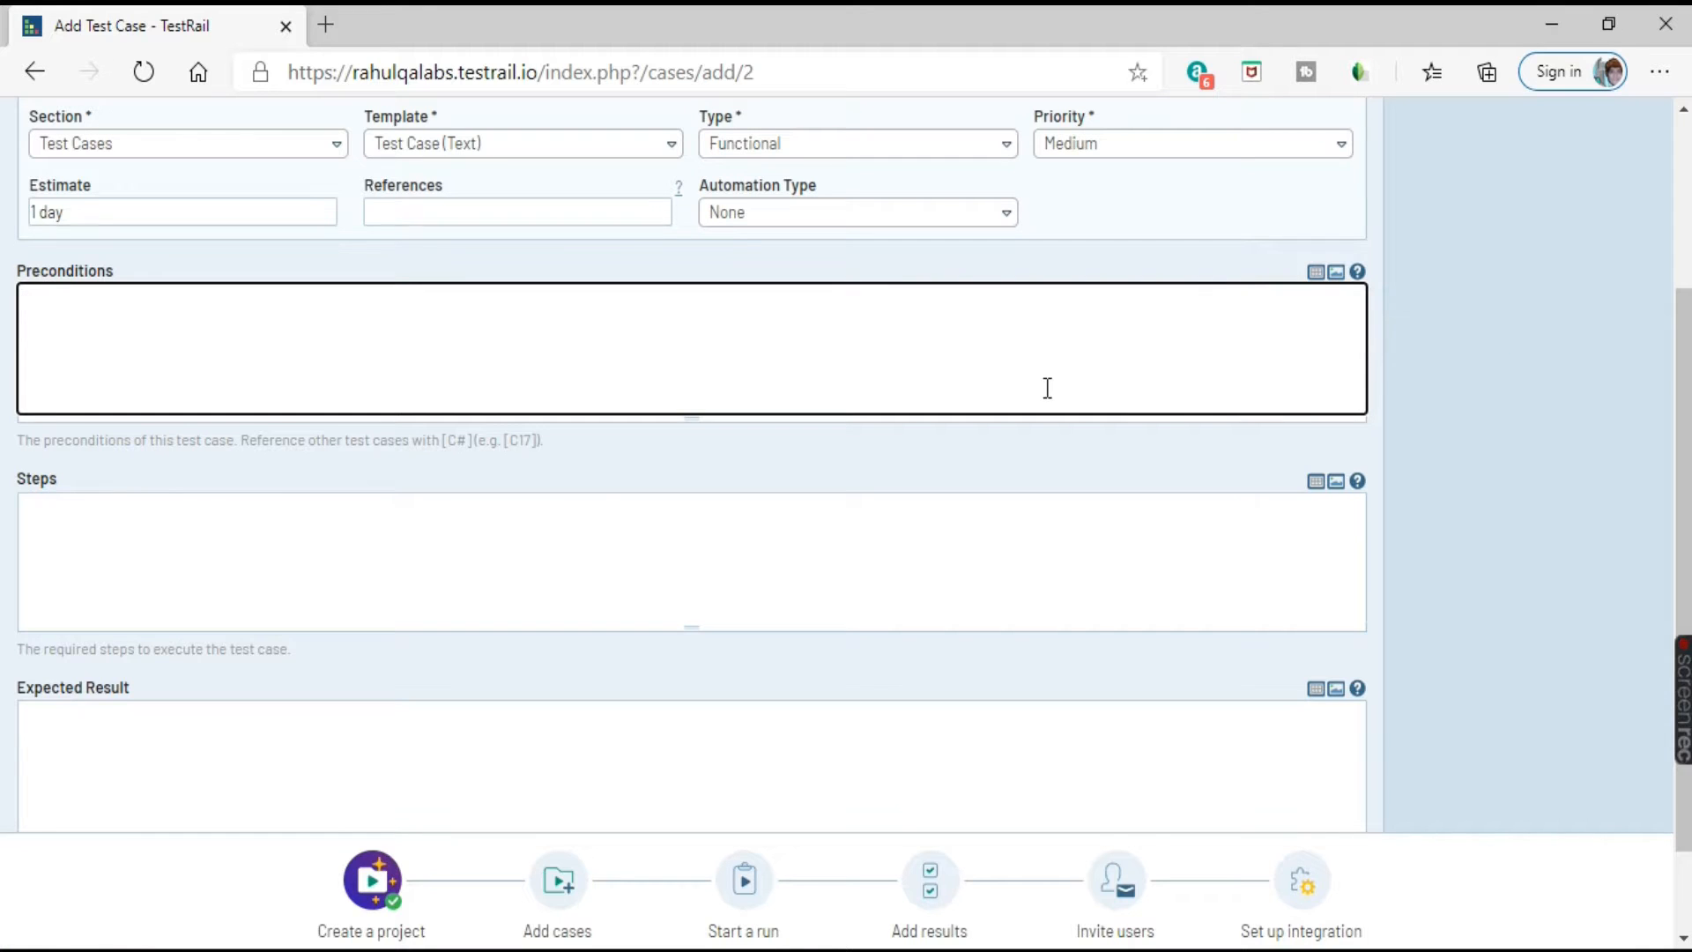
{"action": "left_click", "coordinate": [126, 525]}
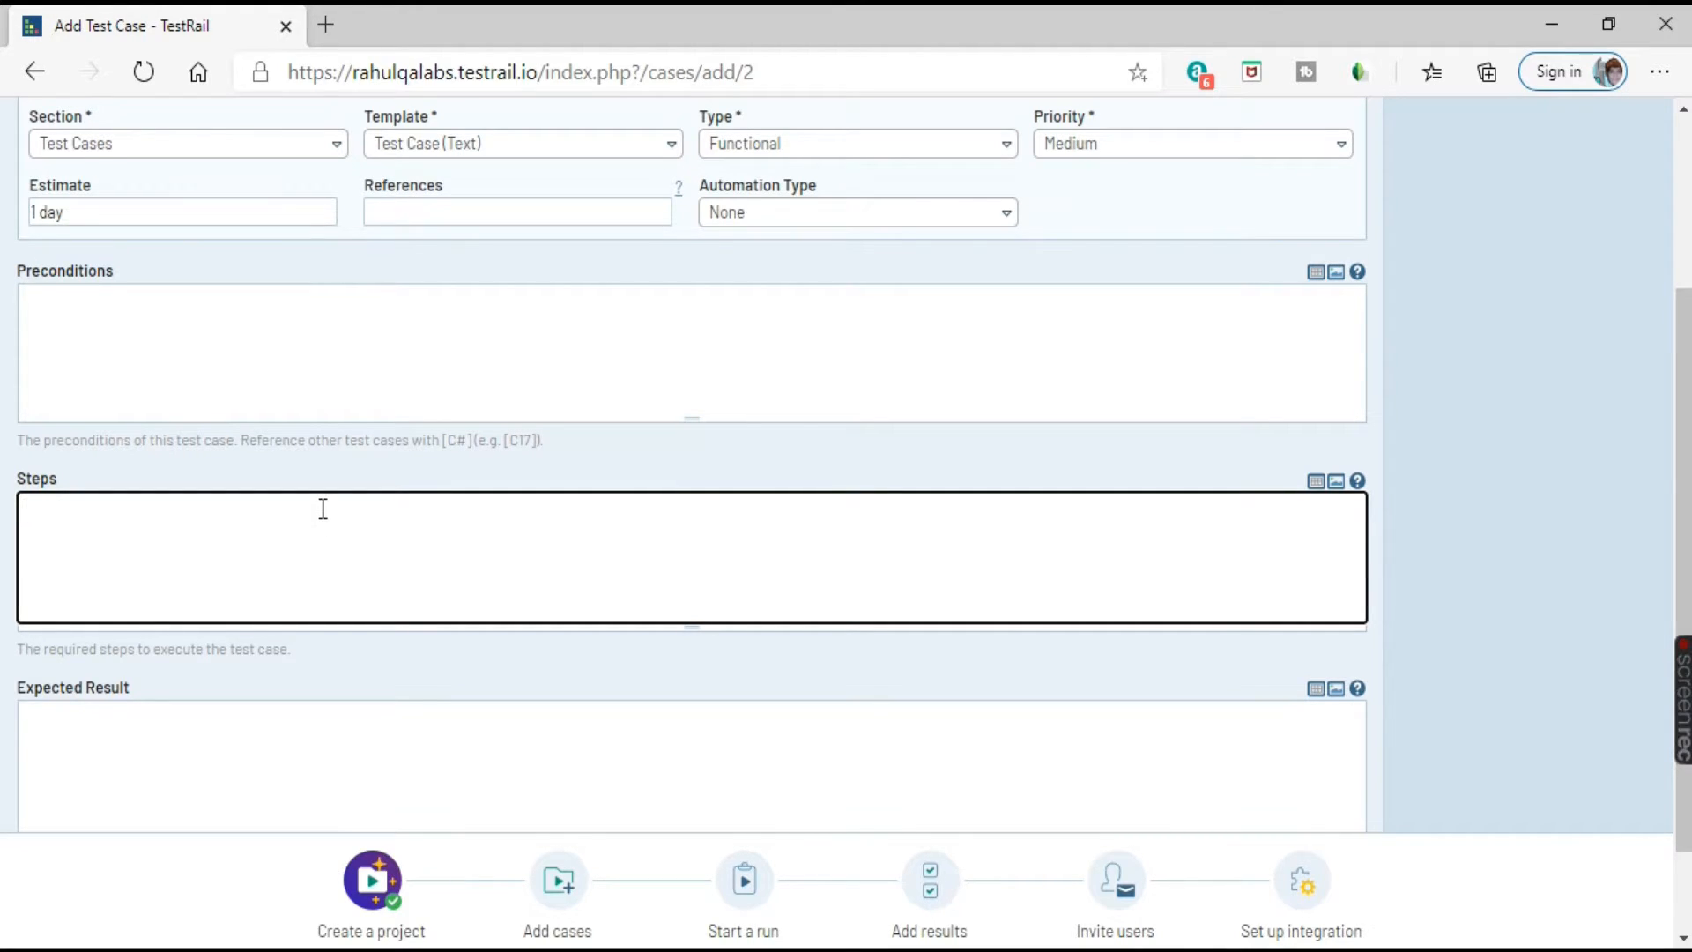
{"action": "scroll", "coordinate": [321, 510], "scroll_direction": "down", "scroll_amount": 2}
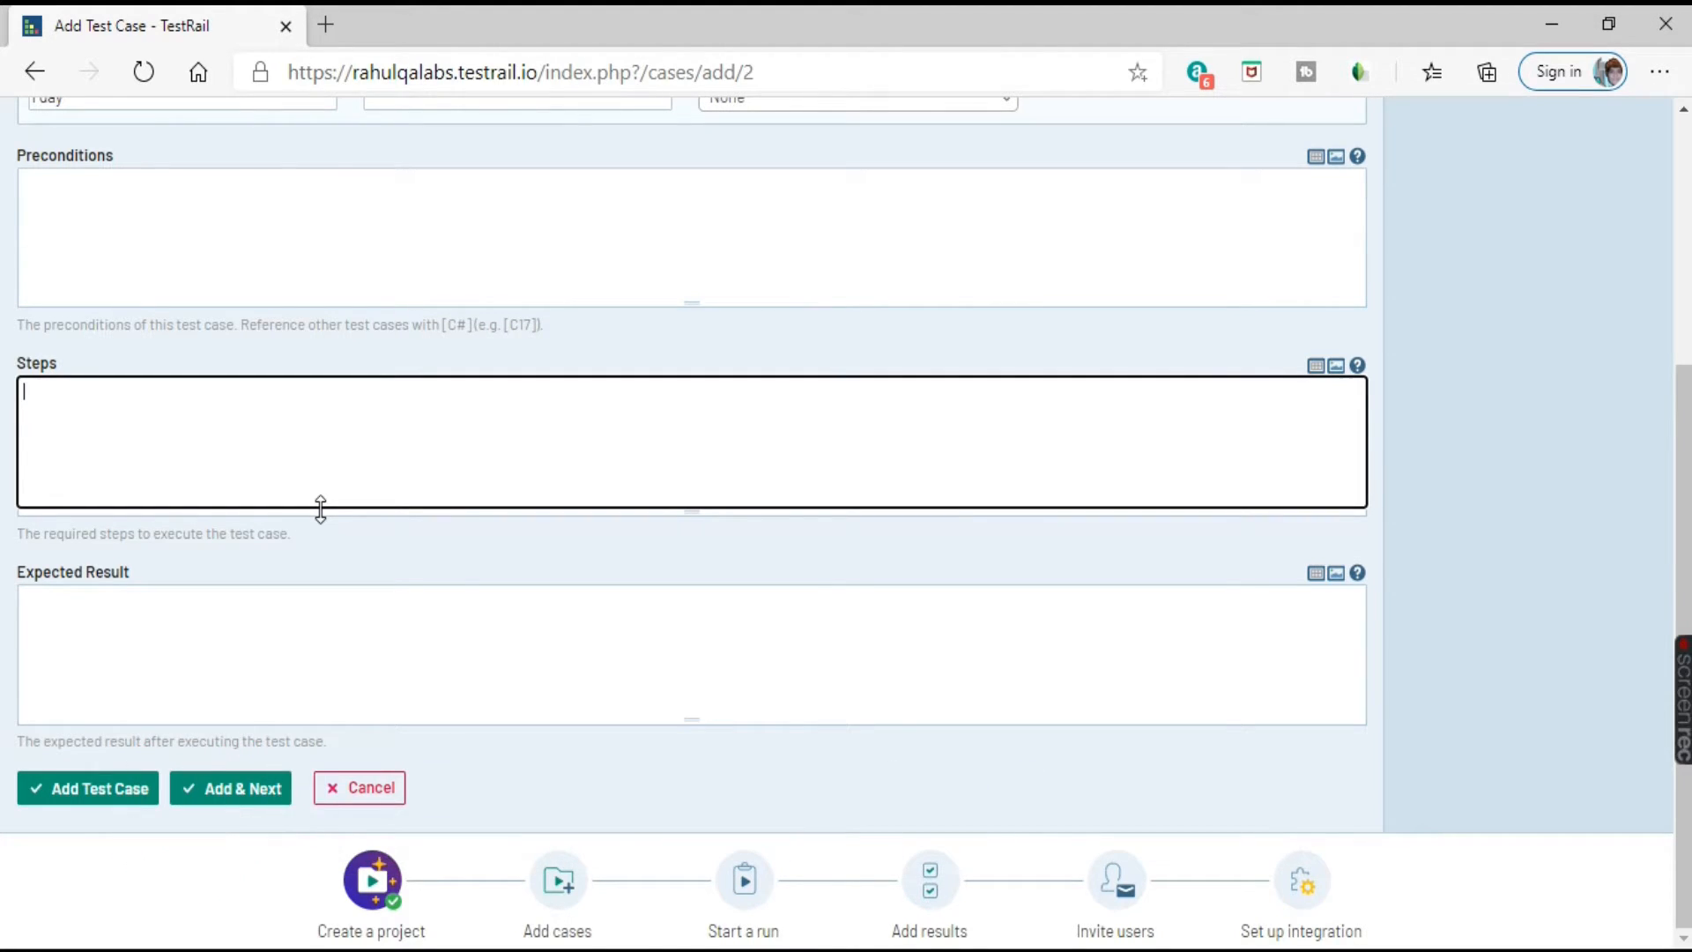
{"action": "left_click", "coordinate": [166, 659]}
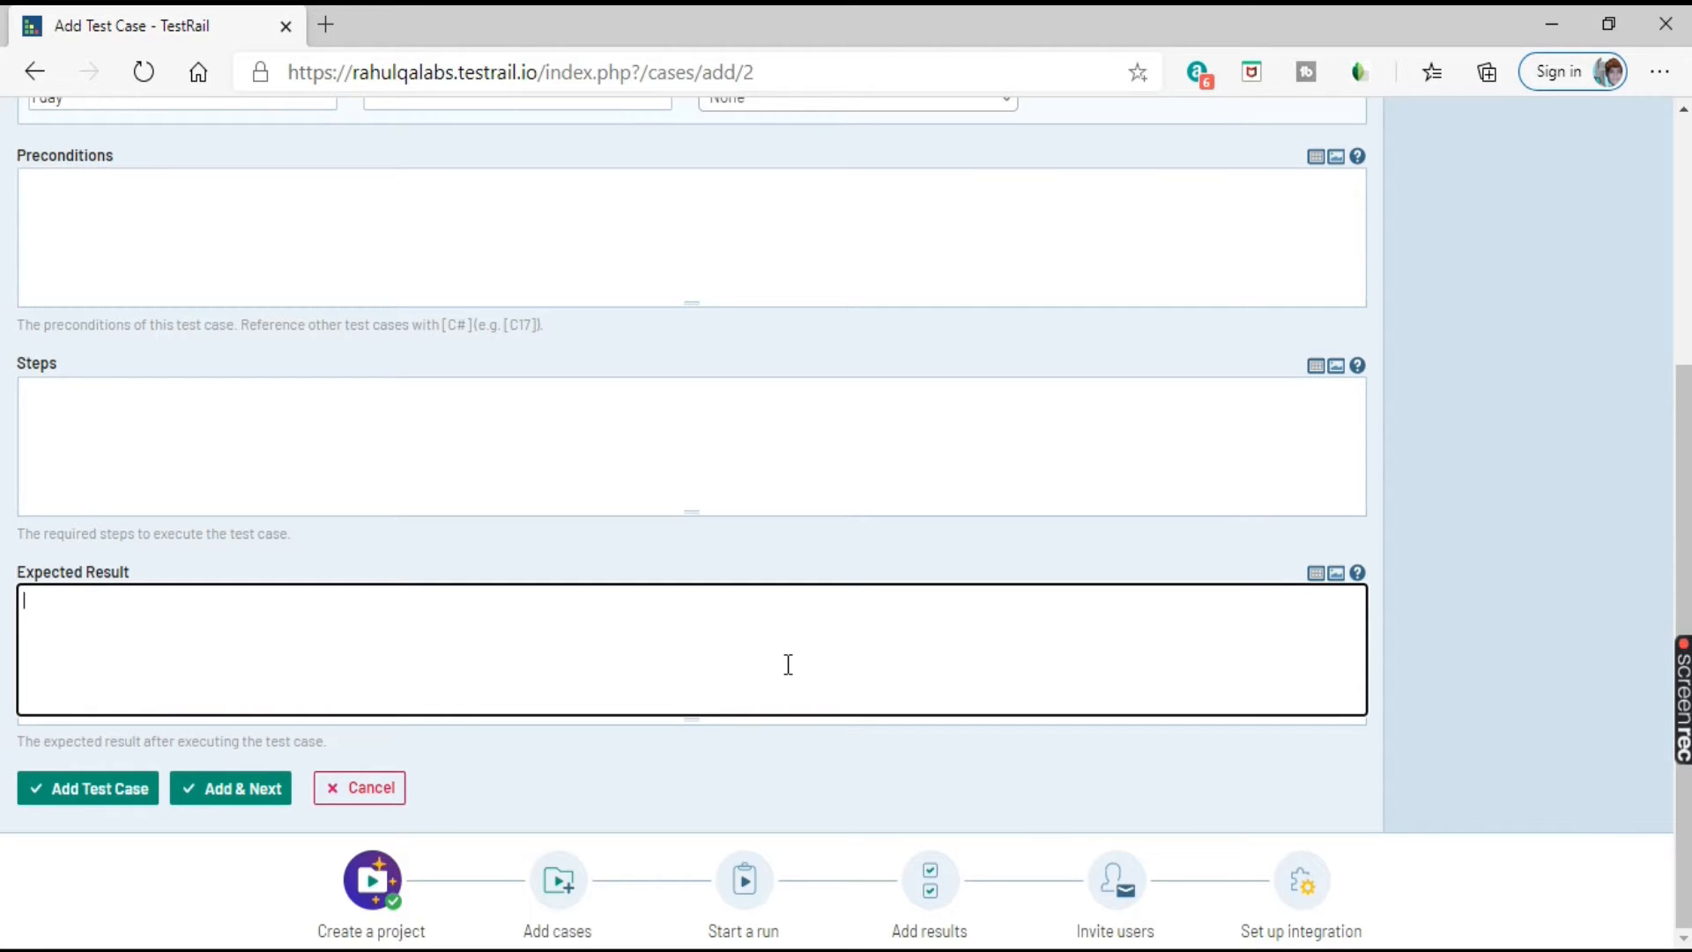
{"action": "scroll", "coordinate": [785, 666], "scroll_direction": "up", "scroll_amount": 4}
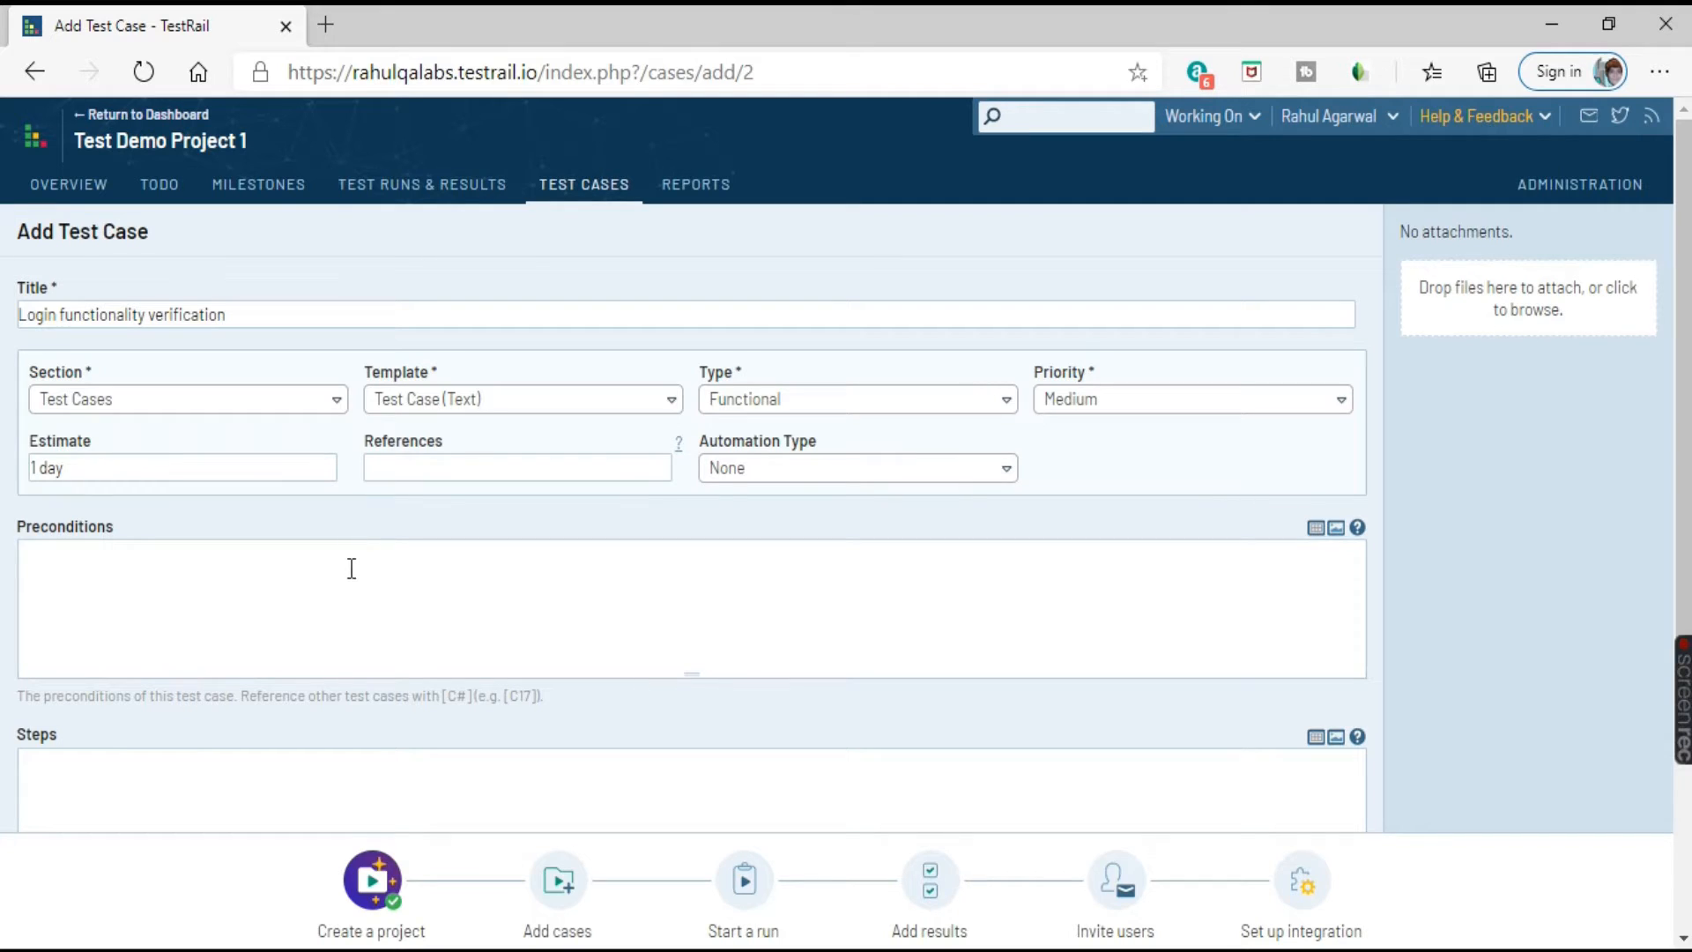
{"action": "scroll", "coordinate": [352, 569], "scroll_direction": "down", "scroll_amount": 1}
{"action": "scroll", "coordinate": [352, 569], "scroll_direction": "down", "scroll_amount": 2}
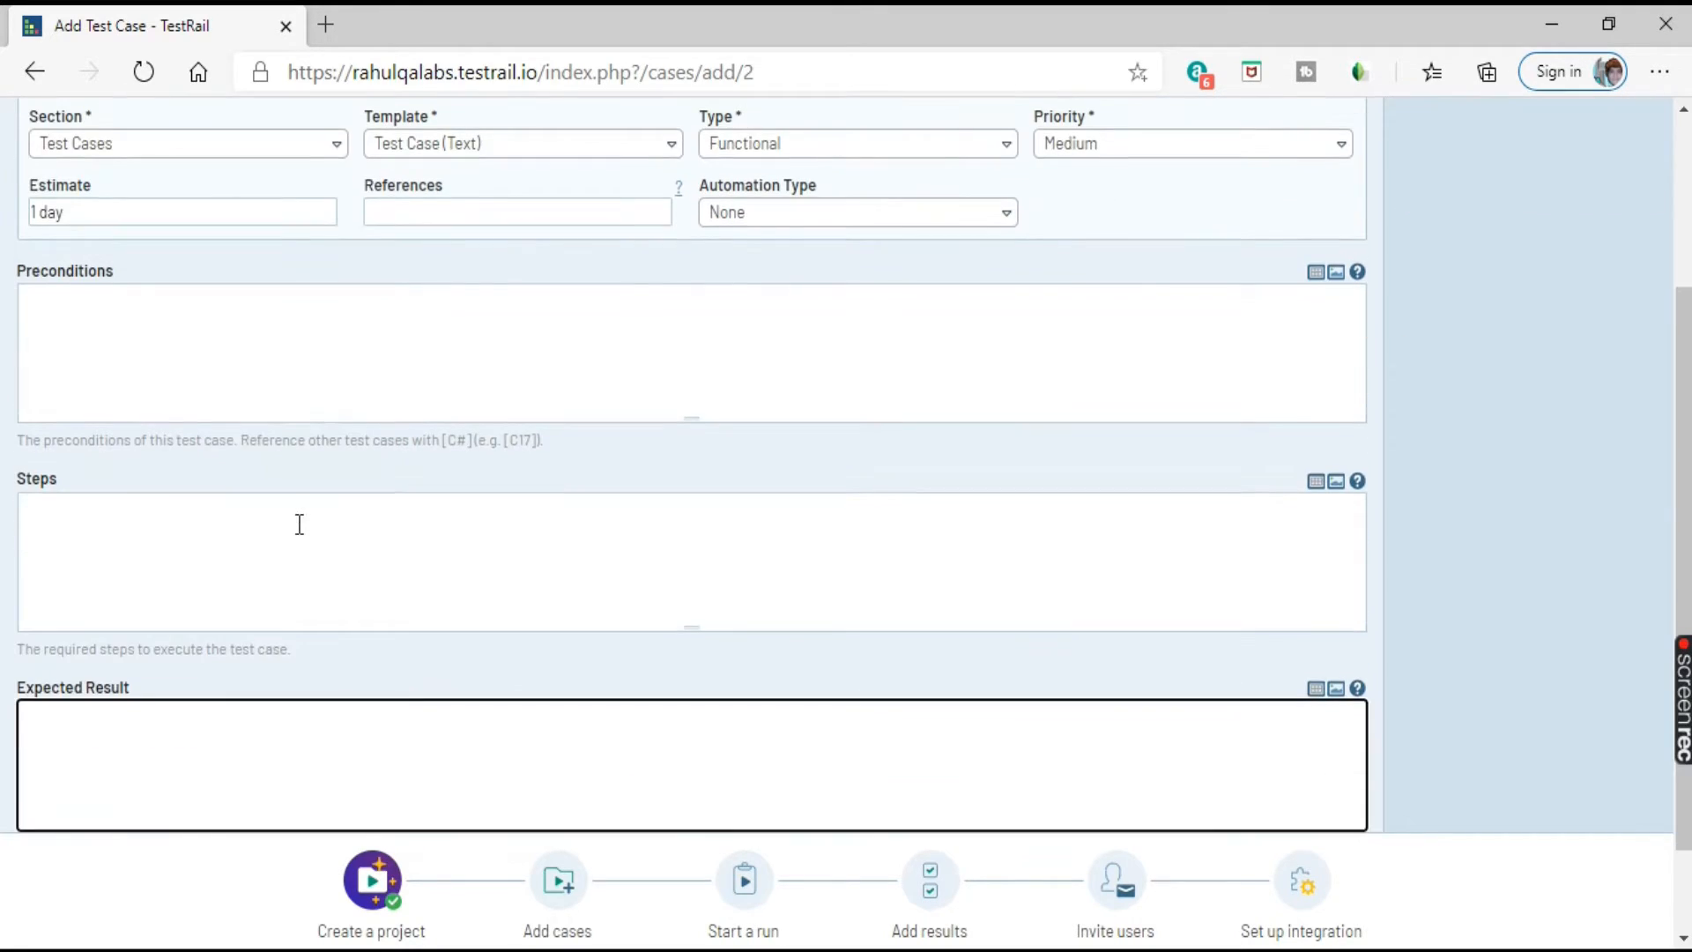
Enter xyz as the preconditions and test1 as both the steps and the expected result, and save the test case.
{"action": "left_click", "coordinate": [179, 314]}
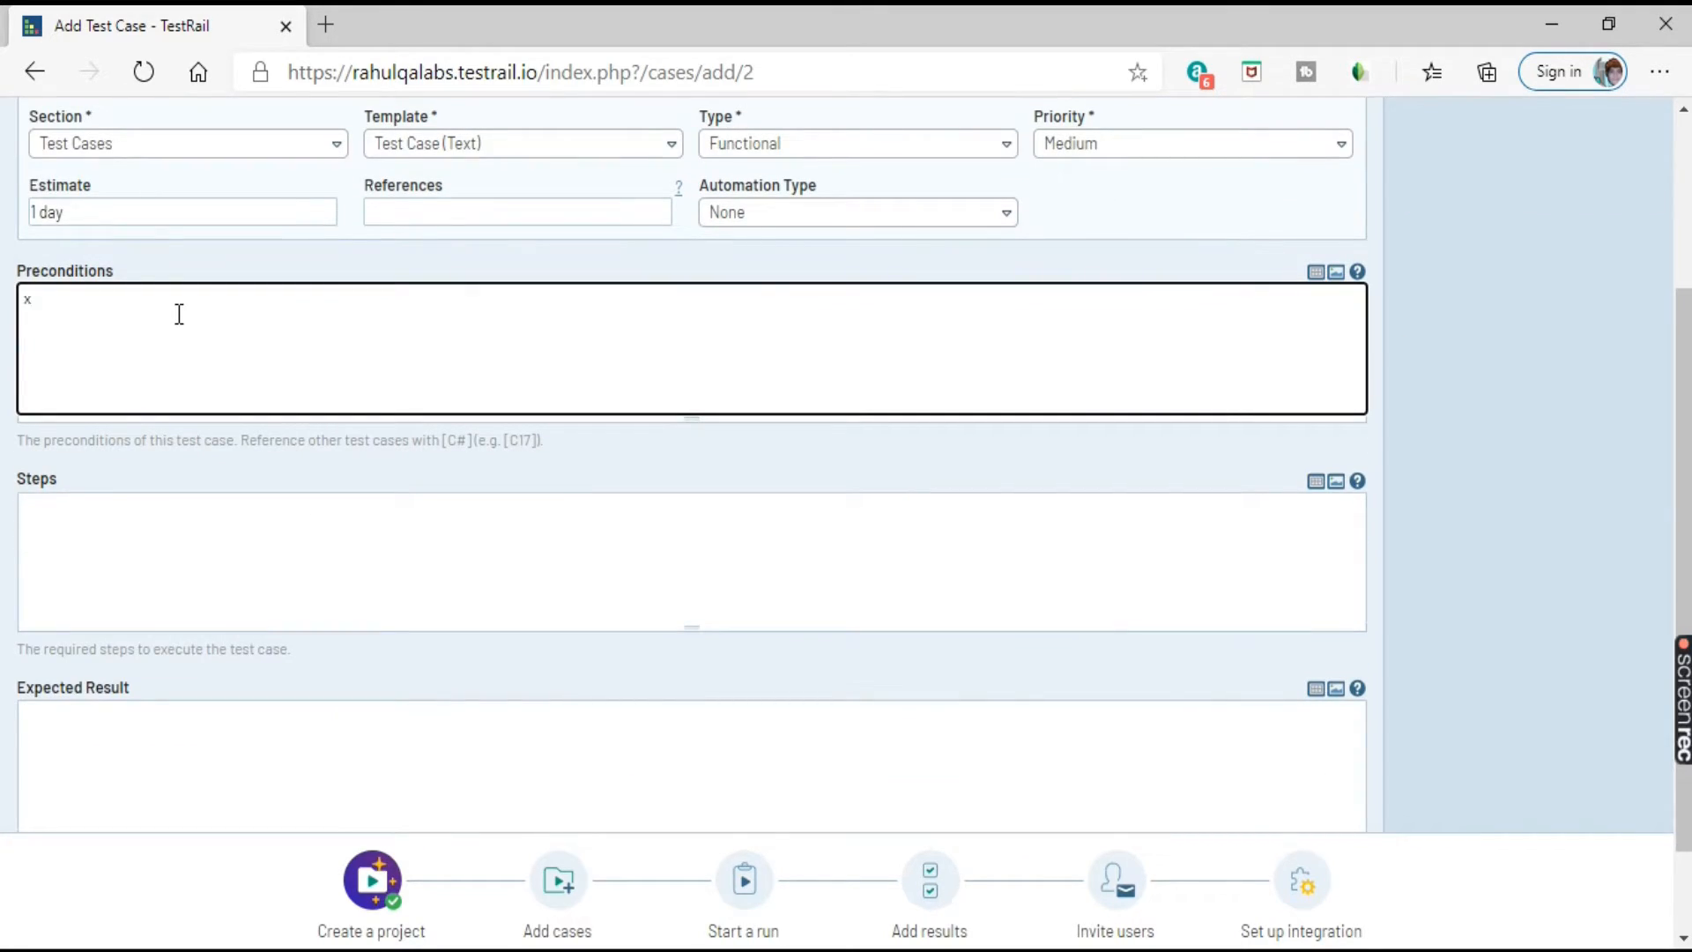
{"action": "left_click", "coordinate": [201, 582]}
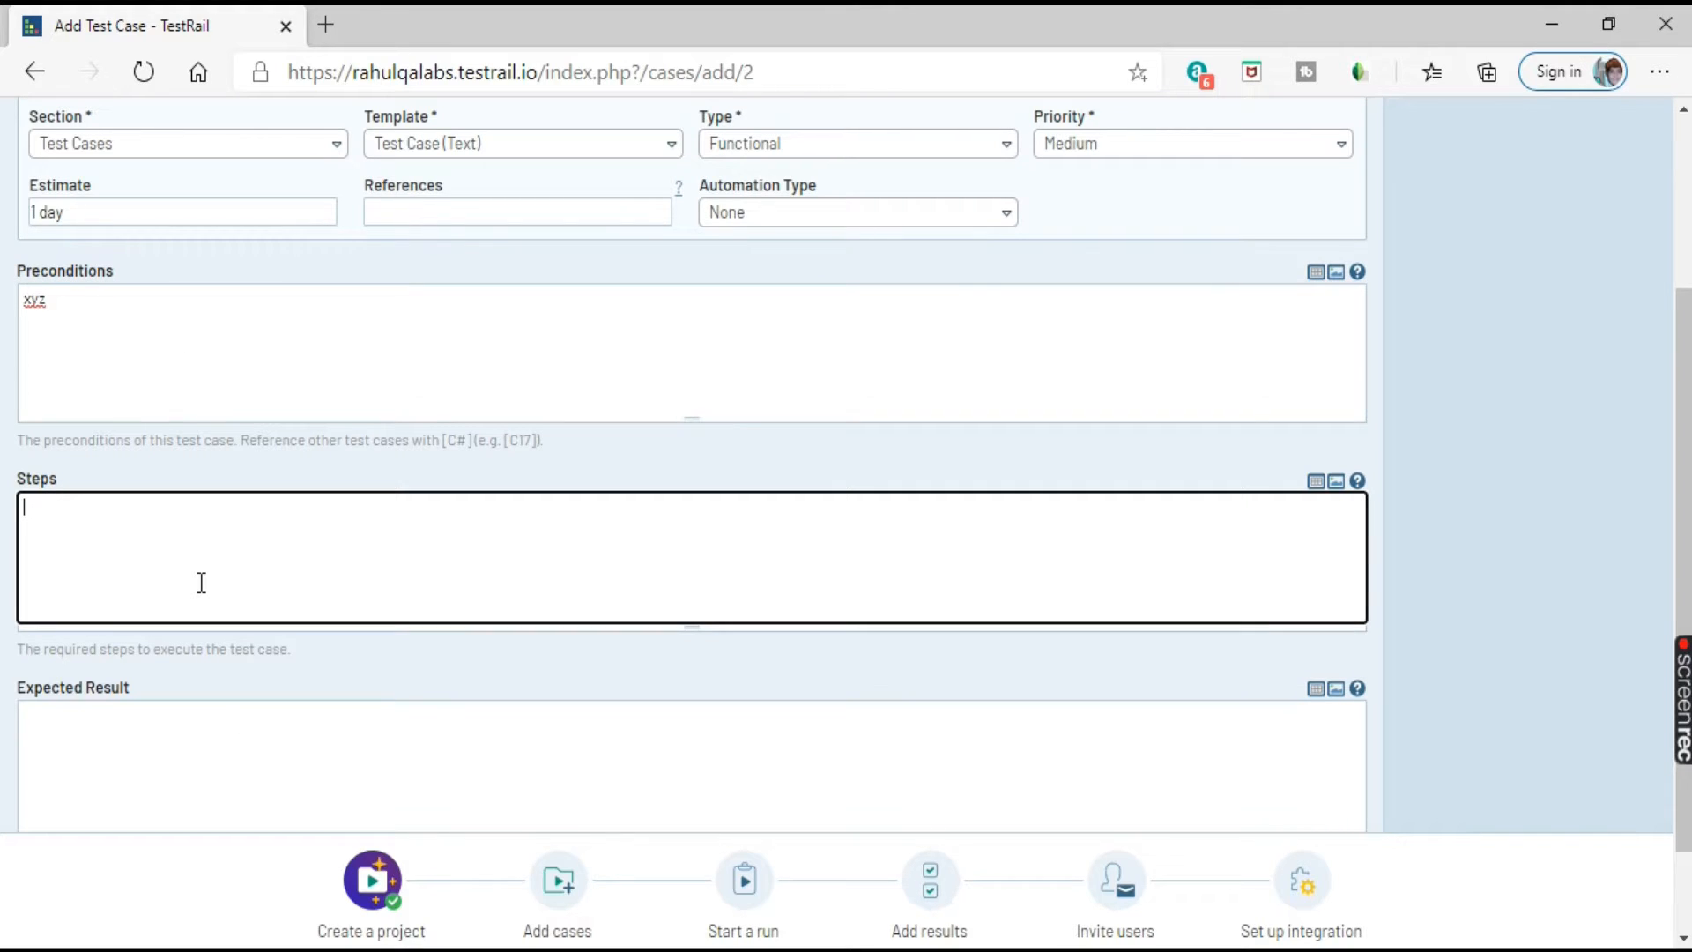
{"action": "type", "text": "test1"}
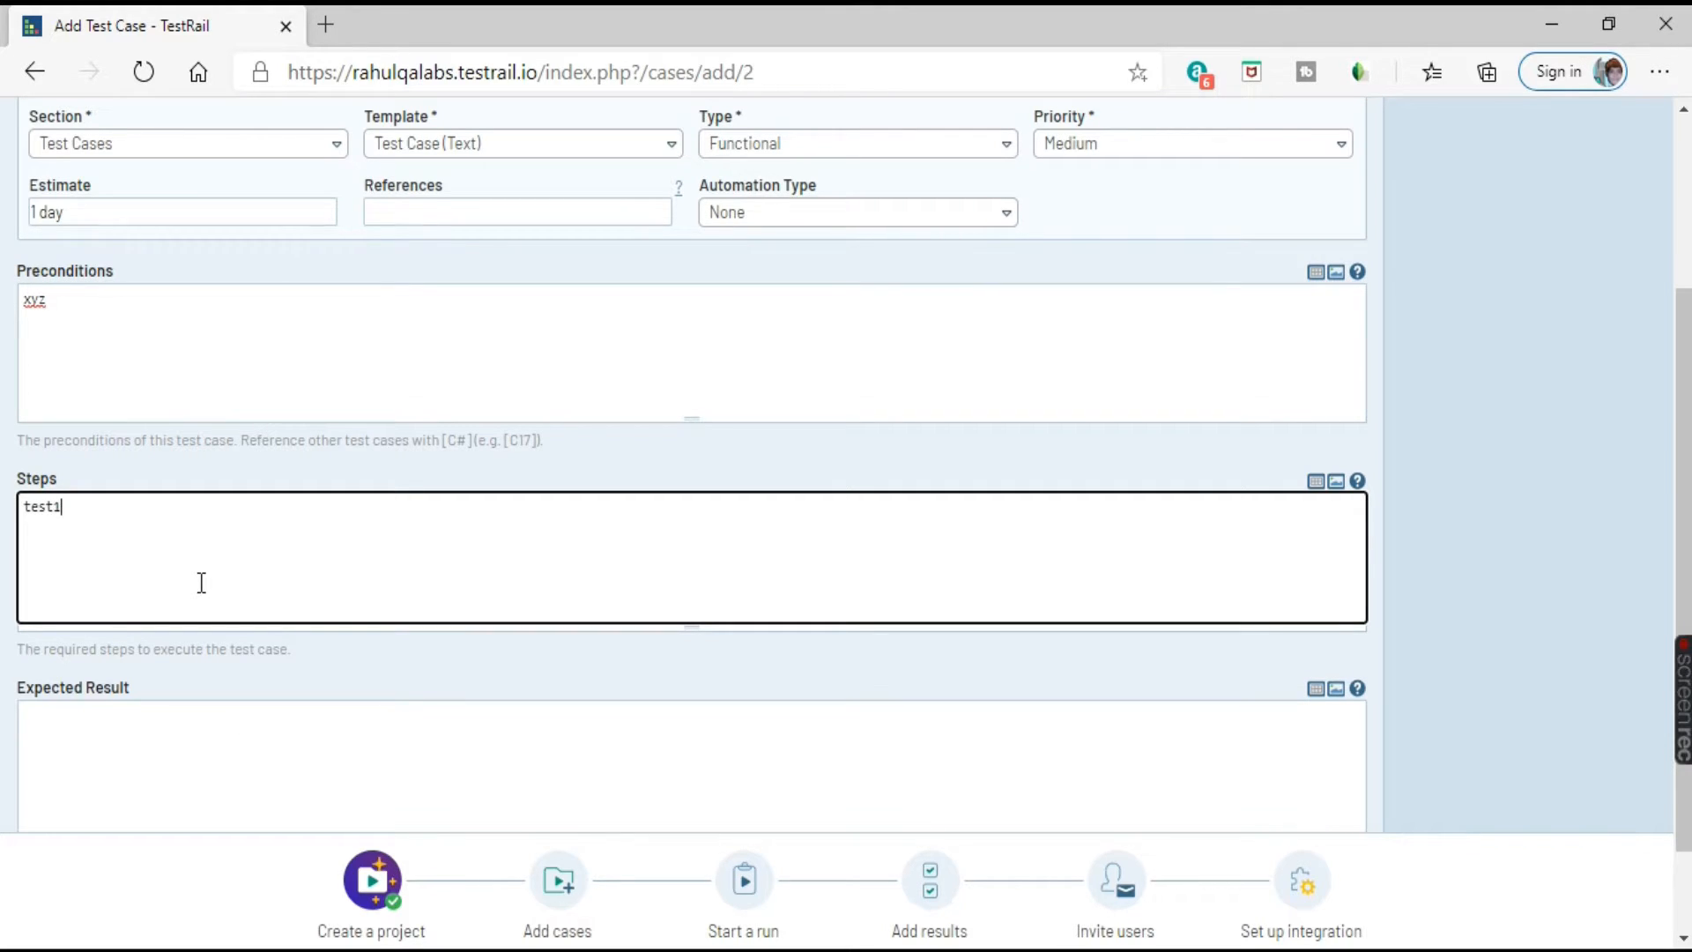
{"action": "left_click", "coordinate": [178, 769]}
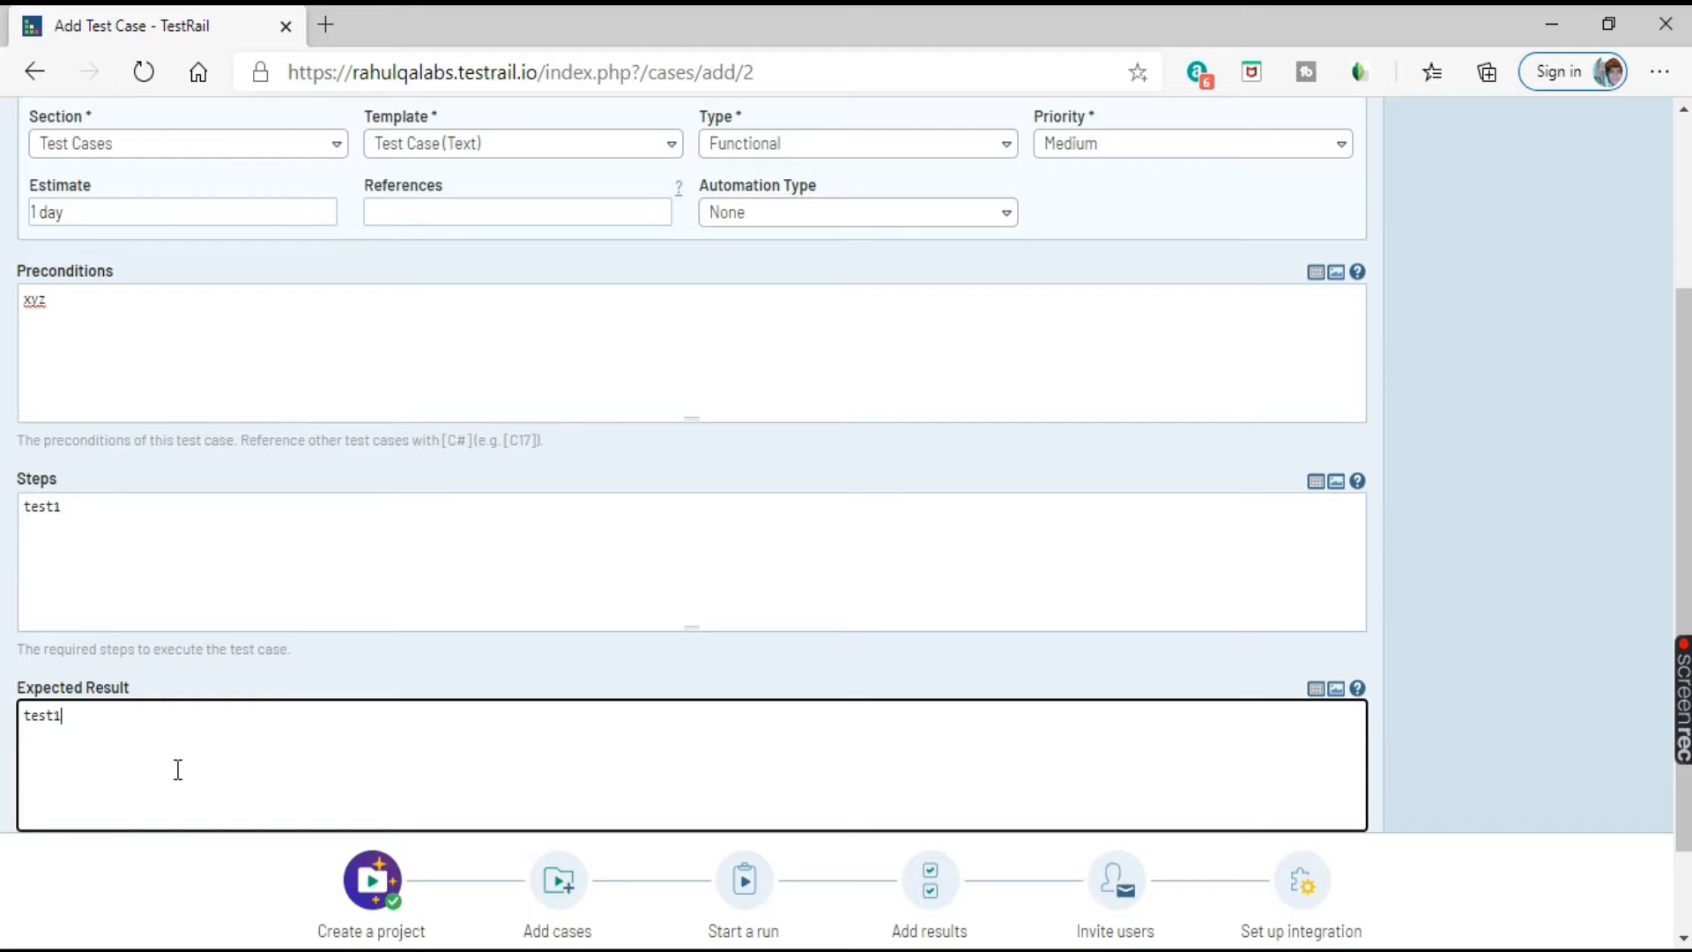
{"action": "type", "text": "test1"}
{"action": "scroll", "coordinate": [176, 696], "scroll_direction": "down", "scroll_amount": 2}
{"action": "left_click", "coordinate": [85, 798]}
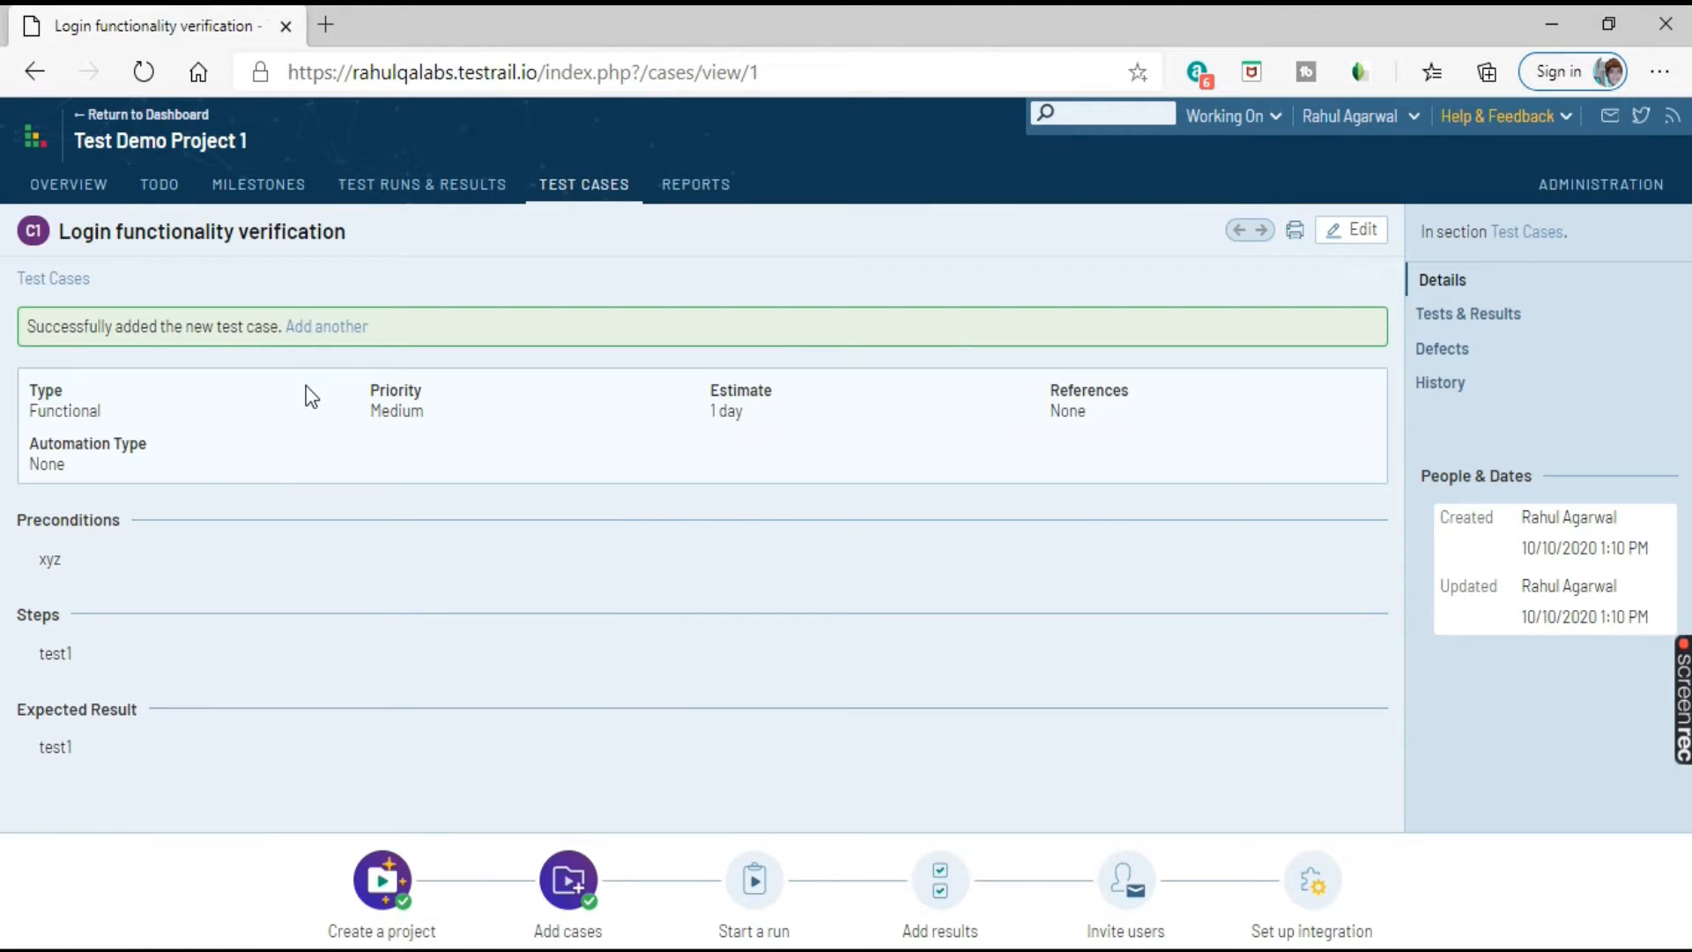
Review the saved Login functionality verification case, including its type, priority, estimate, preconditions, steps and expected result.
{"action": "left_click_drag", "start_coordinate": [47, 325], "coordinate": [281, 328]}
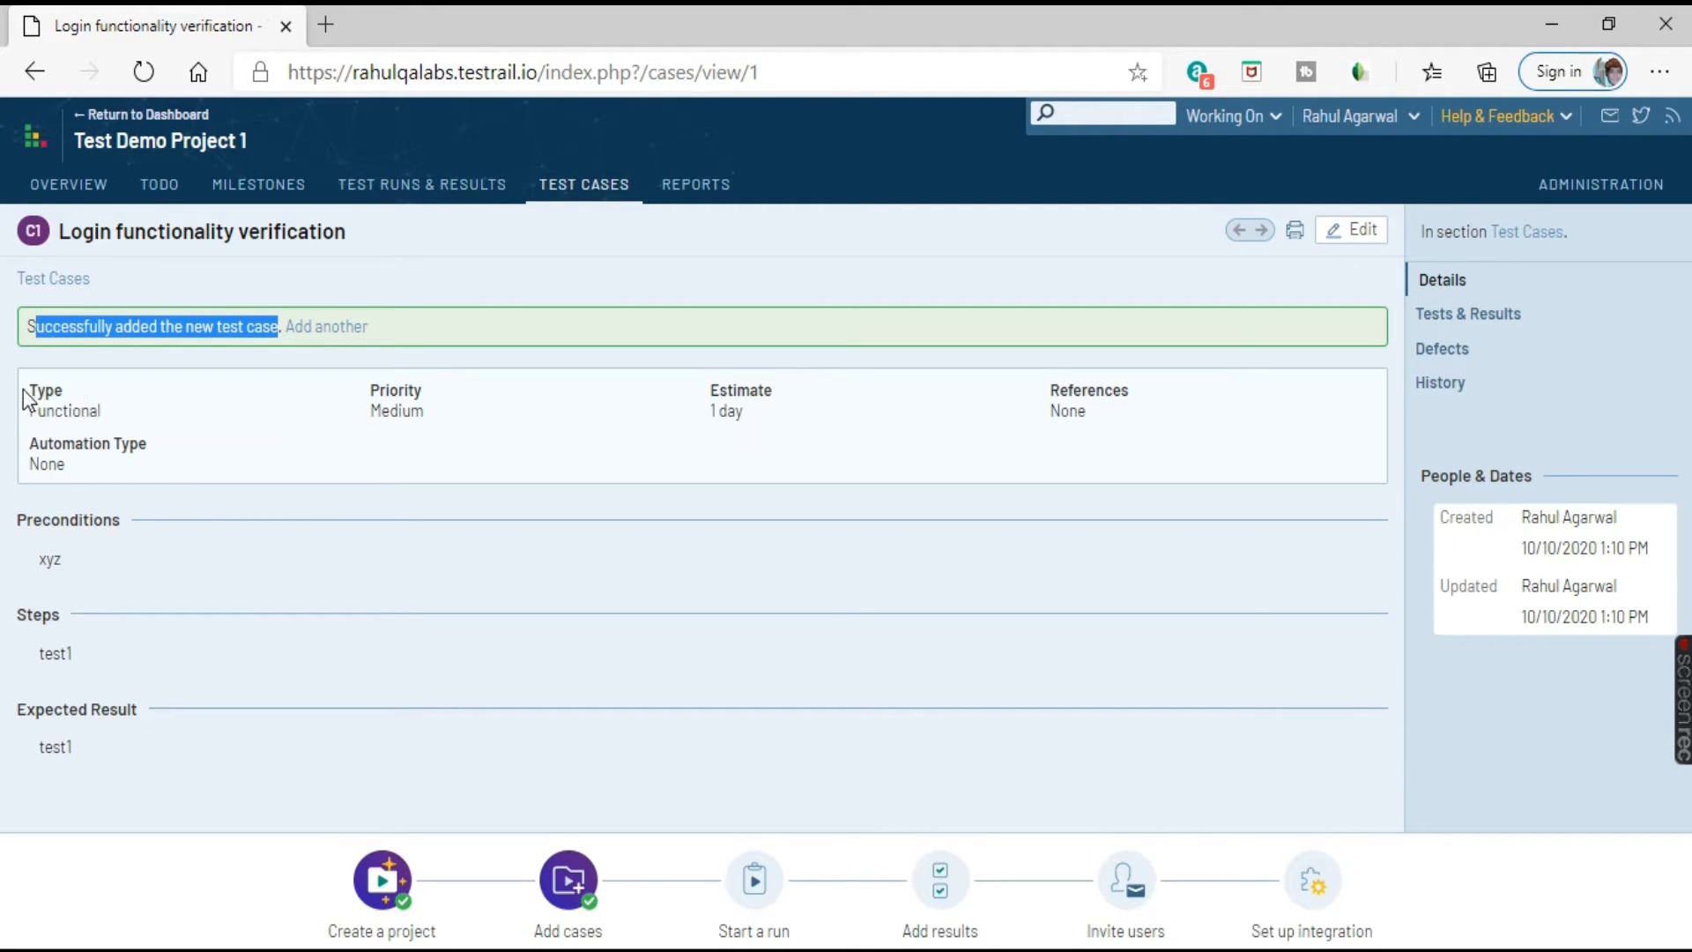
{"action": "left_click_drag", "start_coordinate": [32, 393], "coordinate": [287, 504]}
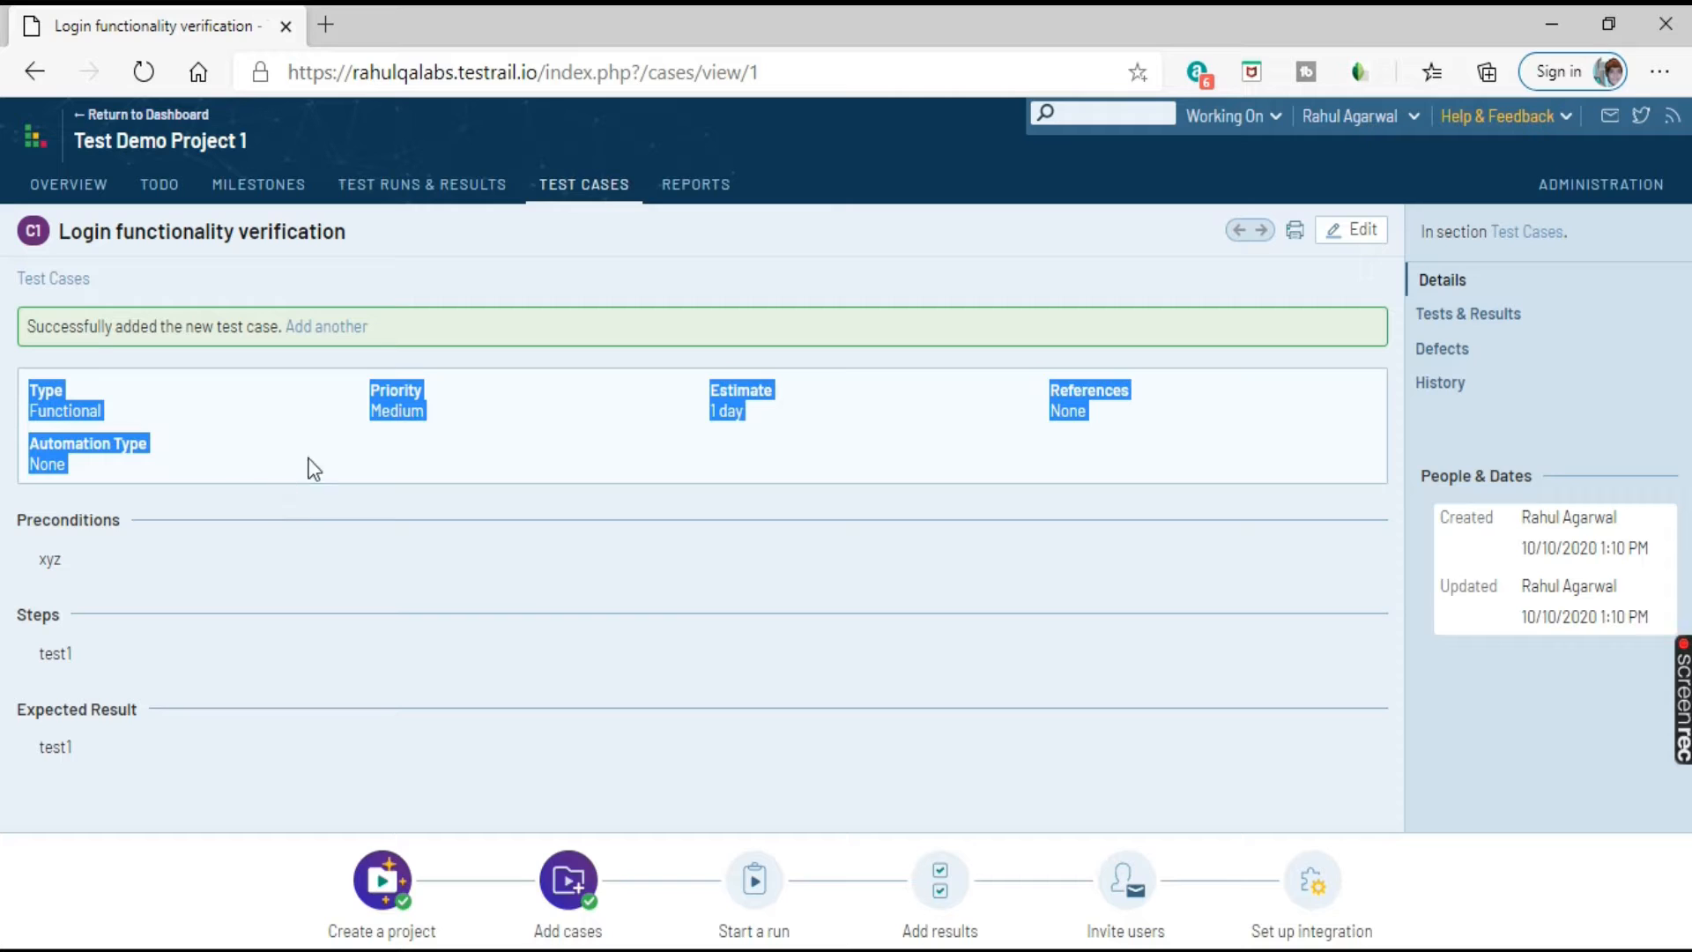
{"action": "left_click", "coordinate": [346, 457]}
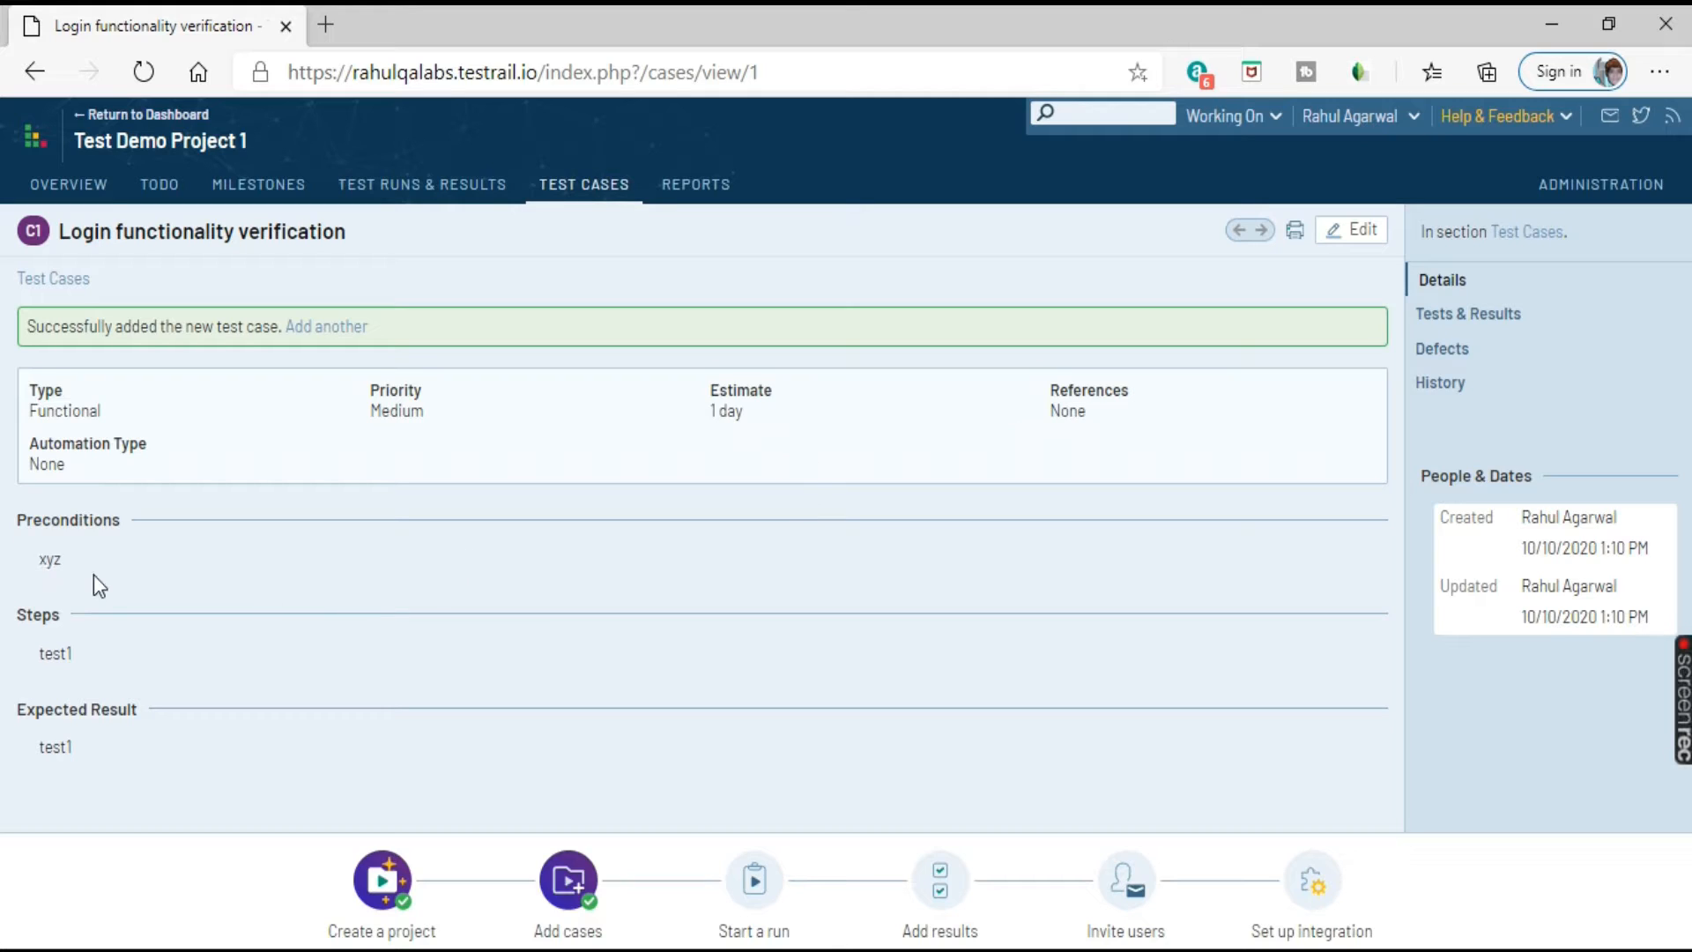
{"action": "left_click_drag", "start_coordinate": [36, 754], "coordinate": [206, 776]}
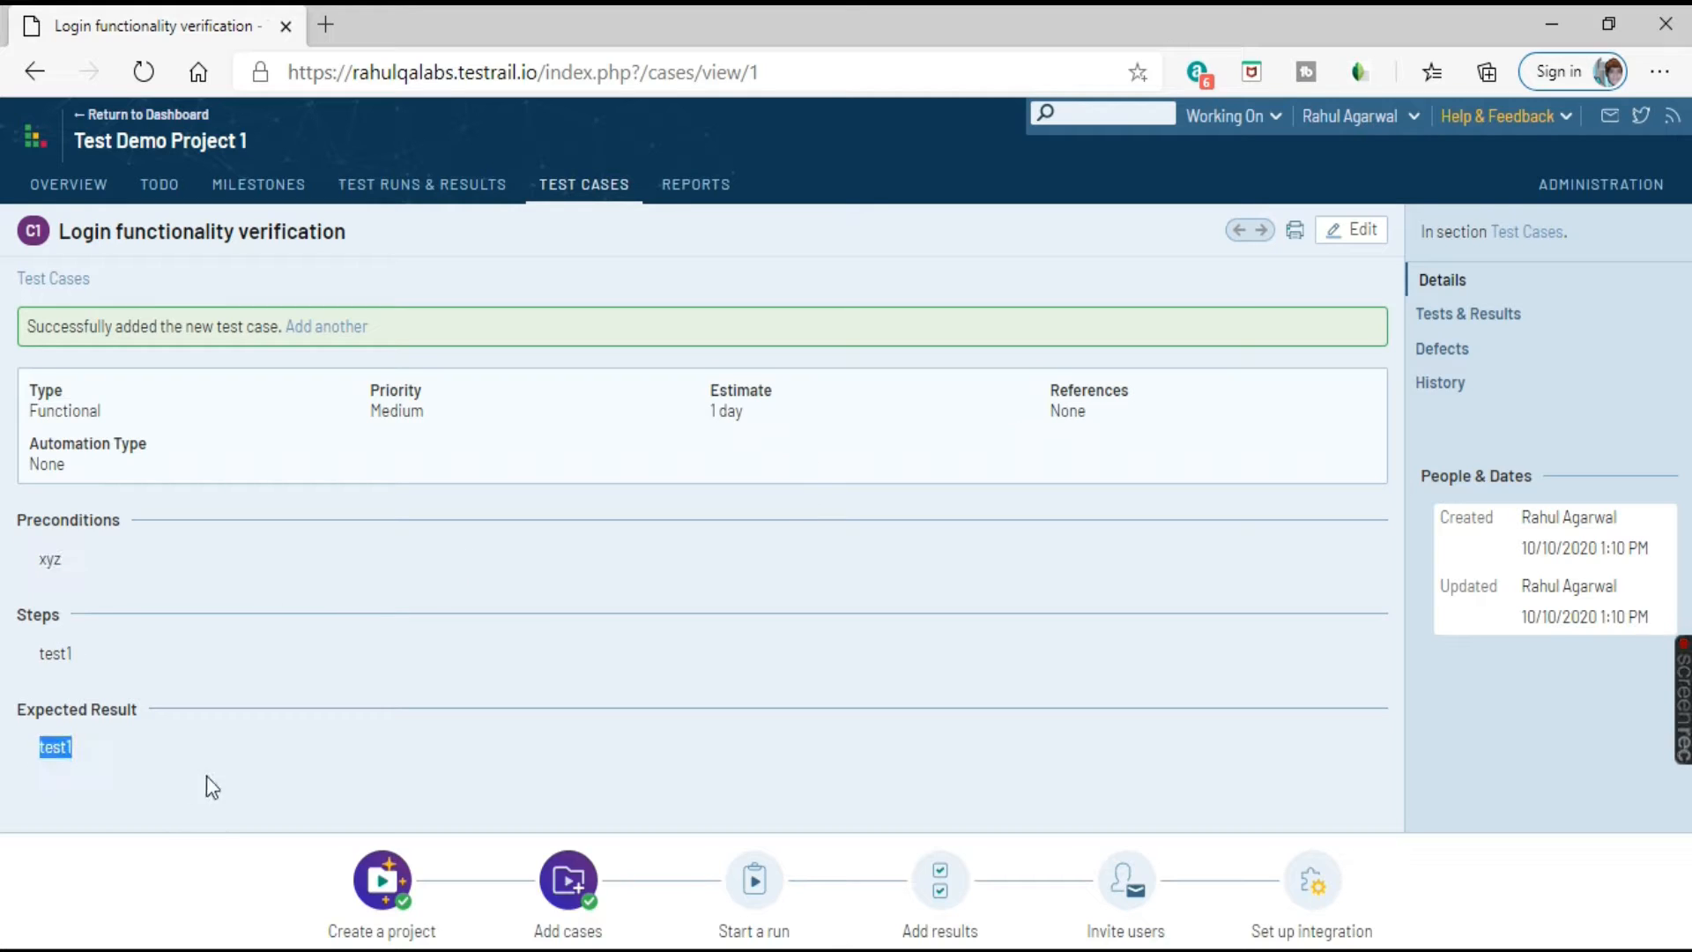
{"action": "left_click", "coordinate": [333, 767]}
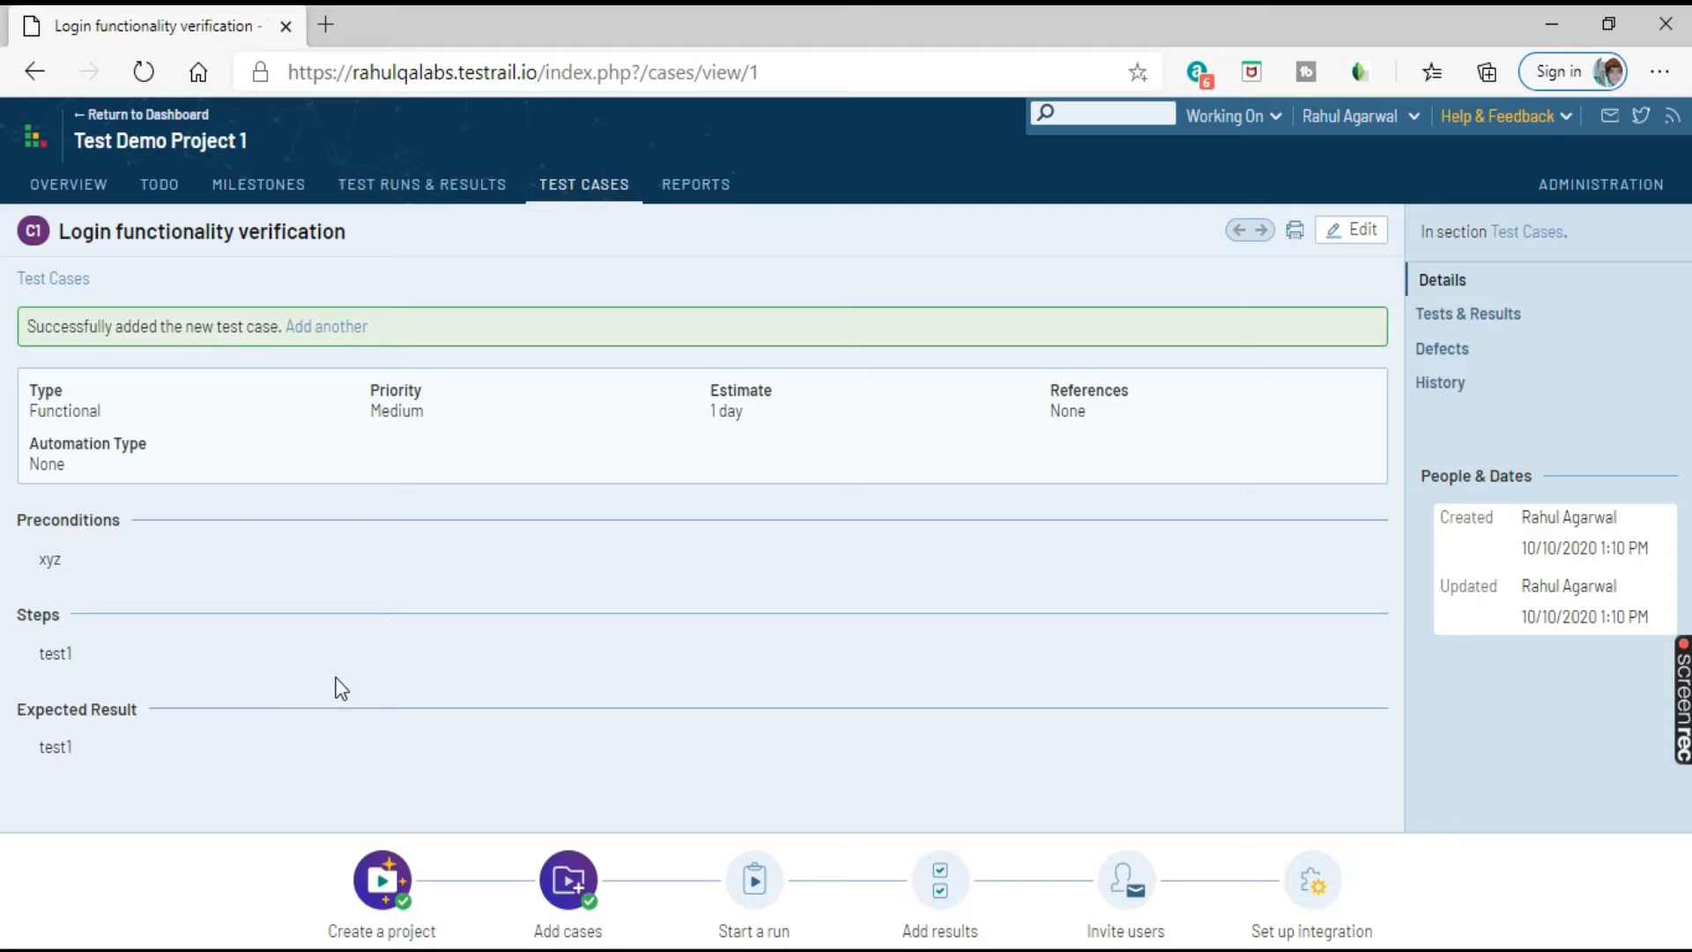
{"action": "left_click_drag", "start_coordinate": [342, 763], "coordinate": [12, 305]}
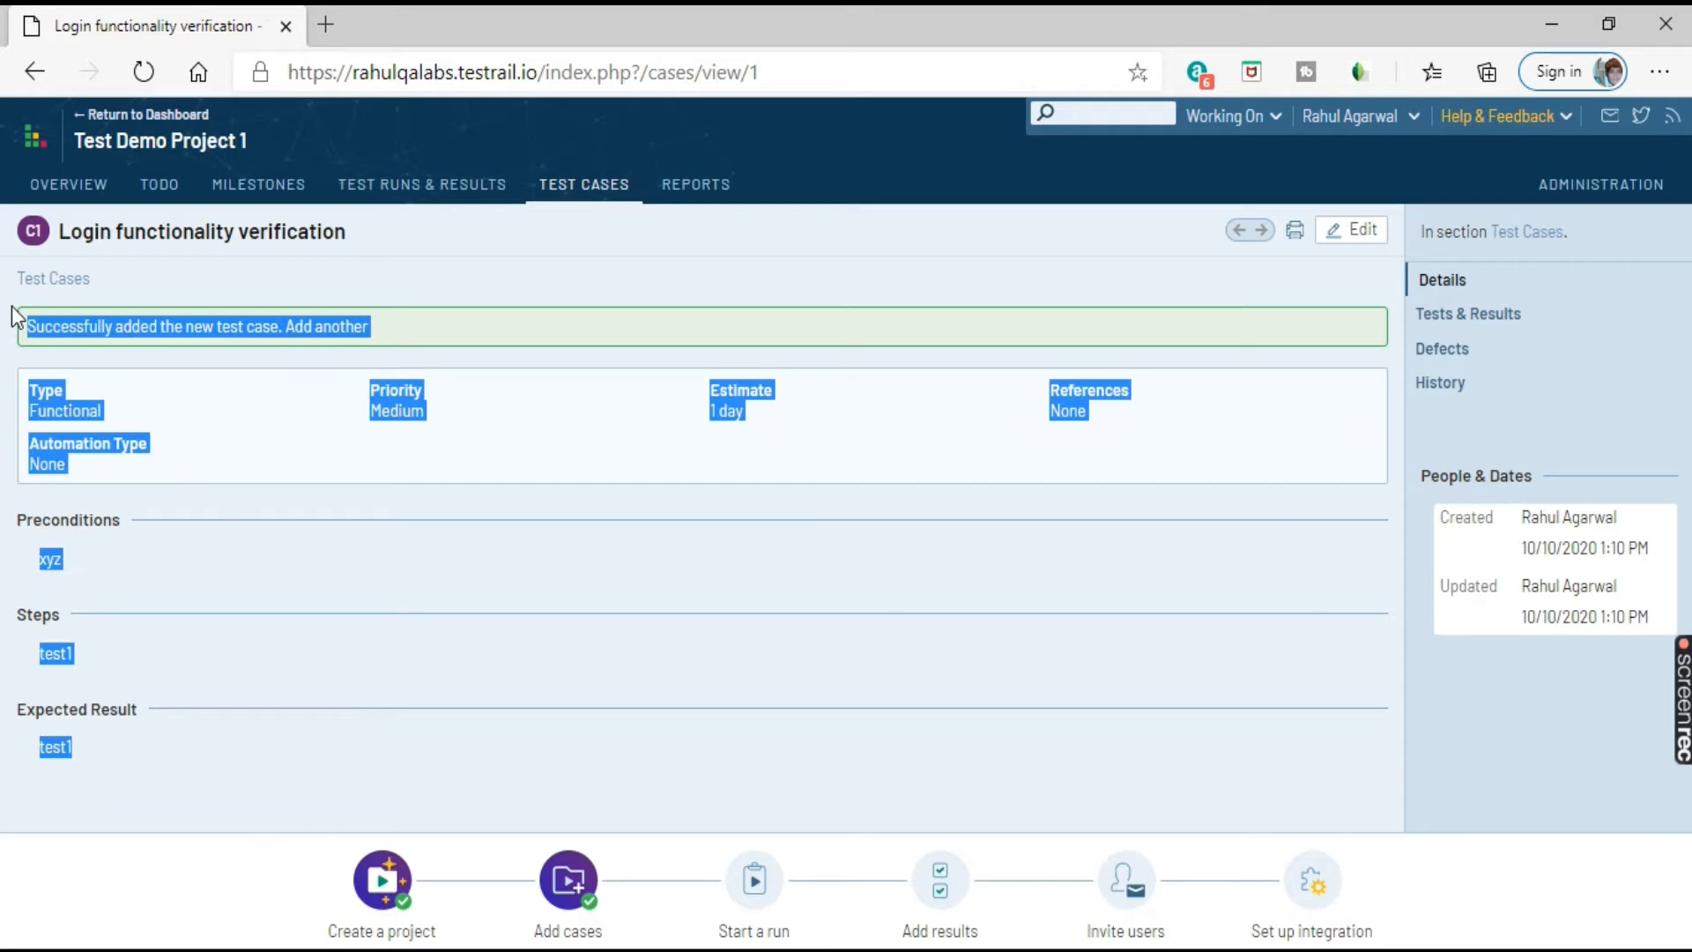
{"action": "left_click", "coordinate": [584, 340]}
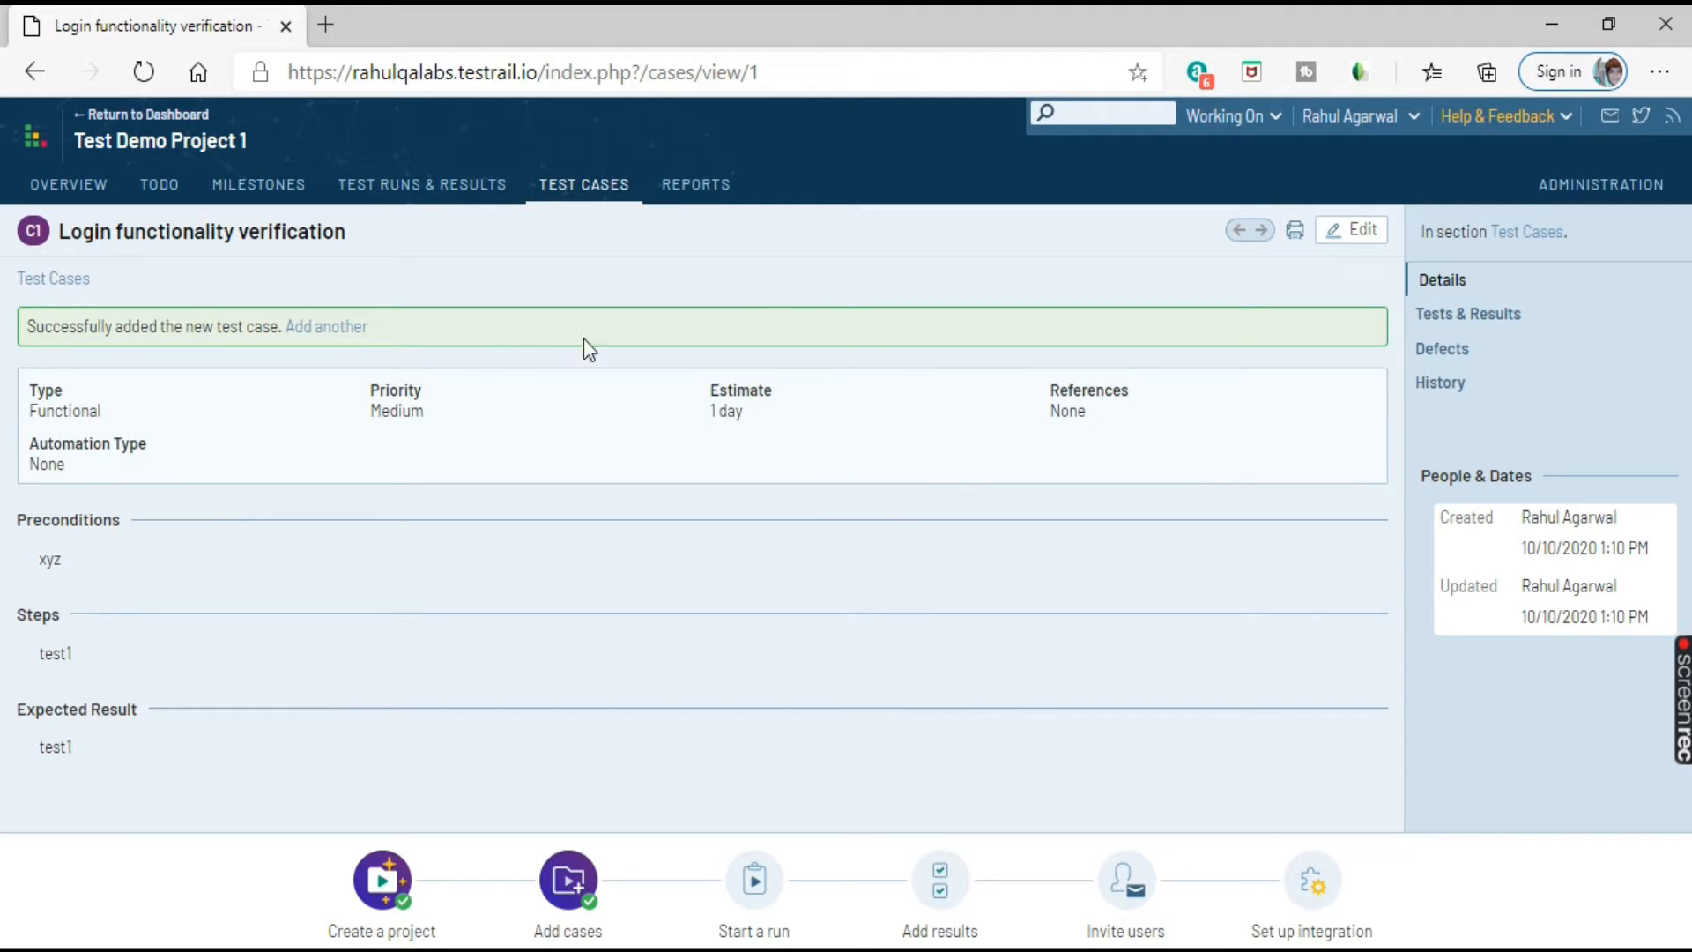
Open a blank form for another test case and examine its fields, file attachment dialog and saving options.
{"action": "left_click", "coordinate": [324, 330]}
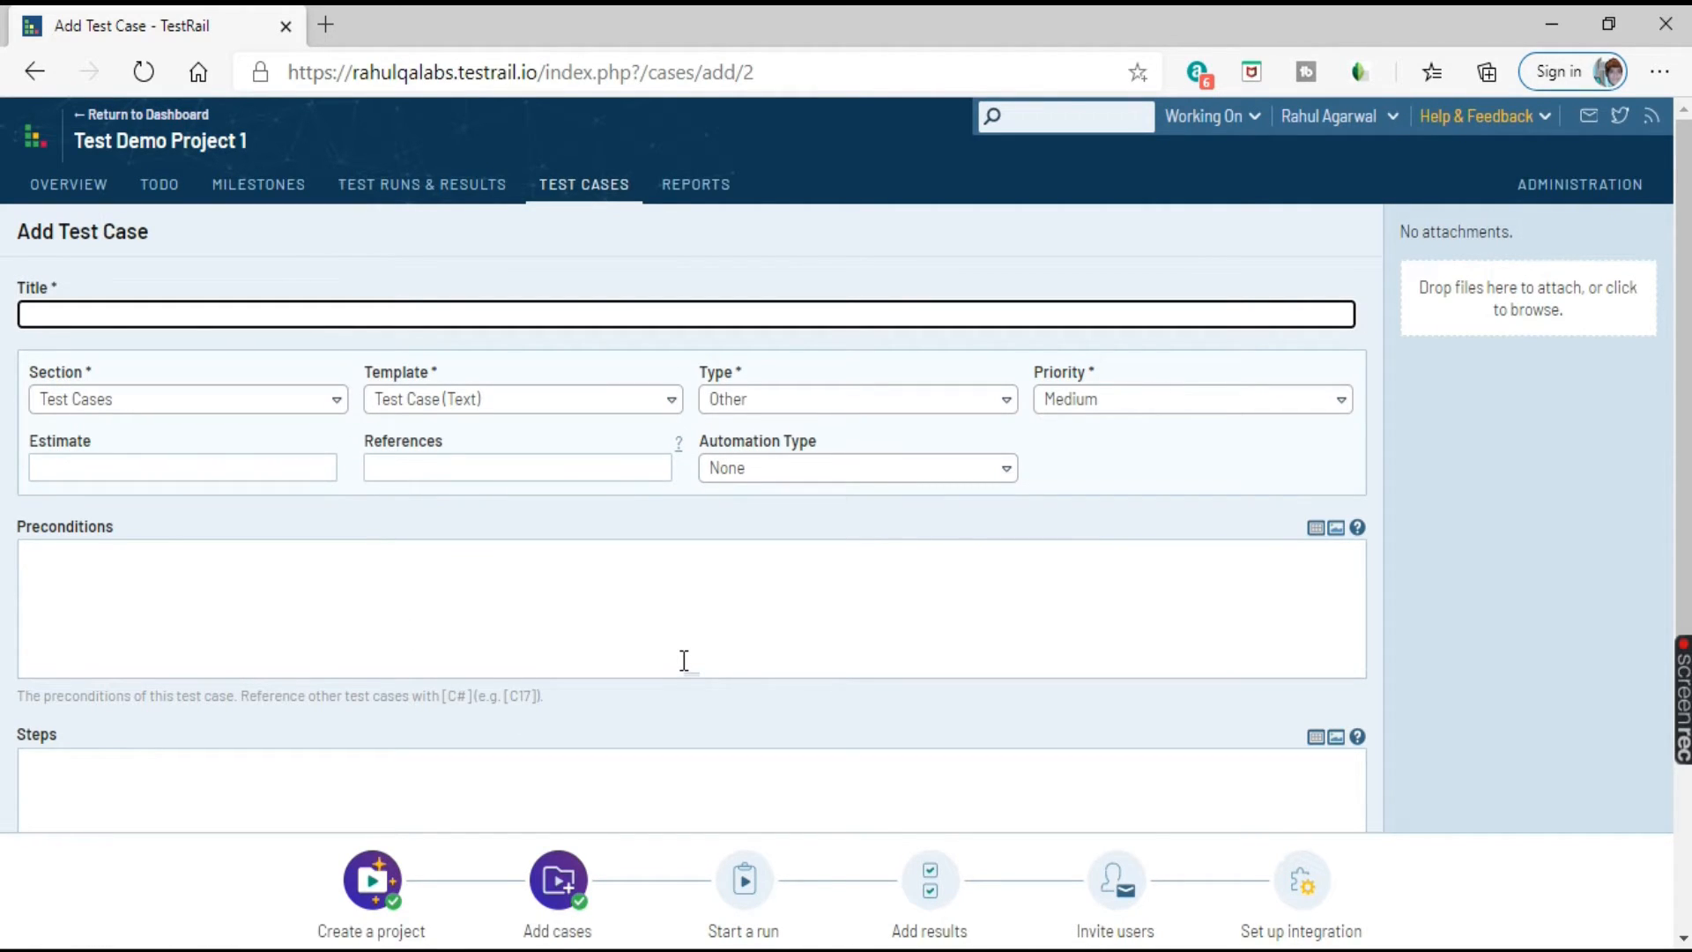
{"action": "scroll", "coordinate": [629, 697], "scroll_direction": "down", "scroll_amount": 2}
{"action": "scroll", "coordinate": [632, 701], "scroll_direction": "down", "scroll_amount": 3}
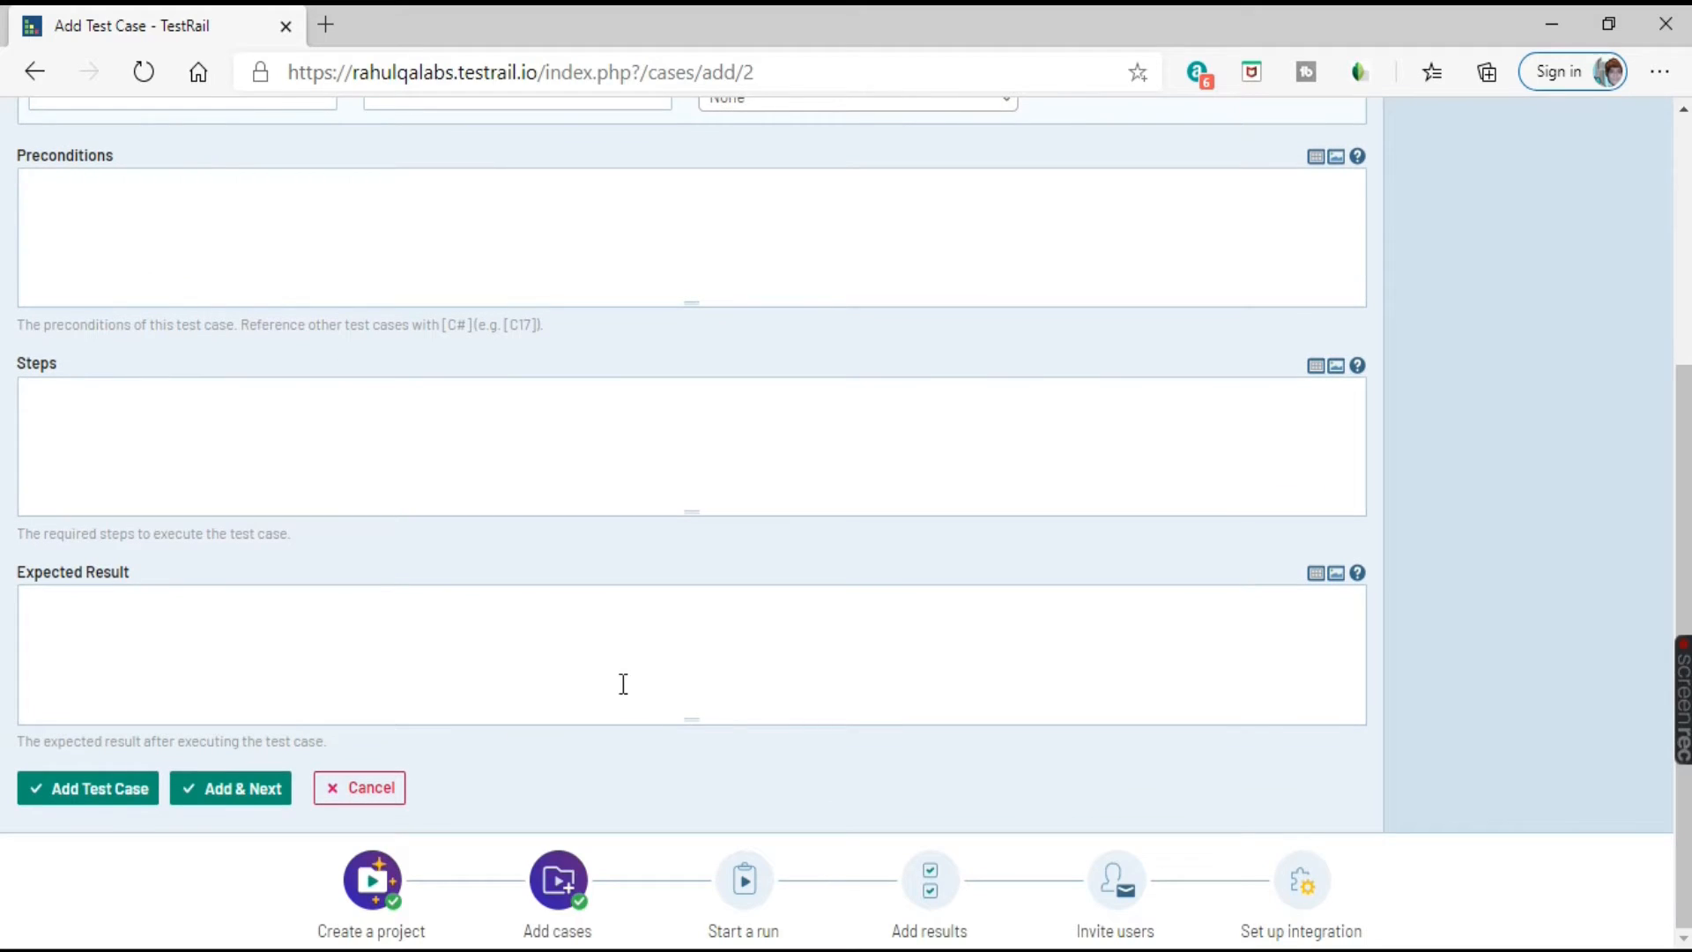
{"action": "scroll", "coordinate": [616, 710], "scroll_direction": "up", "scroll_amount": 5}
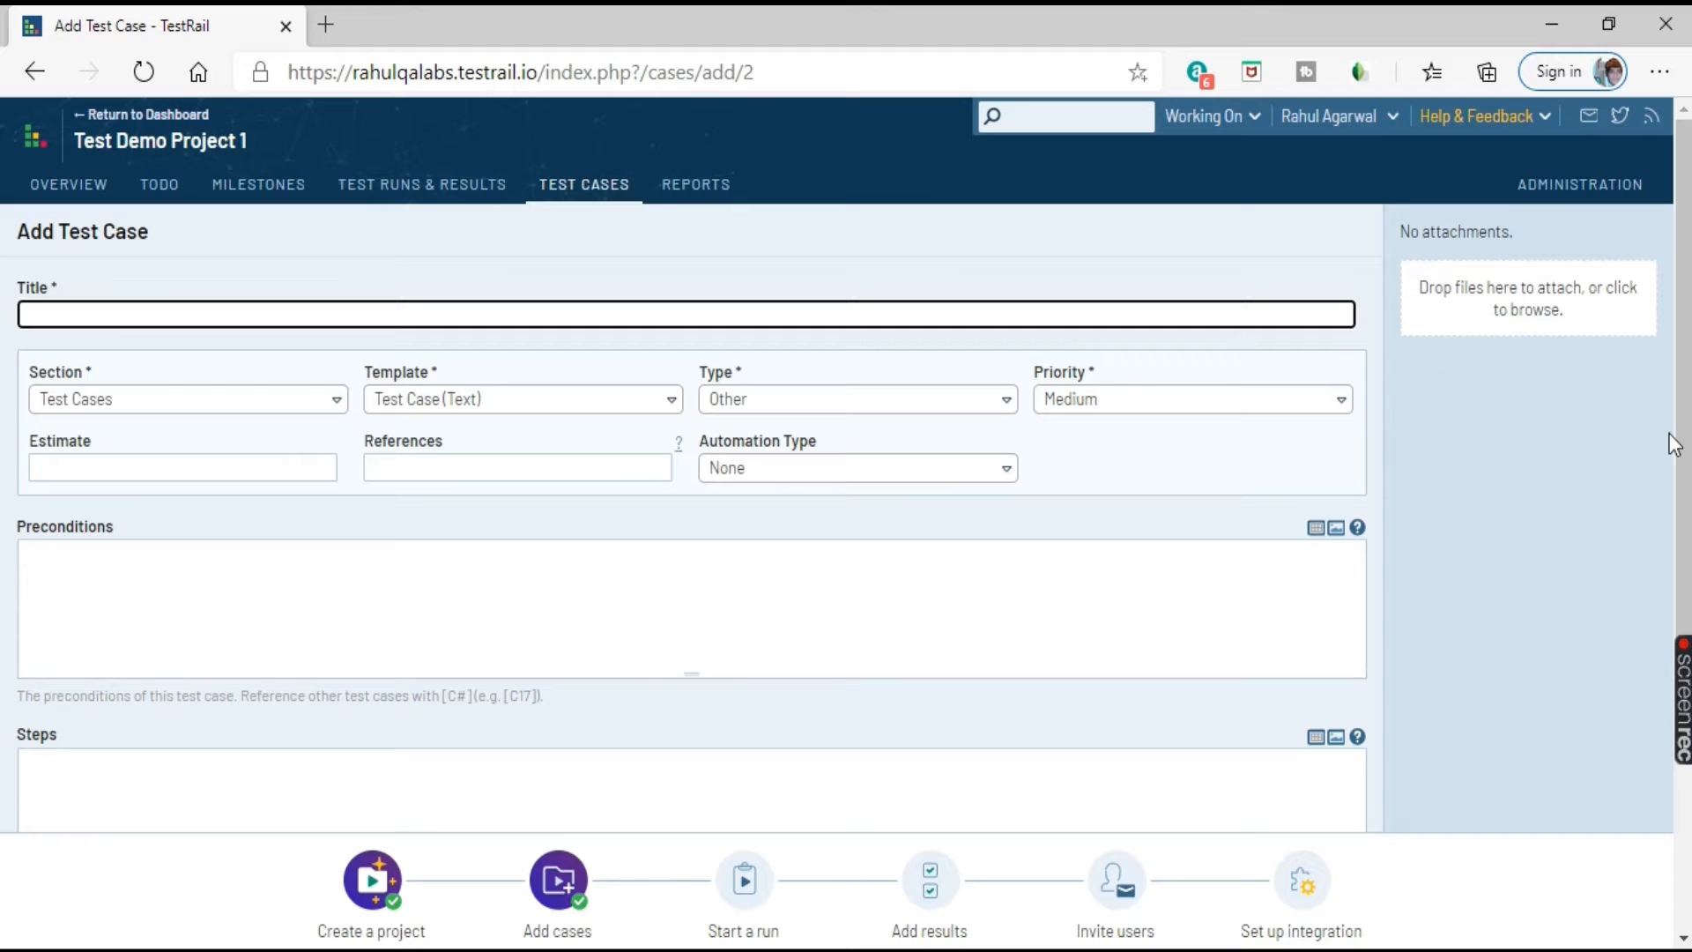
{"action": "left_click", "coordinate": [1457, 290]}
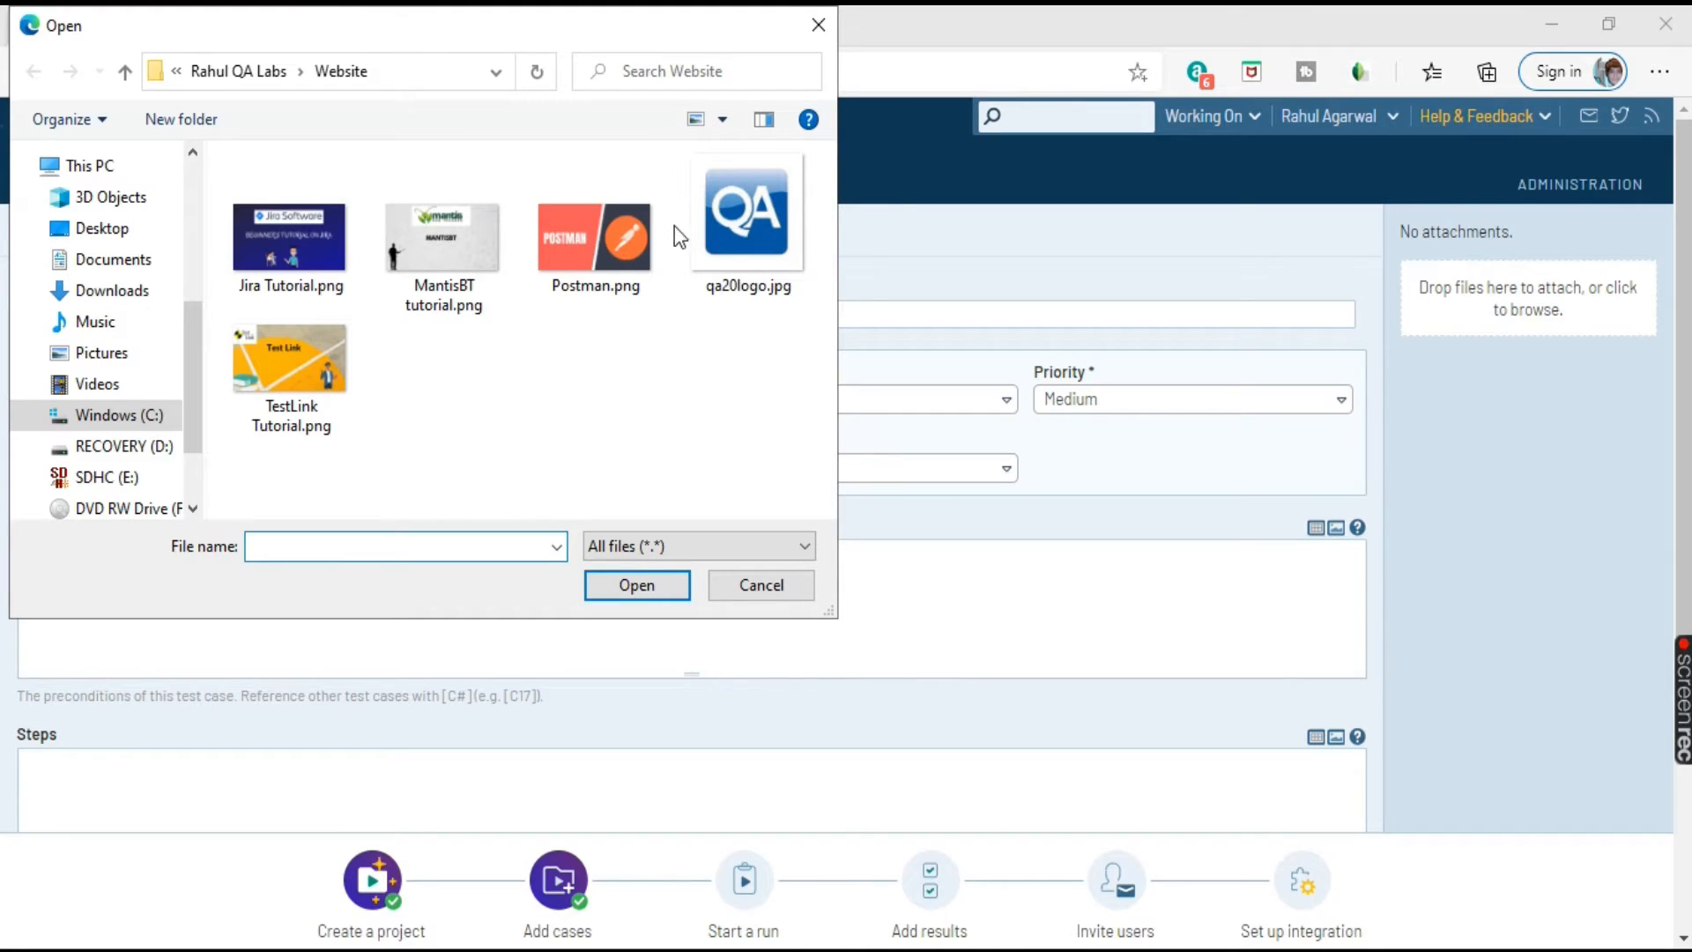
{"action": "left_click", "coordinate": [769, 592]}
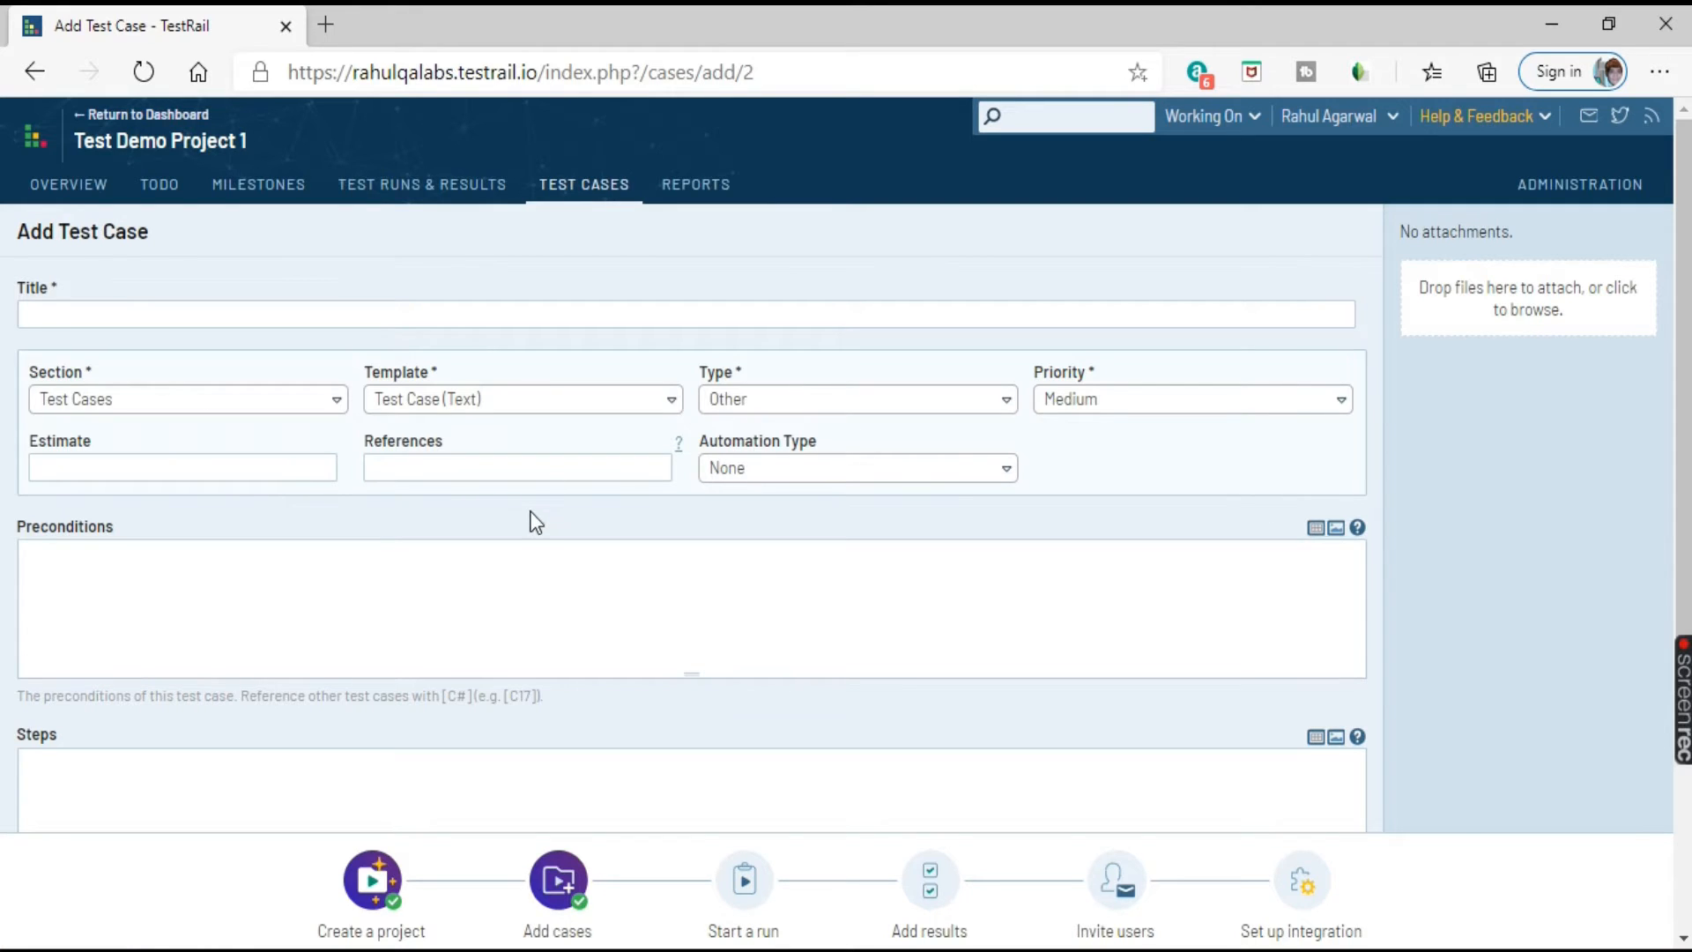
{"action": "scroll", "coordinate": [461, 605], "scroll_direction": "down", "scroll_amount": 4}
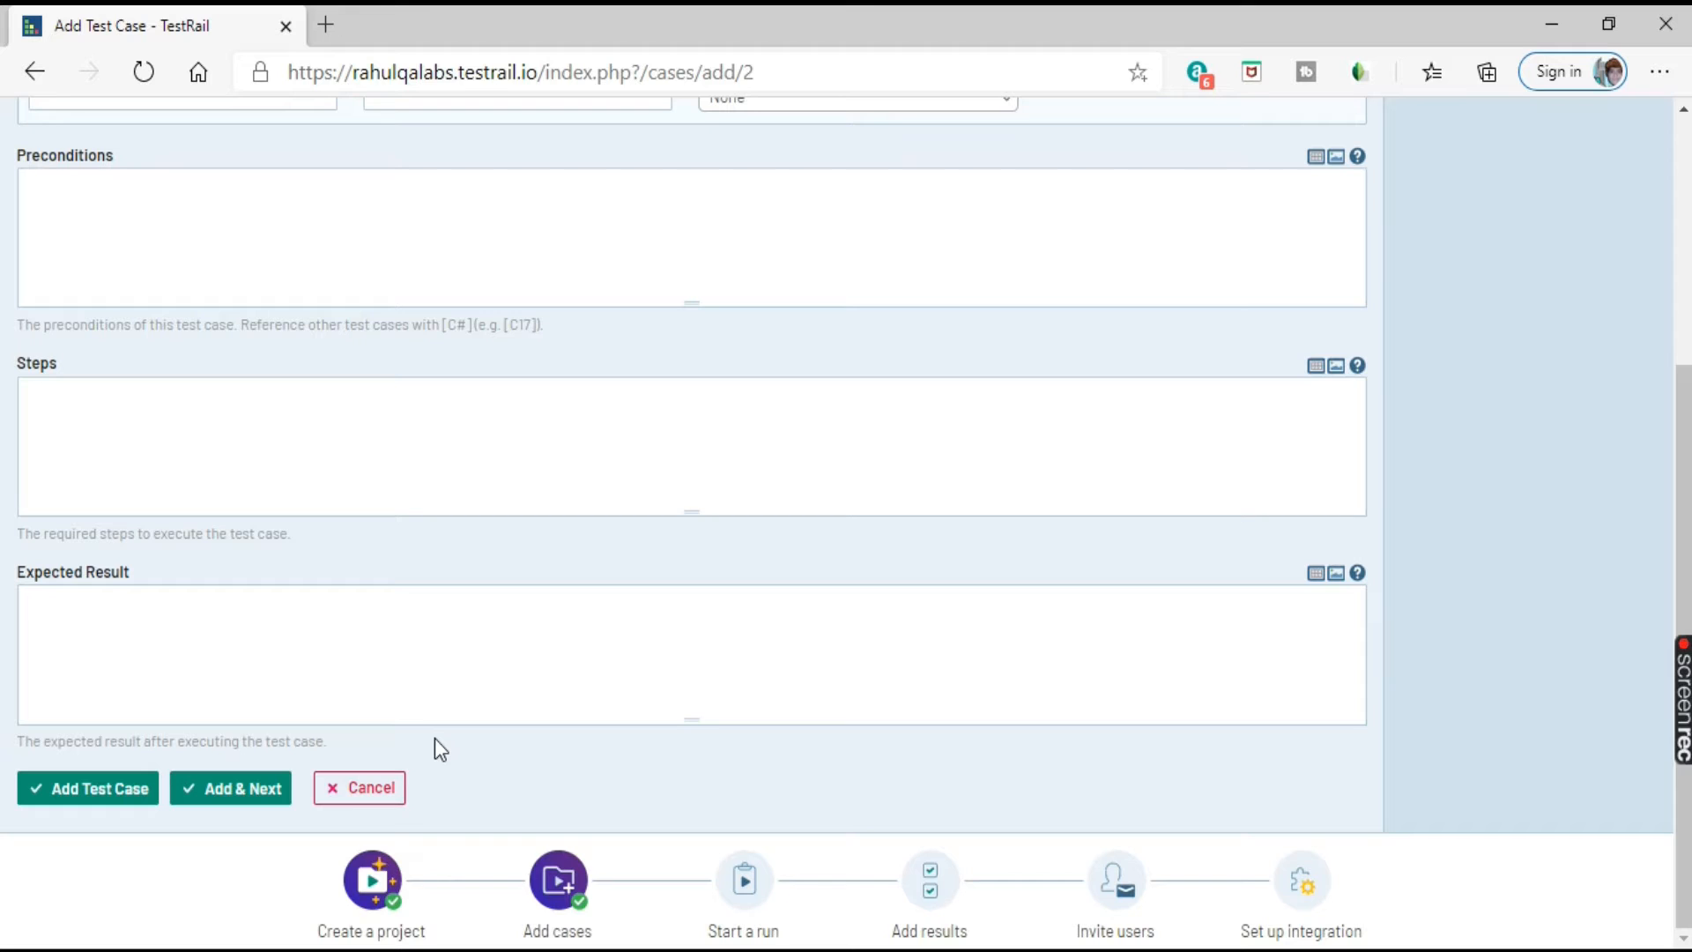
{"action": "scroll", "coordinate": [444, 762], "scroll_direction": "up", "scroll_amount": 4}
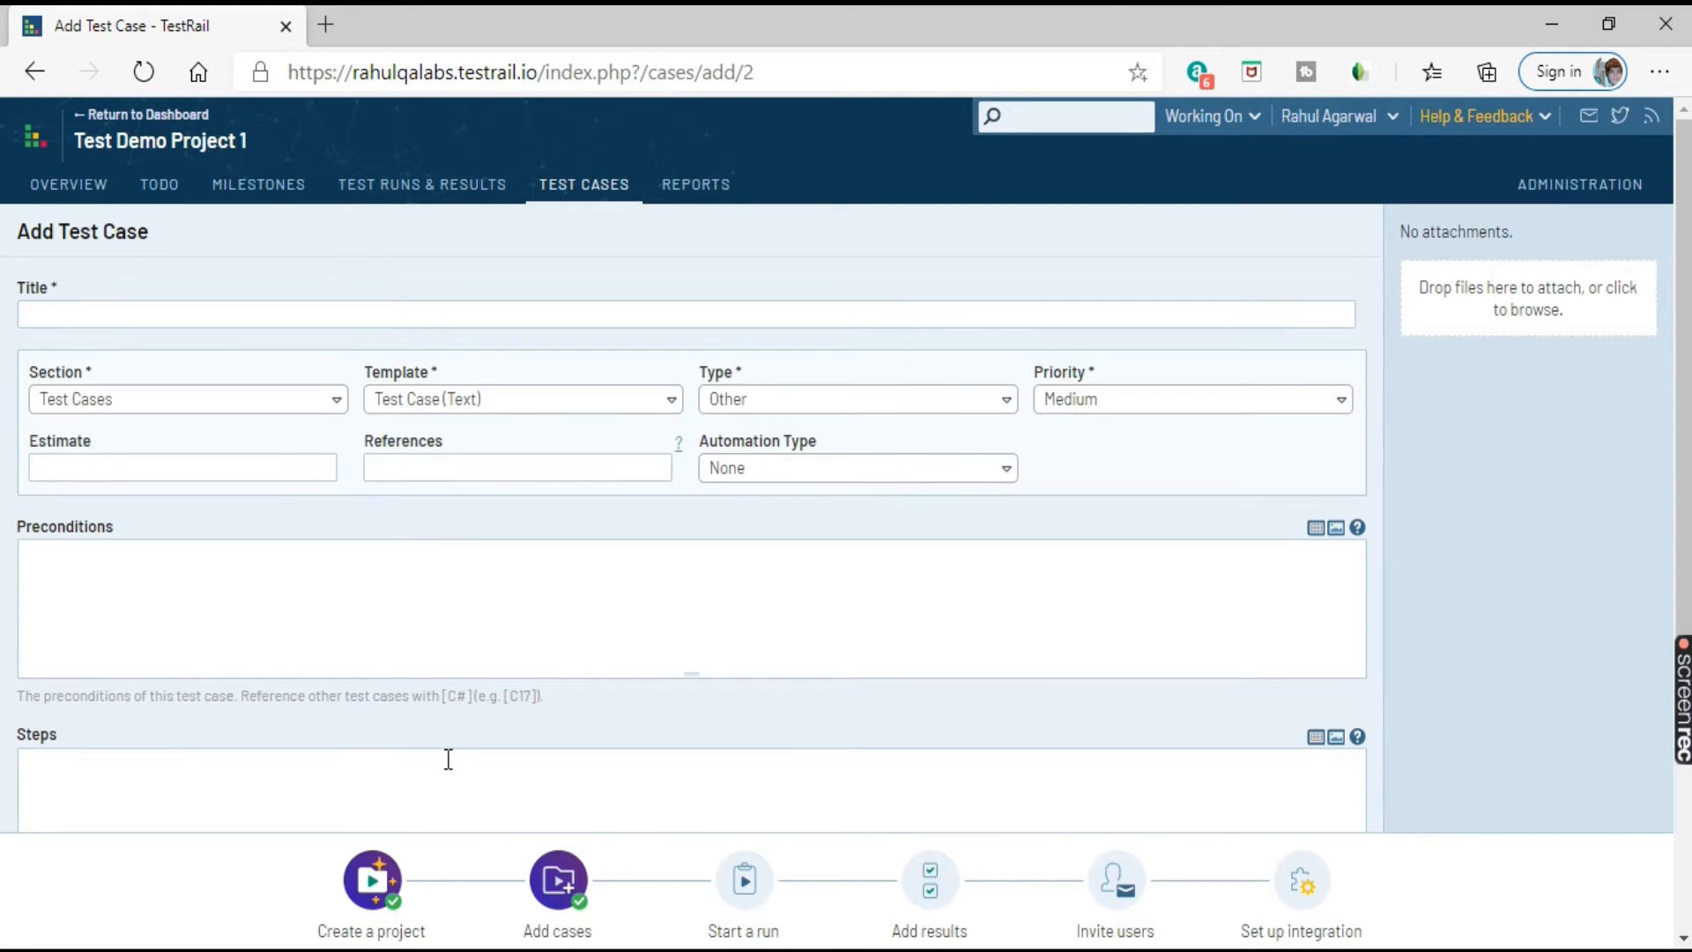
{"action": "scroll", "coordinate": [448, 602], "scroll_direction": "down", "scroll_amount": 4}
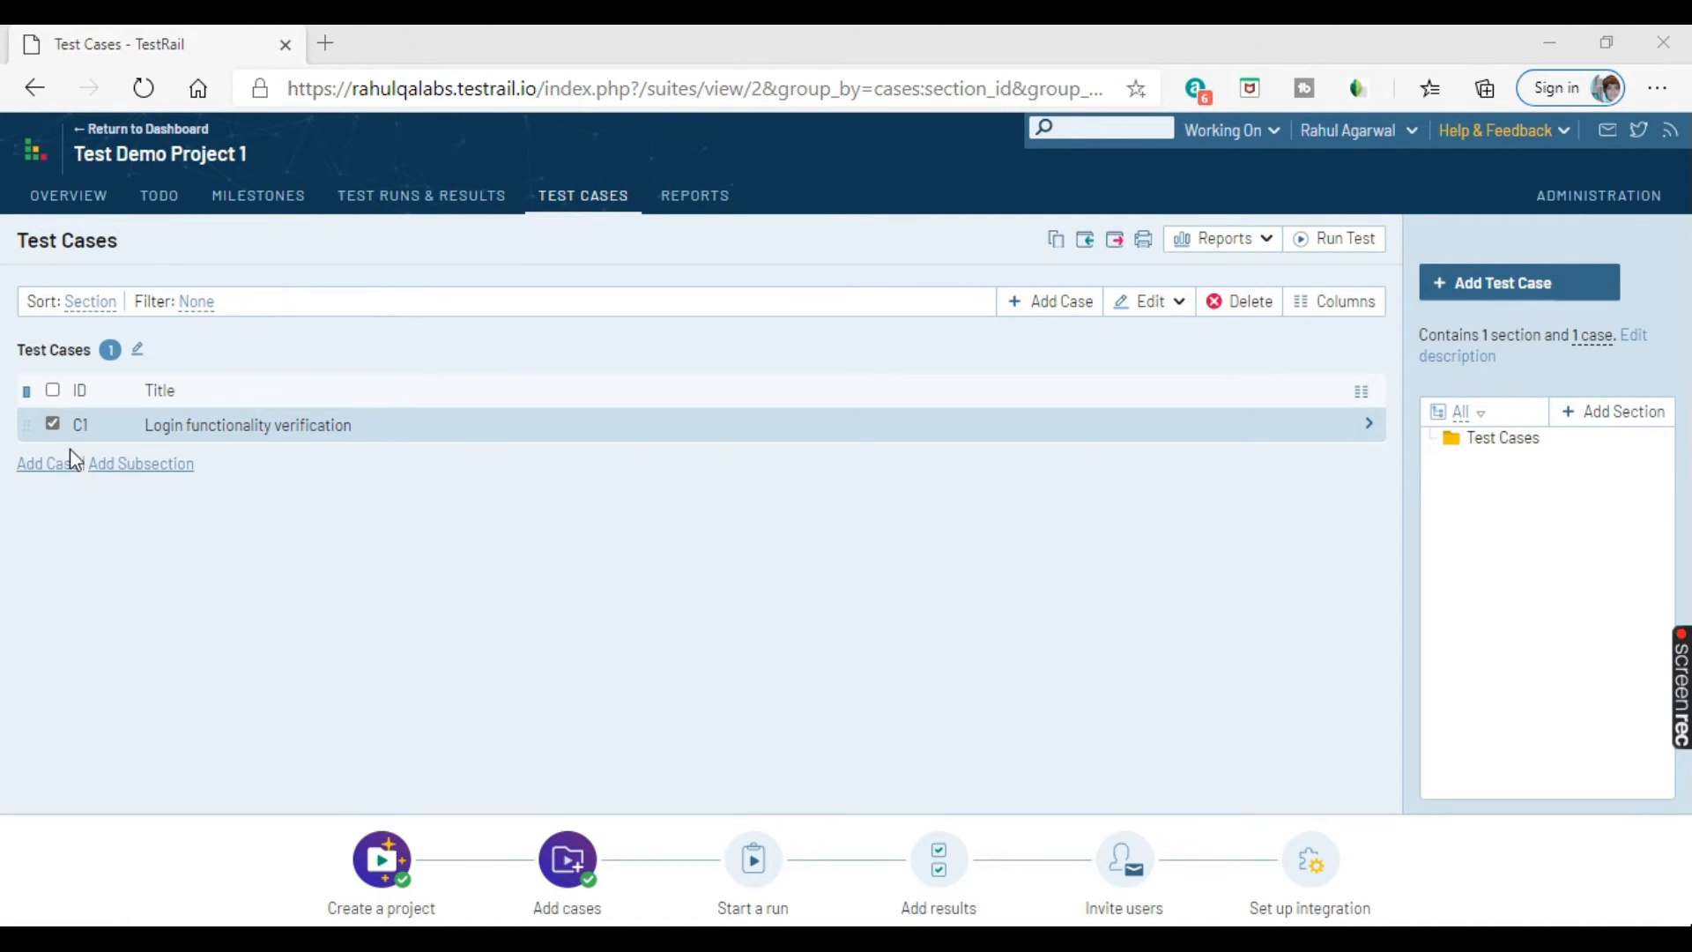
Edit the Test Cases section and change its name to Login Related Test Cases.
{"action": "mouse_move", "coordinate": [32, 359]}
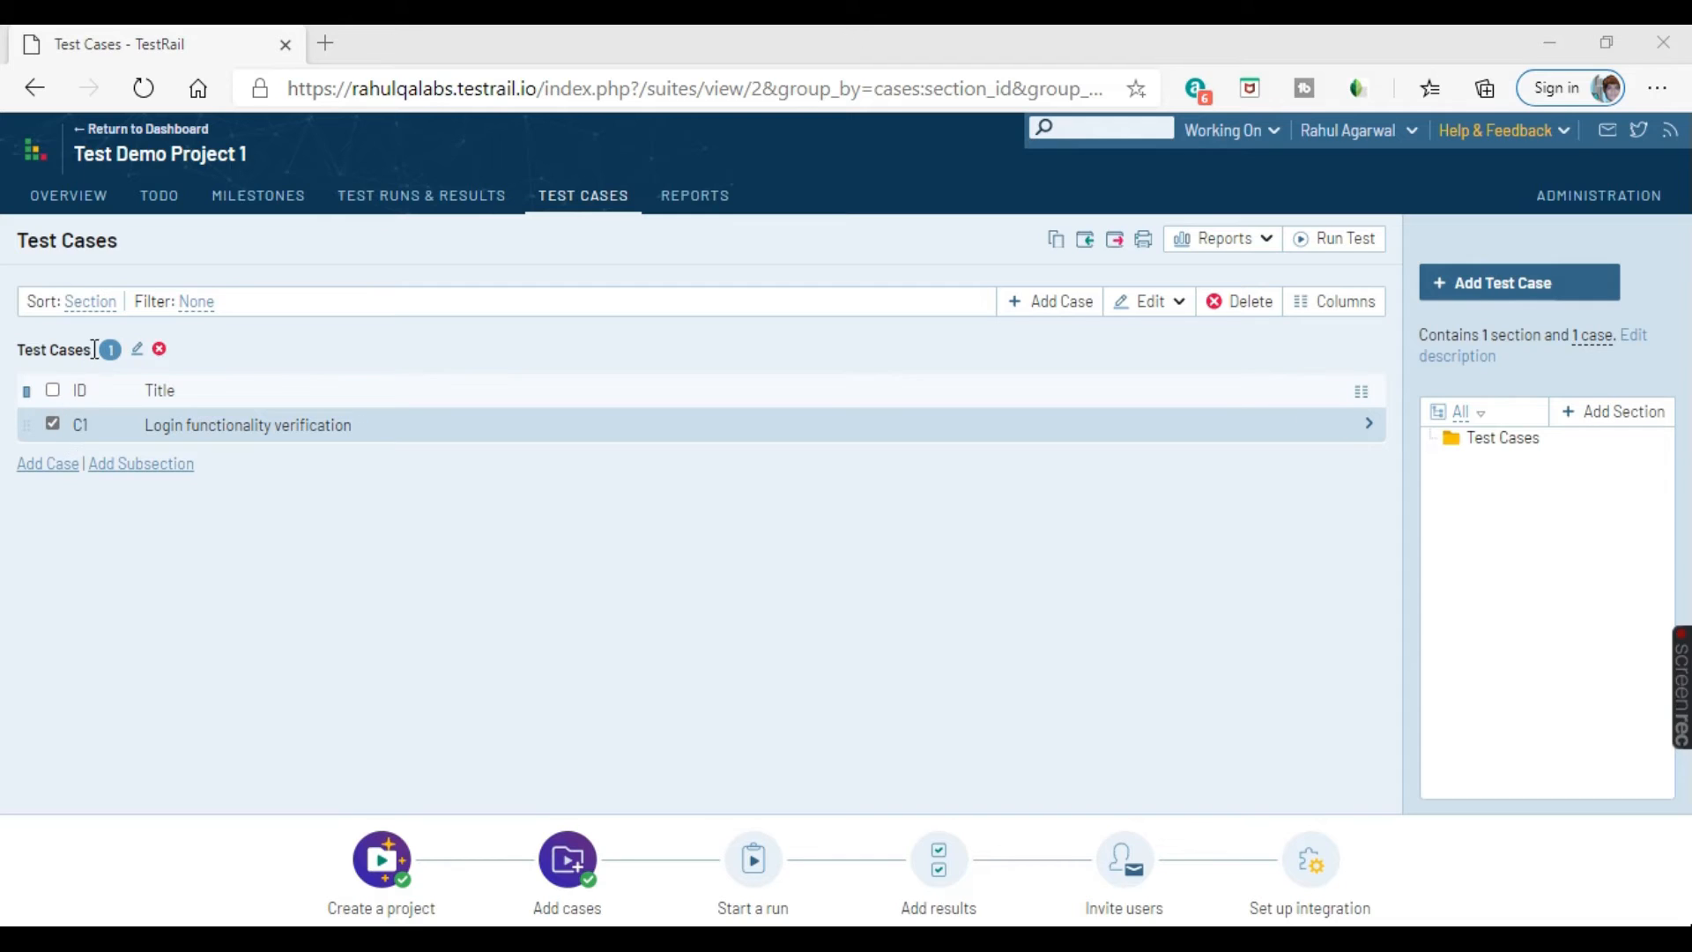
{"action": "triple_click", "coordinate": [32, 358]}
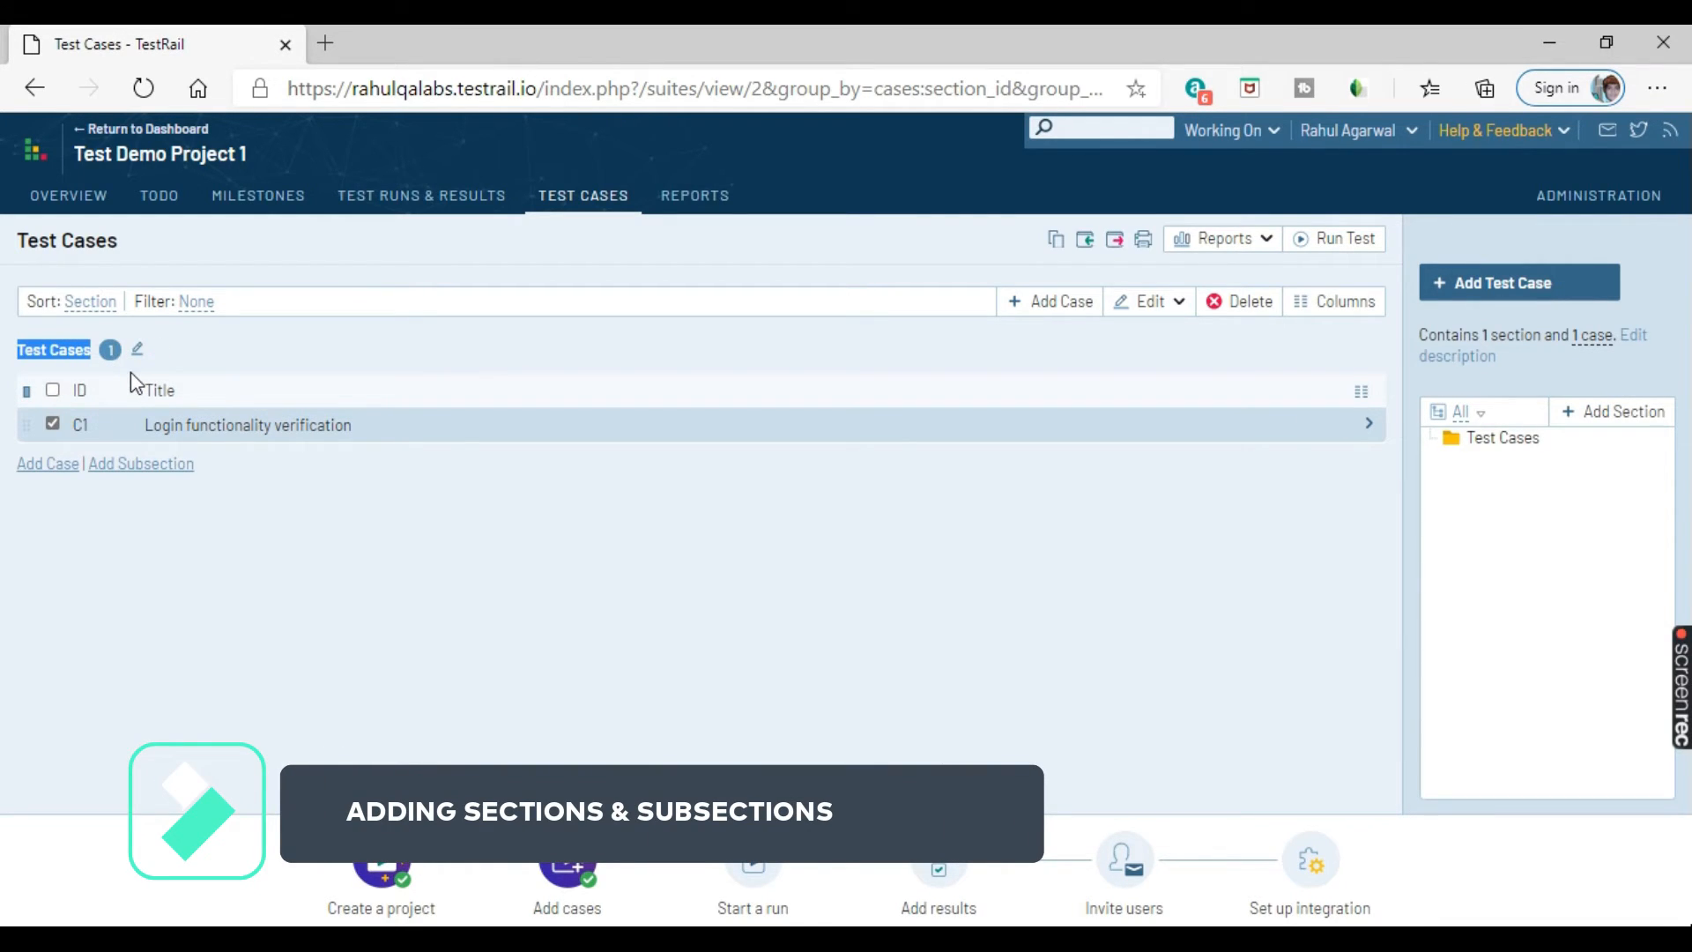
{"action": "mouse_move", "coordinate": [139, 355]}
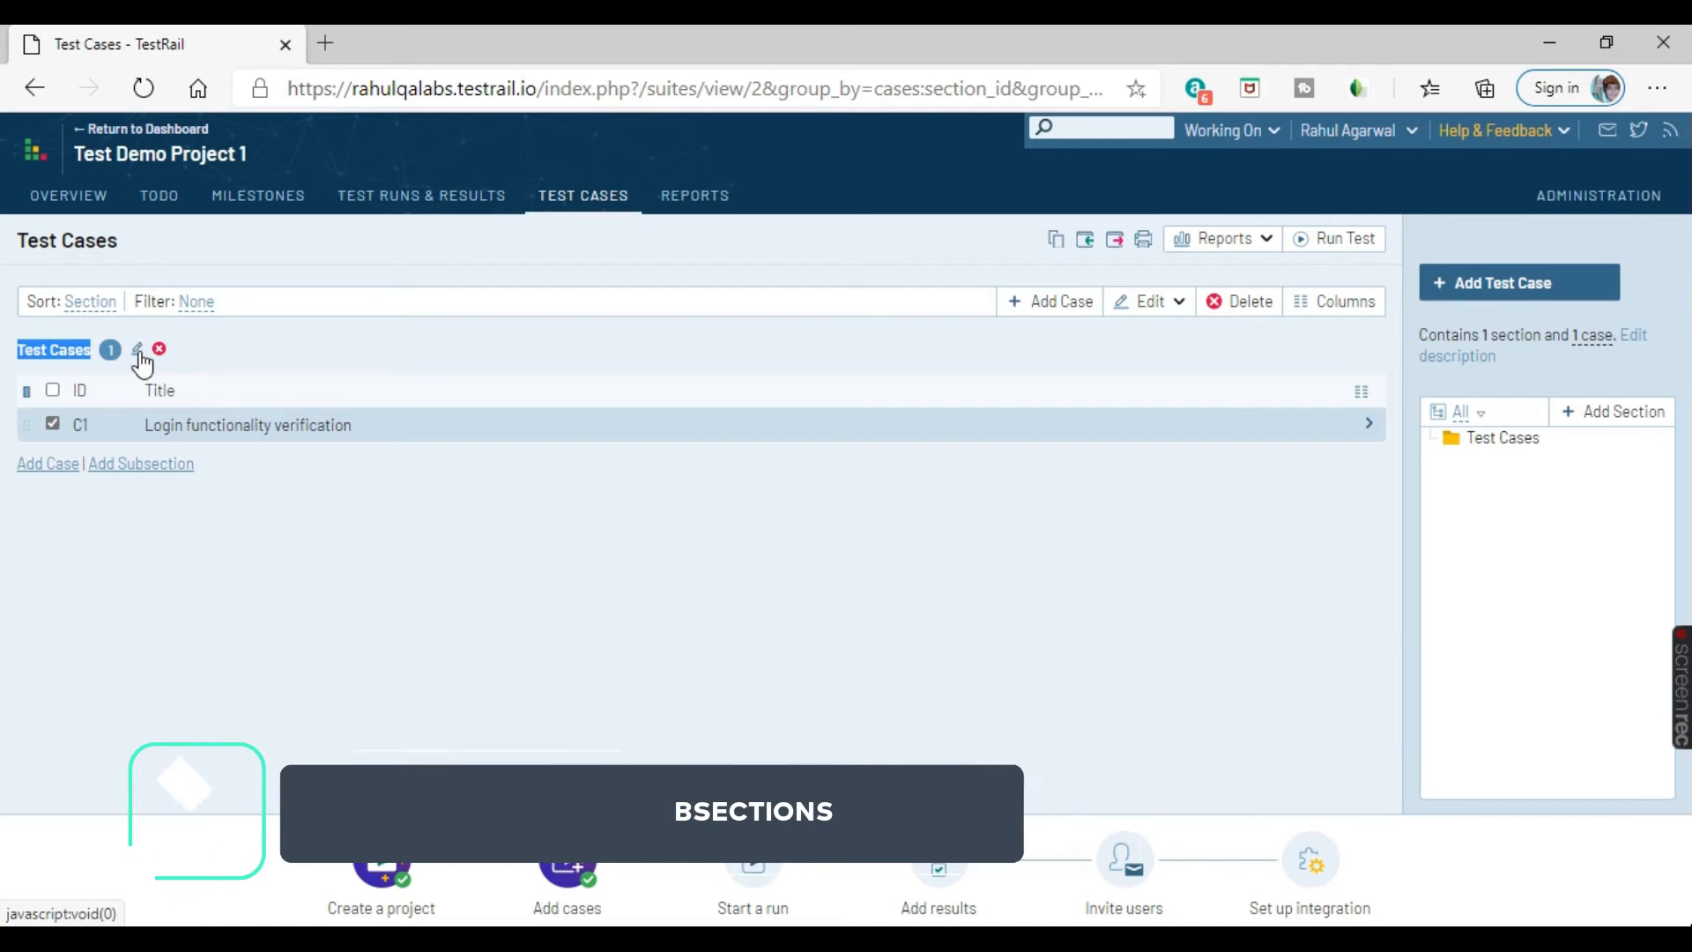
{"action": "left_click", "coordinate": [138, 351]}
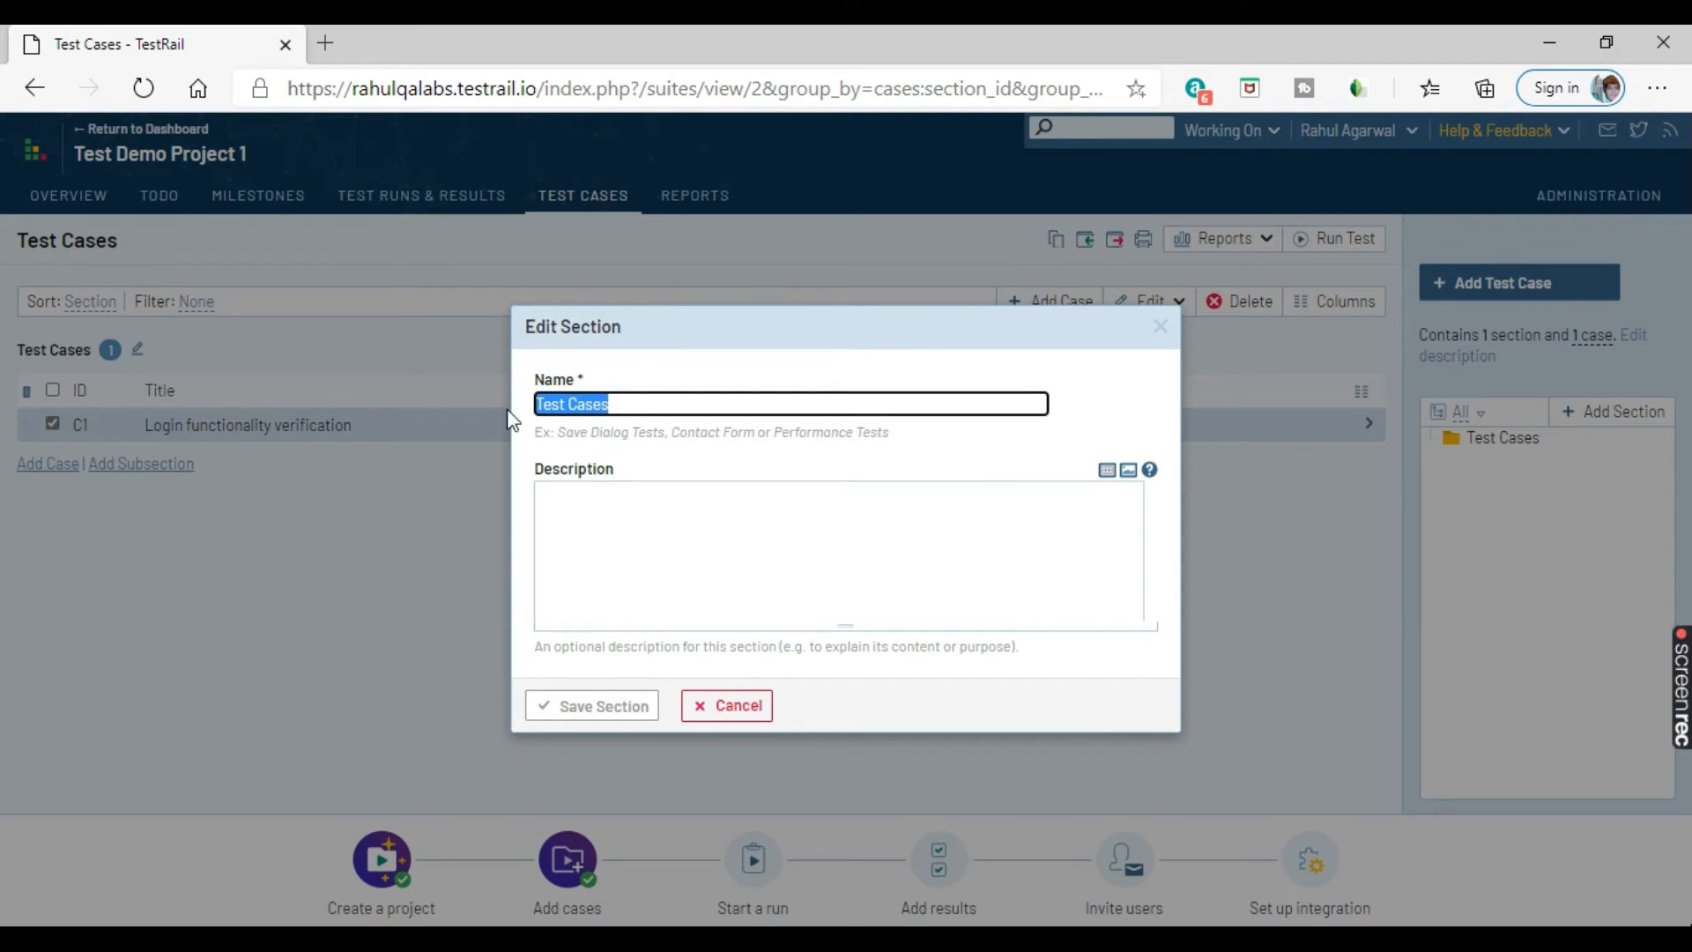
{"action": "left_click", "coordinate": [631, 404]}
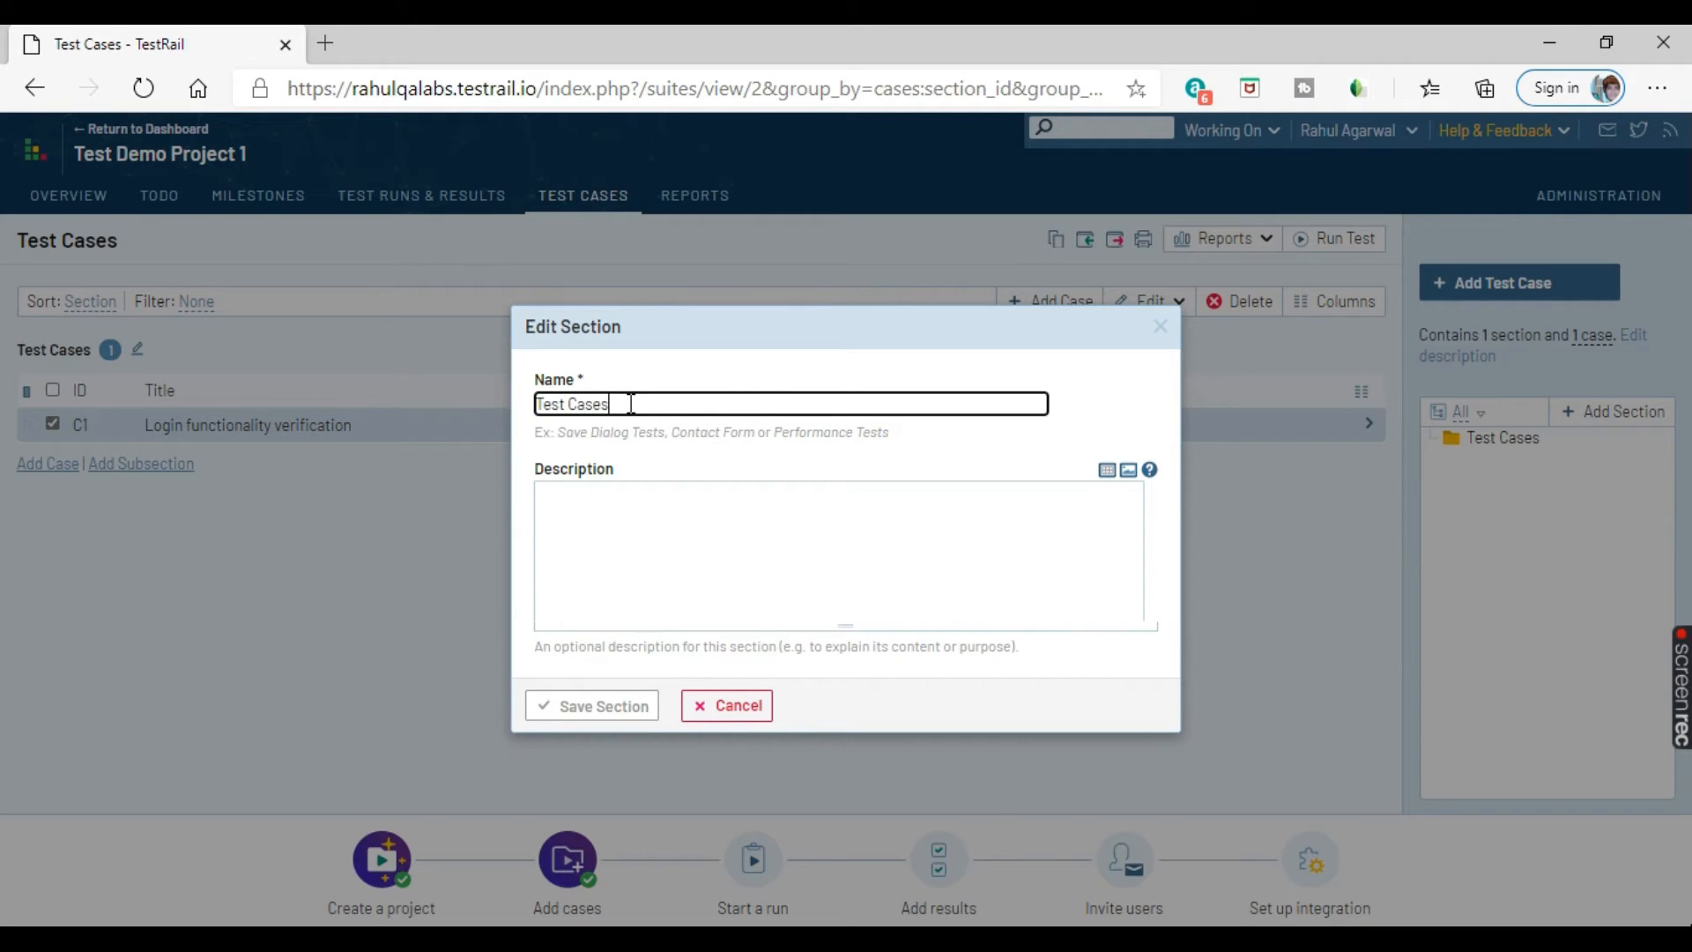
{"action": "left_click_drag", "start_coordinate": [573, 388], "coordinate": [521, 375]}
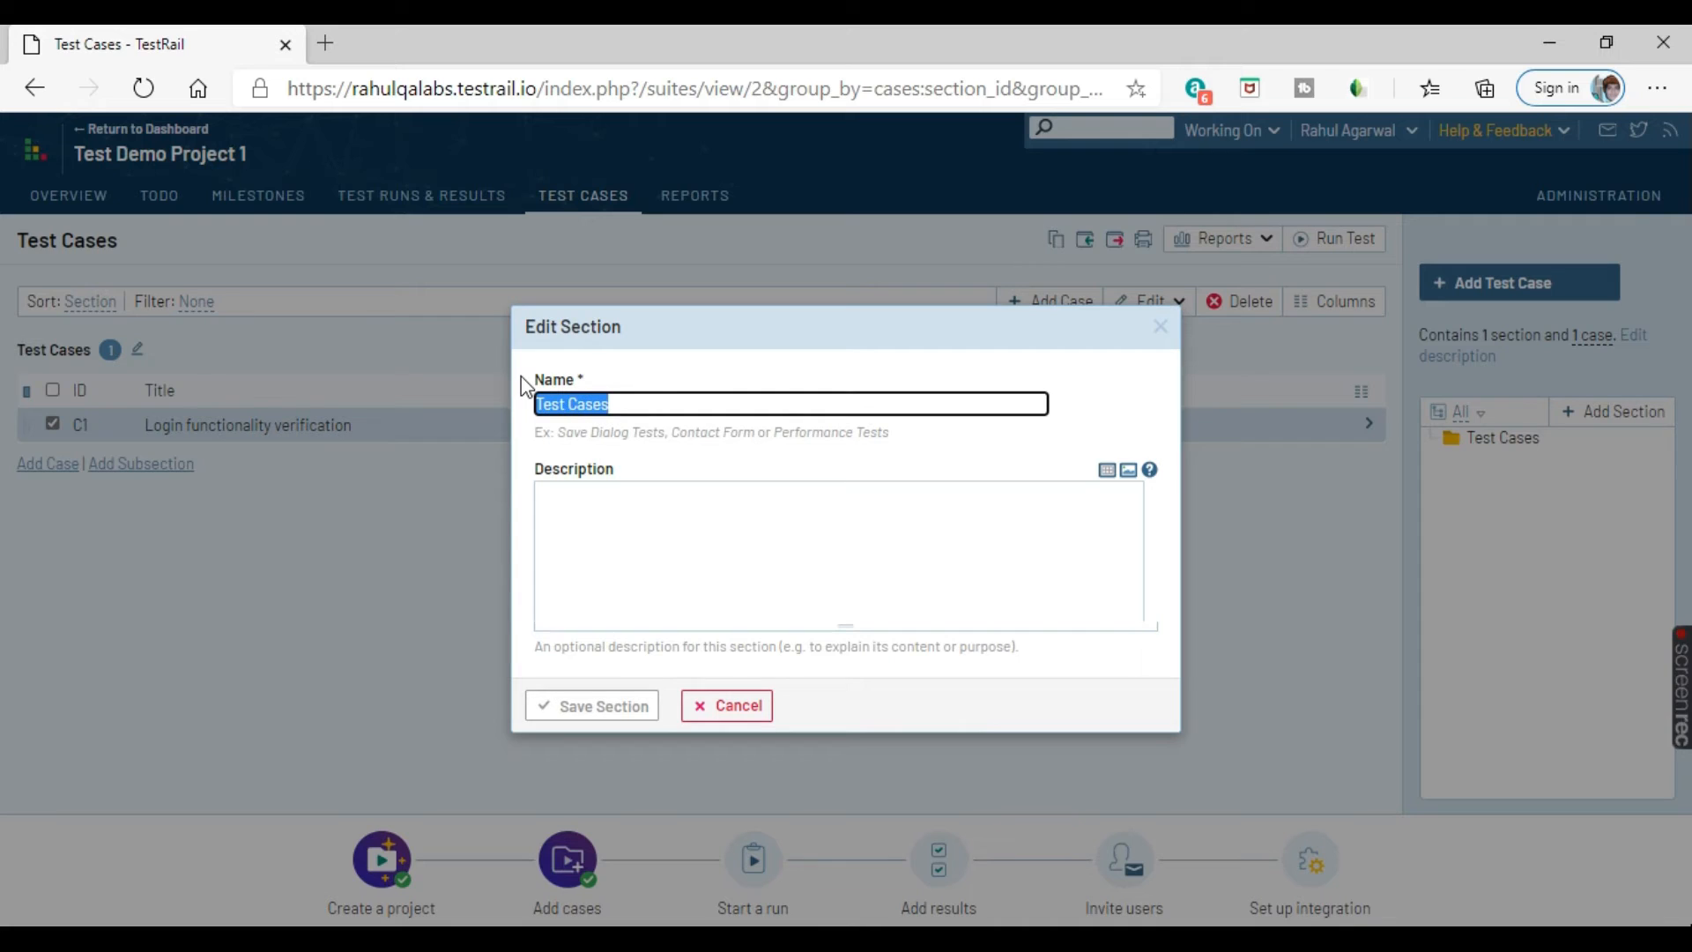
{"action": "type", "text": "Login R"}
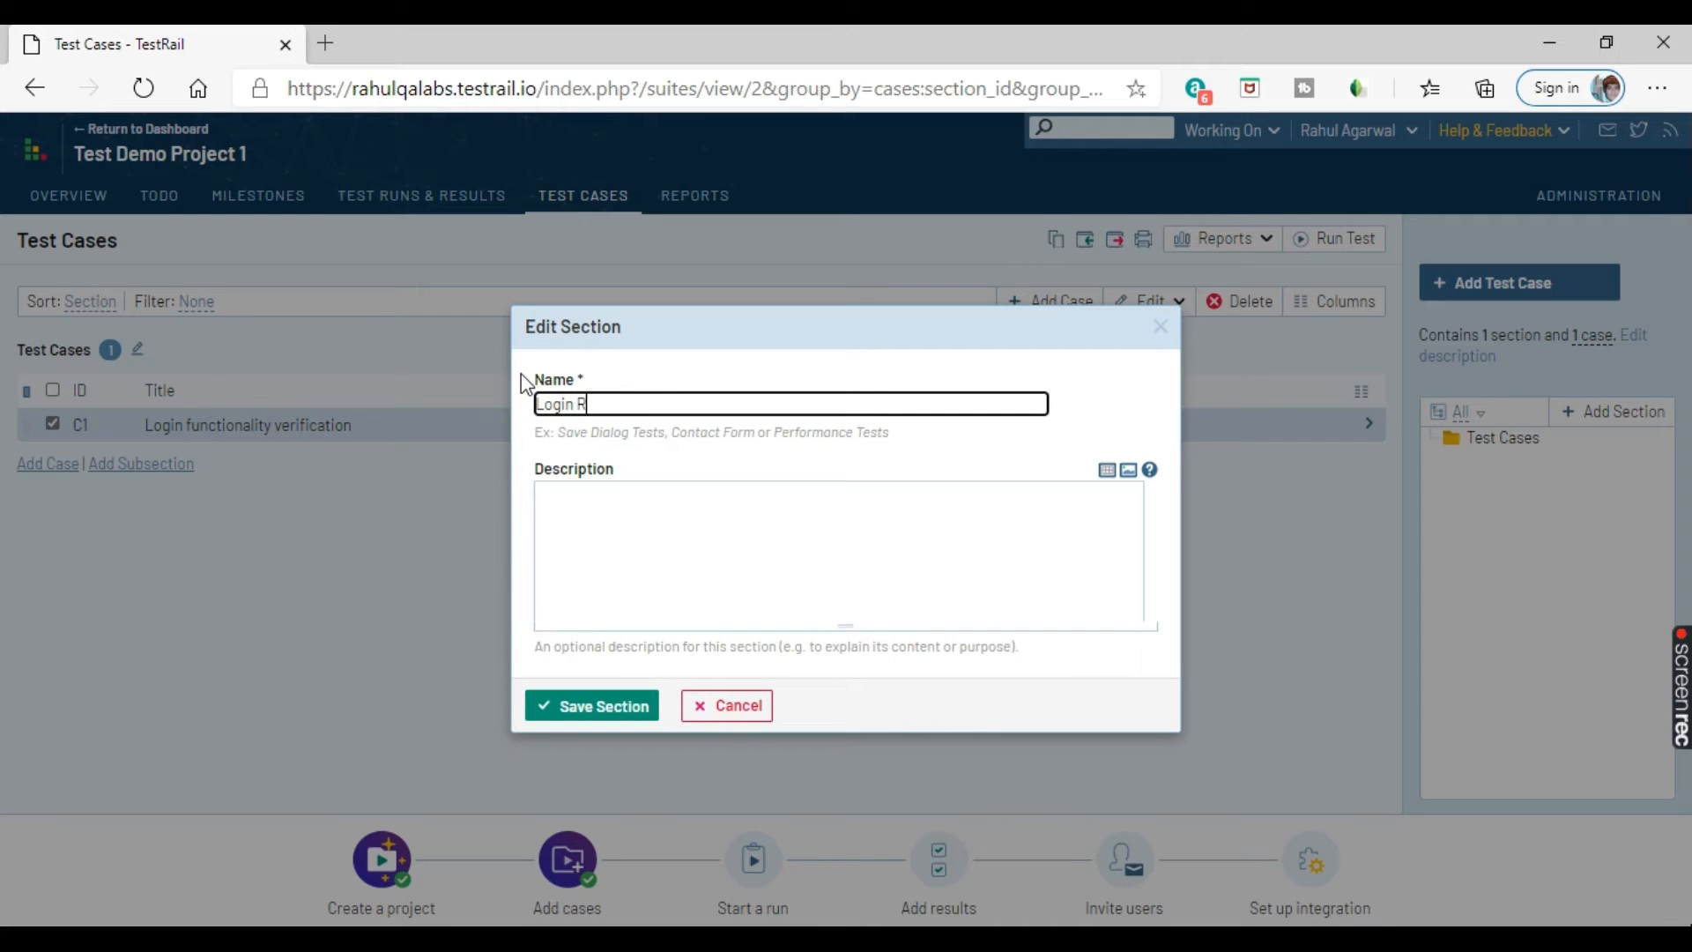
{"action": "type", "text": "elated Test Cases"}
Give the section the description "TC related to login functionality" and save the section.
{"action": "left_click", "coordinate": [672, 555]}
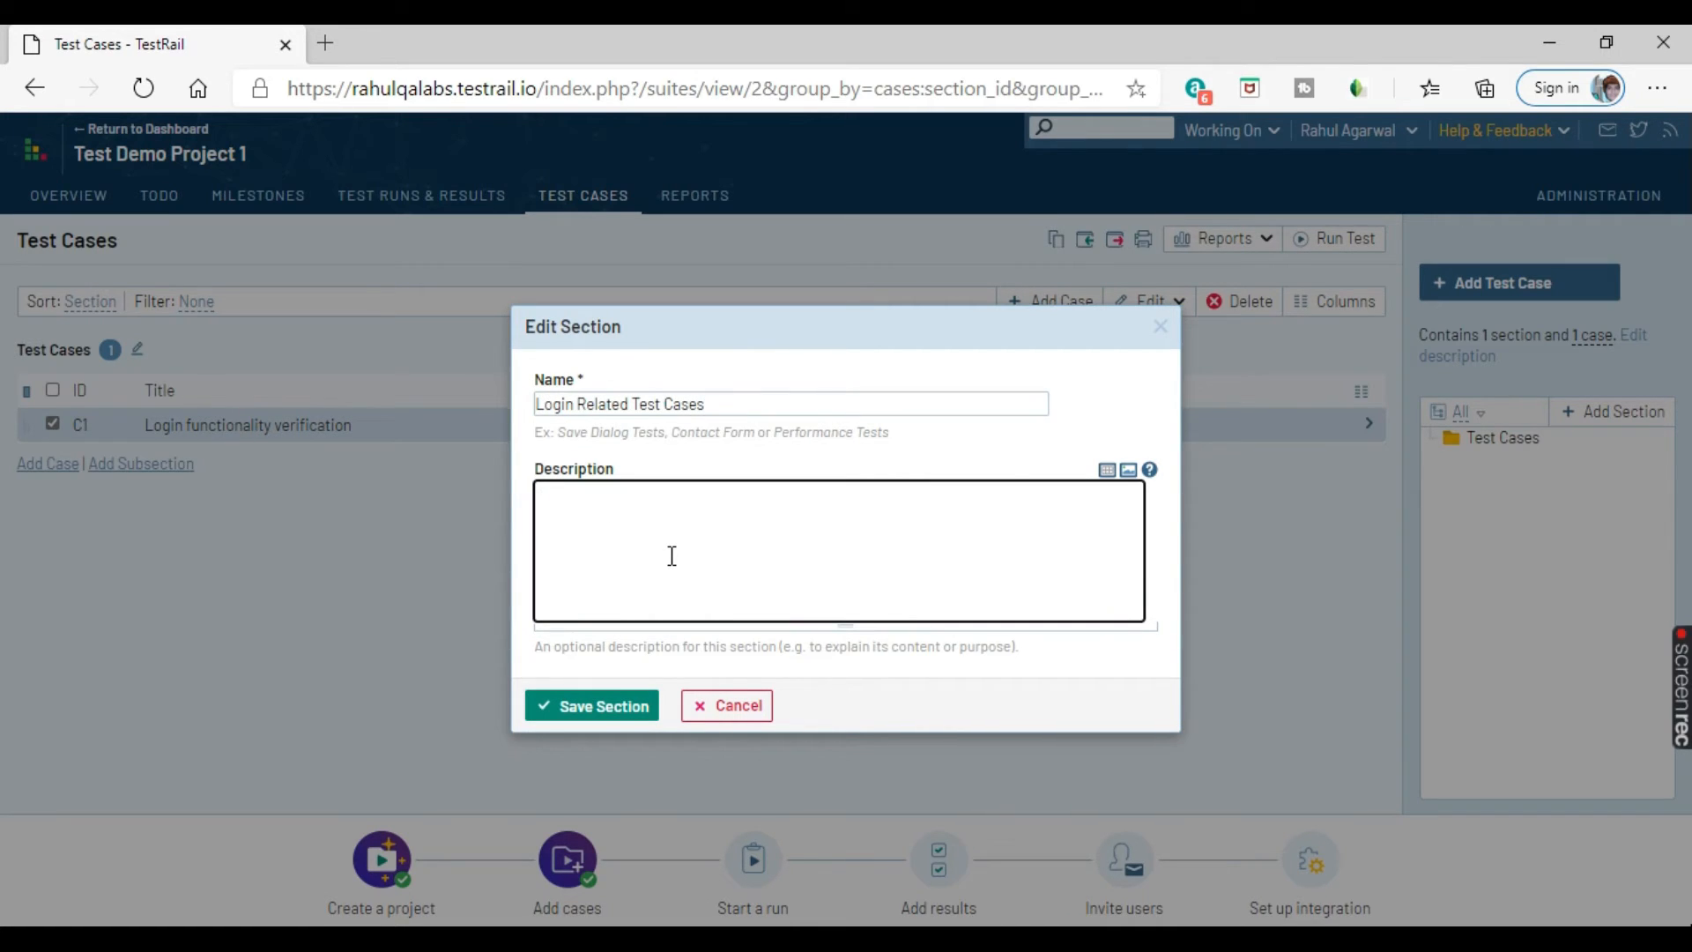
{"action": "type", "text": "TC related to lo"}
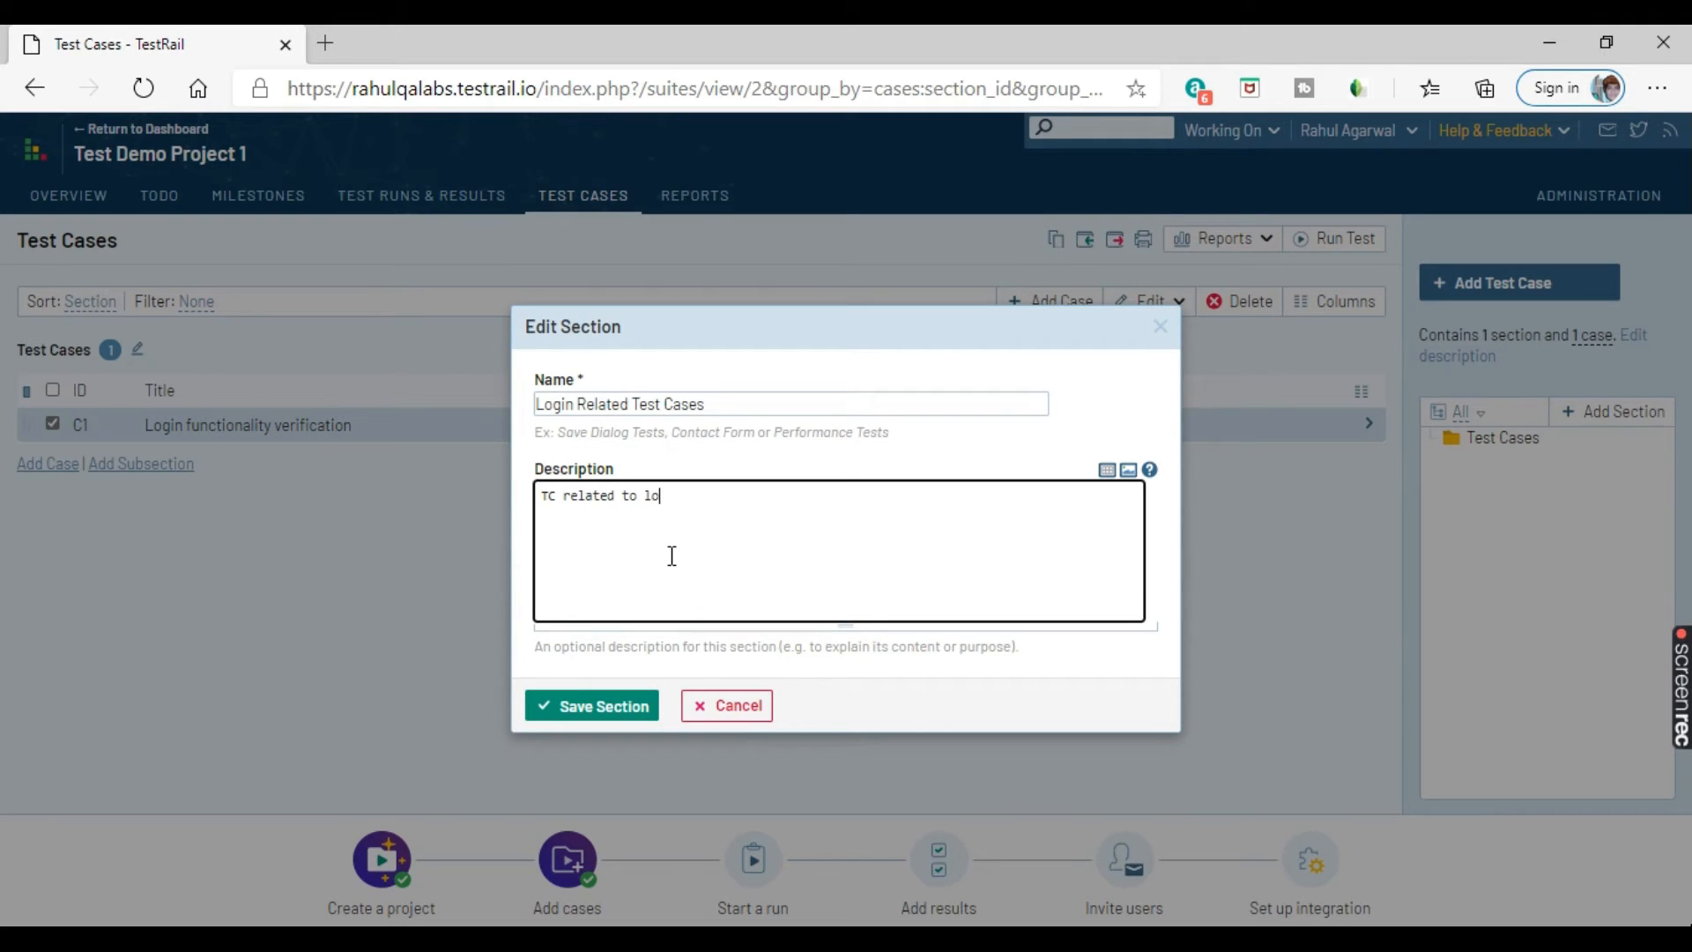
{"action": "type", "text": "gin functiona;i"}
{"action": "key", "text": "BackSpace"}
{"action": "key", "text": "BackSpace"}
{"action": "key", "text": "BackSpace"}
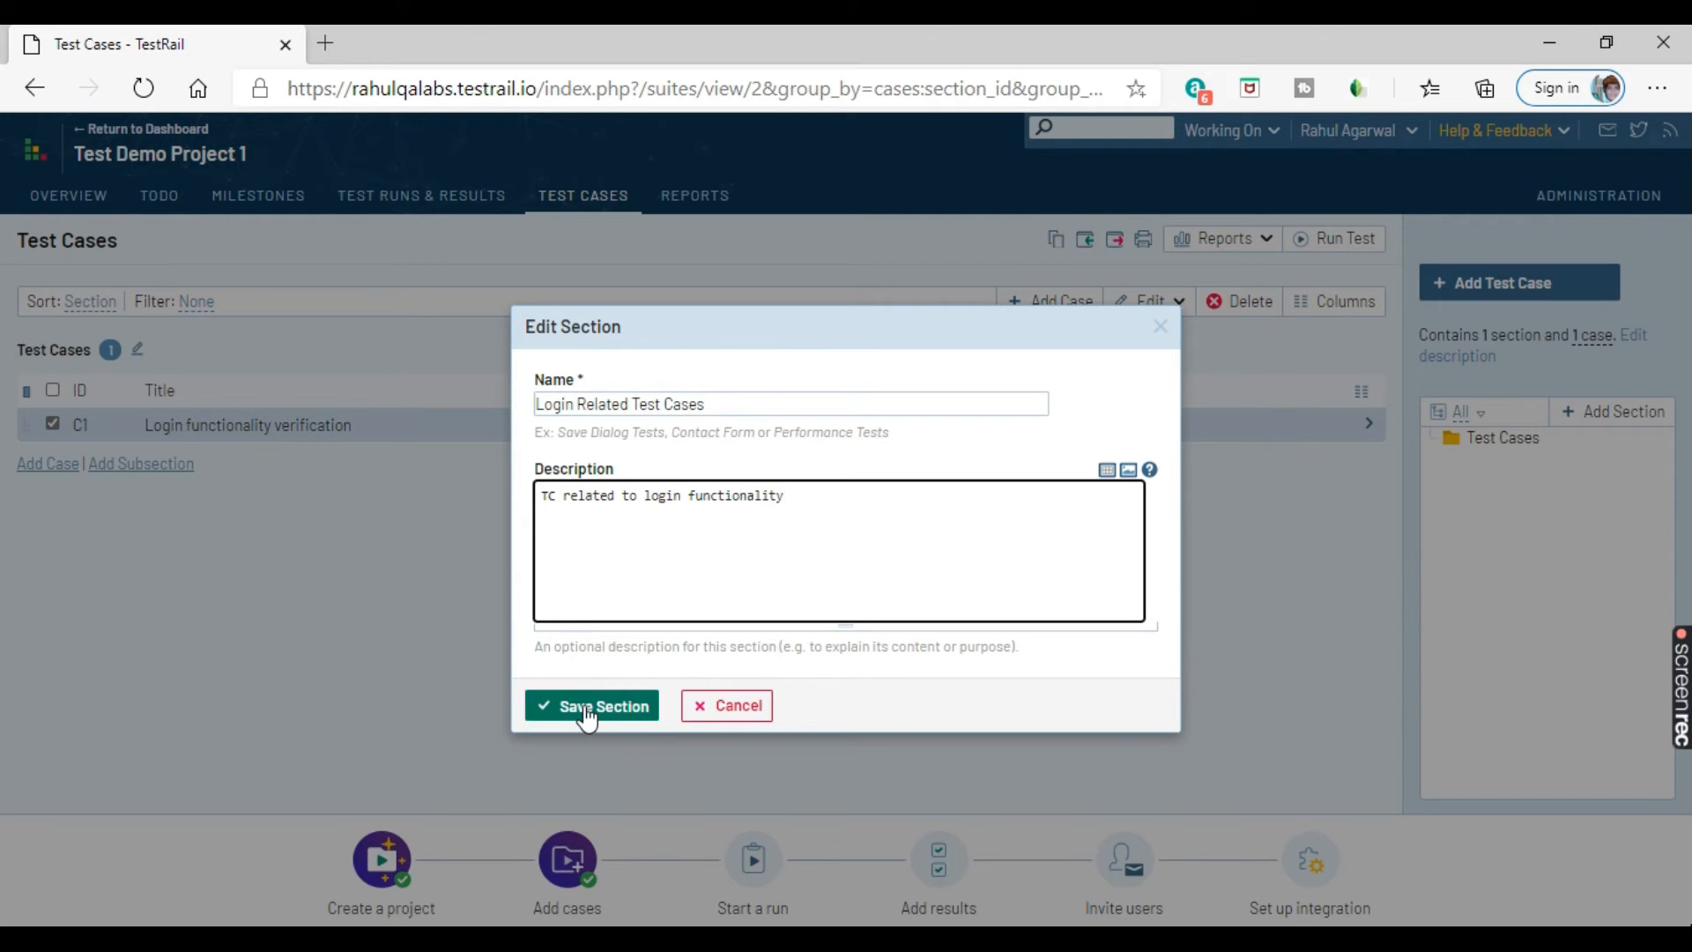
{"action": "left_click", "coordinate": [648, 727]}
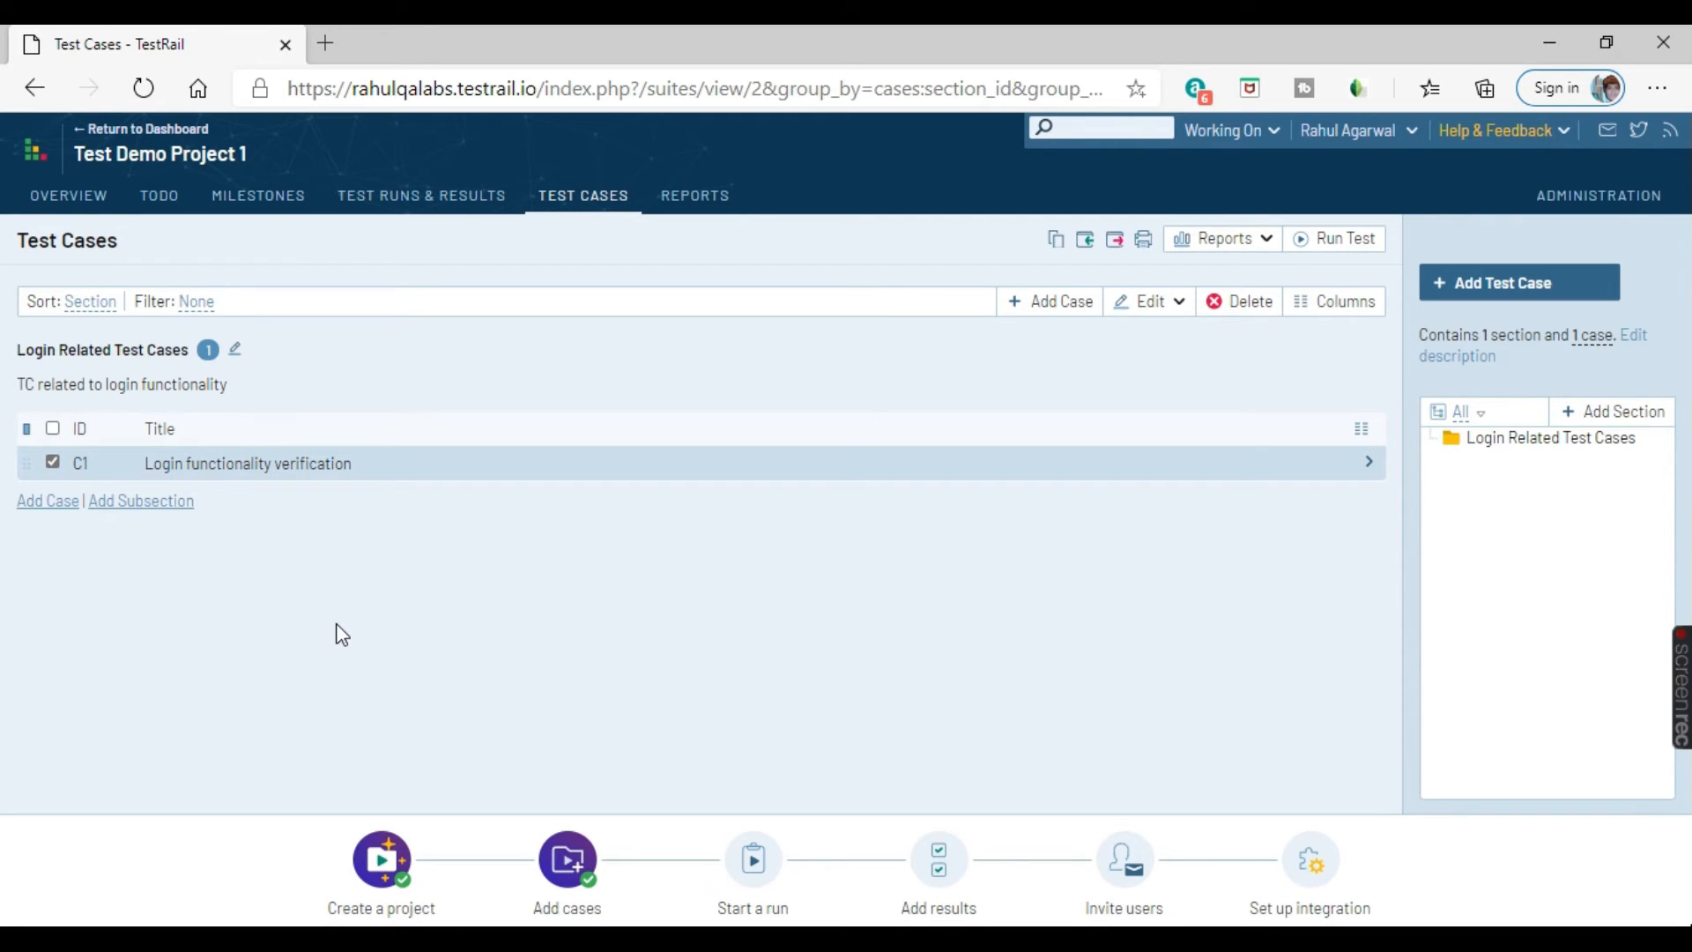
Add a subsection named HomePage under Login Related Test Cases with the description "functionality related to homepage".
{"action": "left_click", "coordinate": [147, 503]}
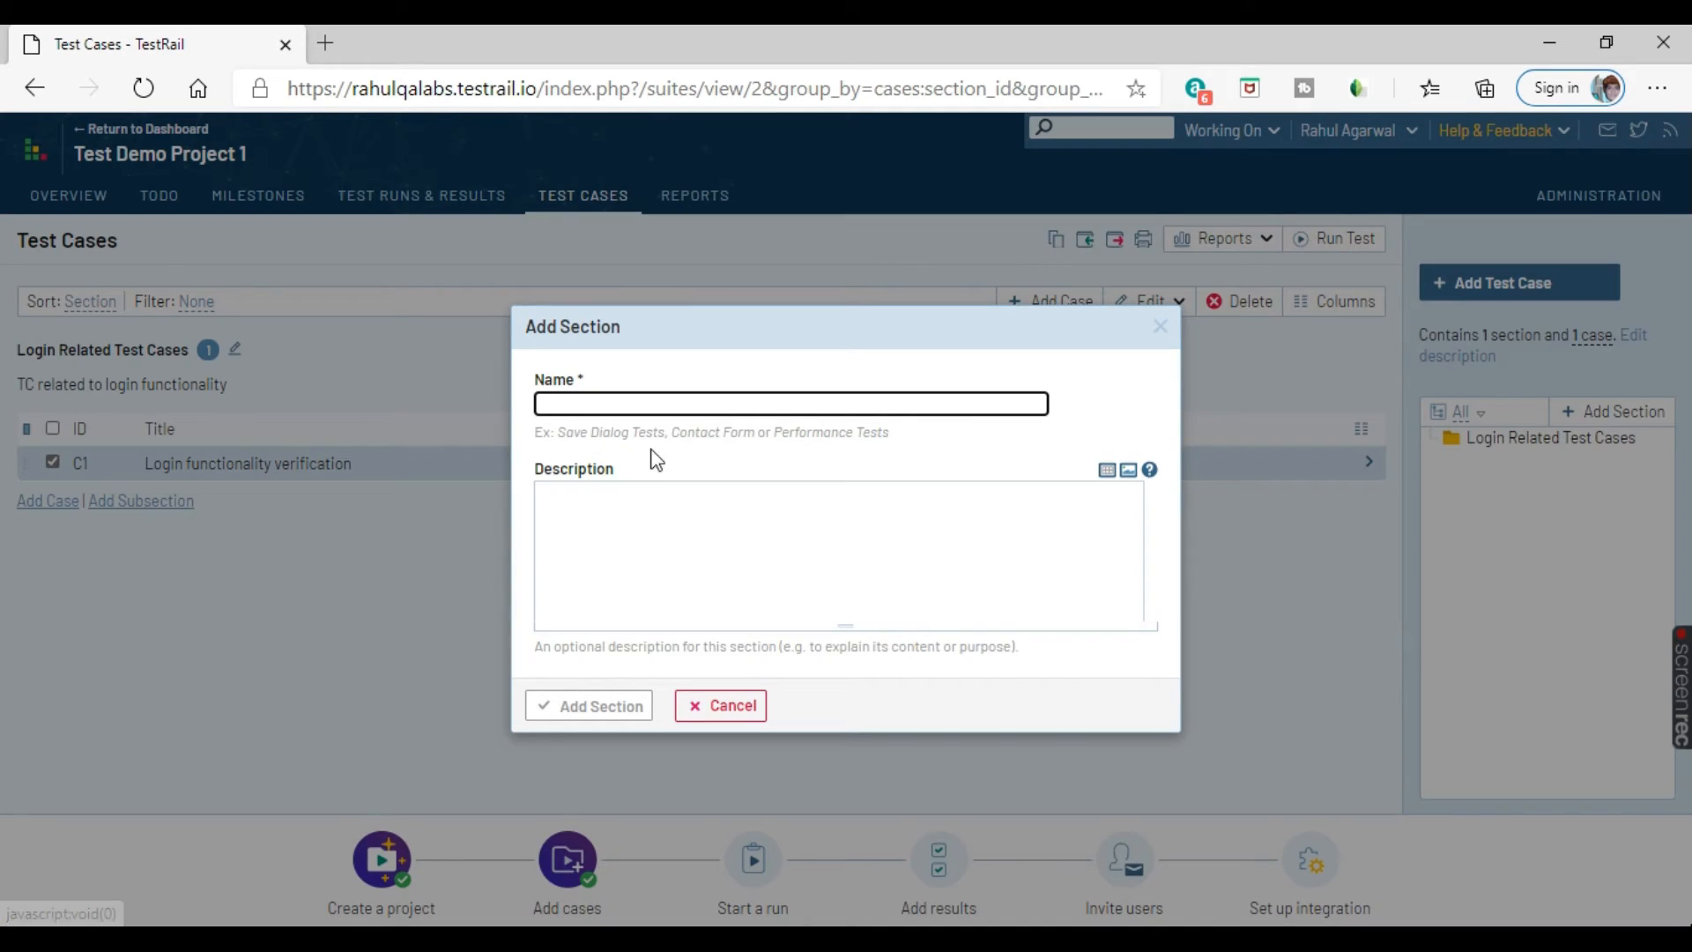
{"action": "left_click", "coordinate": [699, 405]}
{"action": "type", "text": "HomePage"}
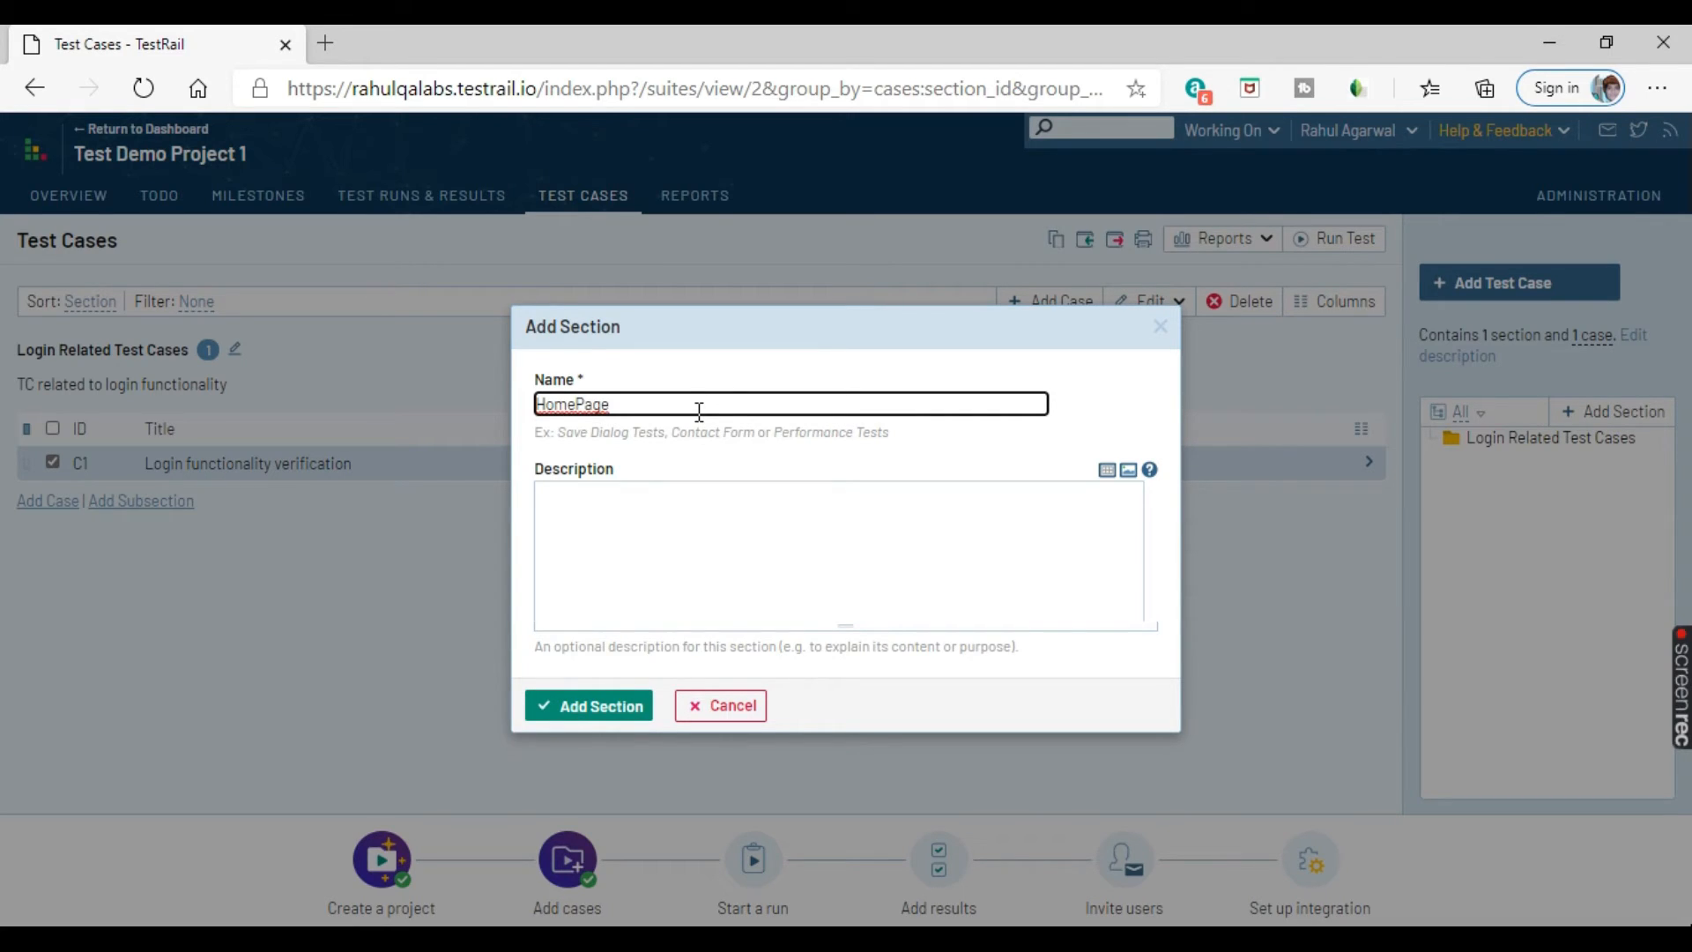
{"action": "left_click", "coordinate": [631, 505]}
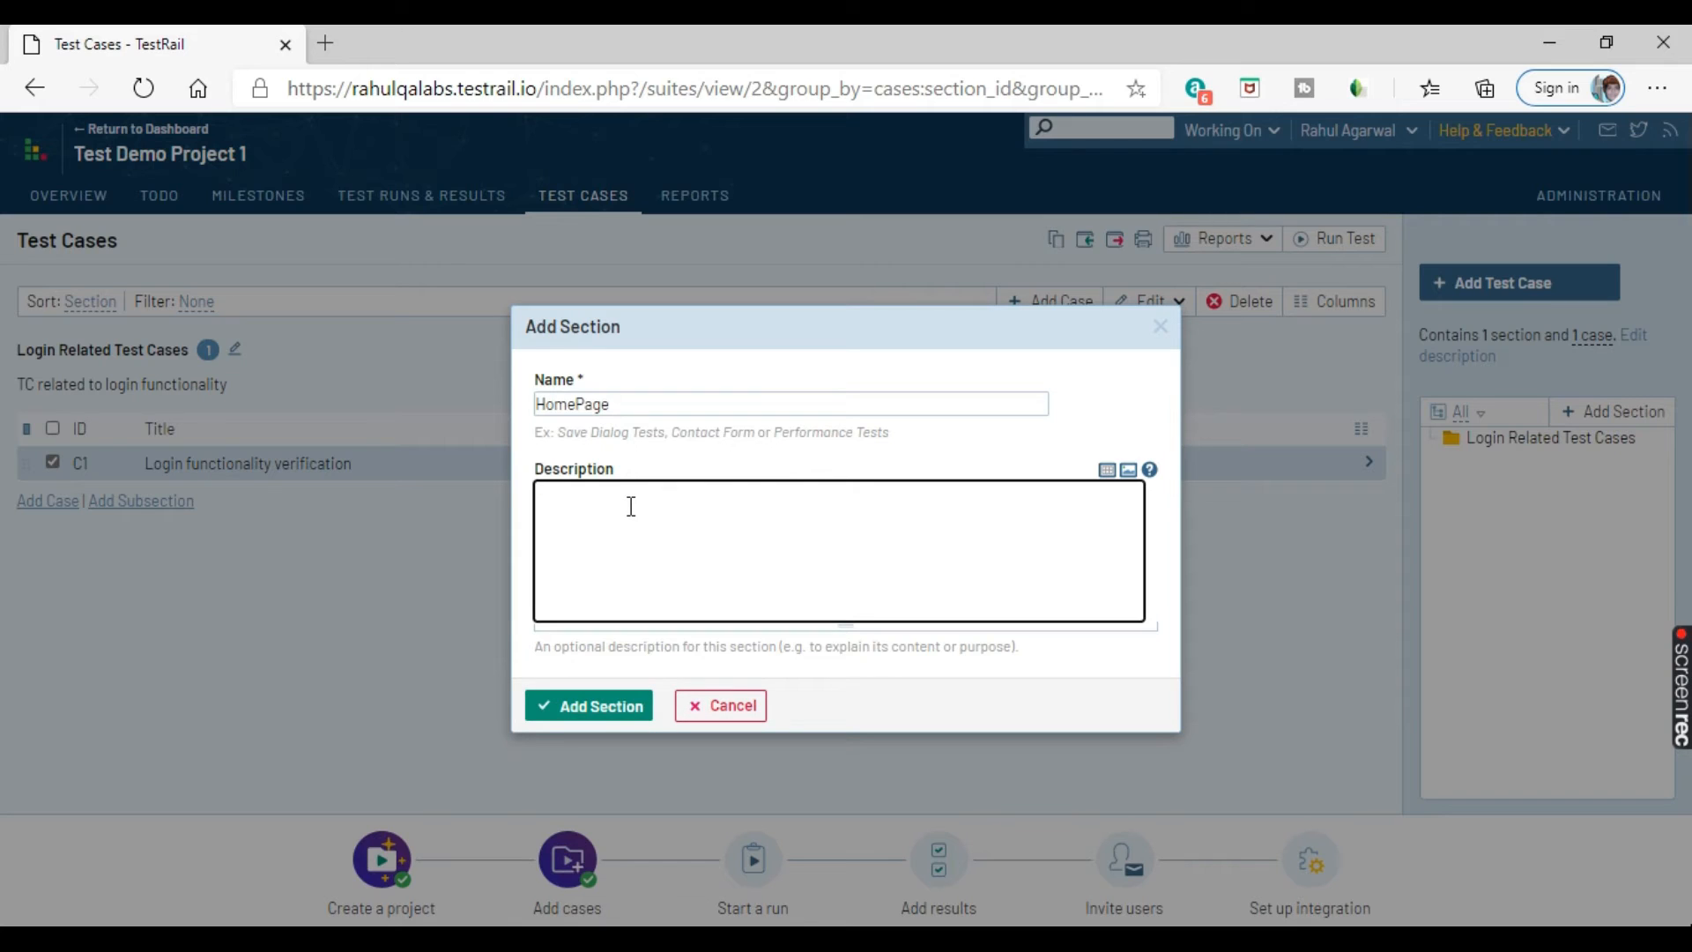
{"action": "type", "text": "functionality re;ated to homepage"}
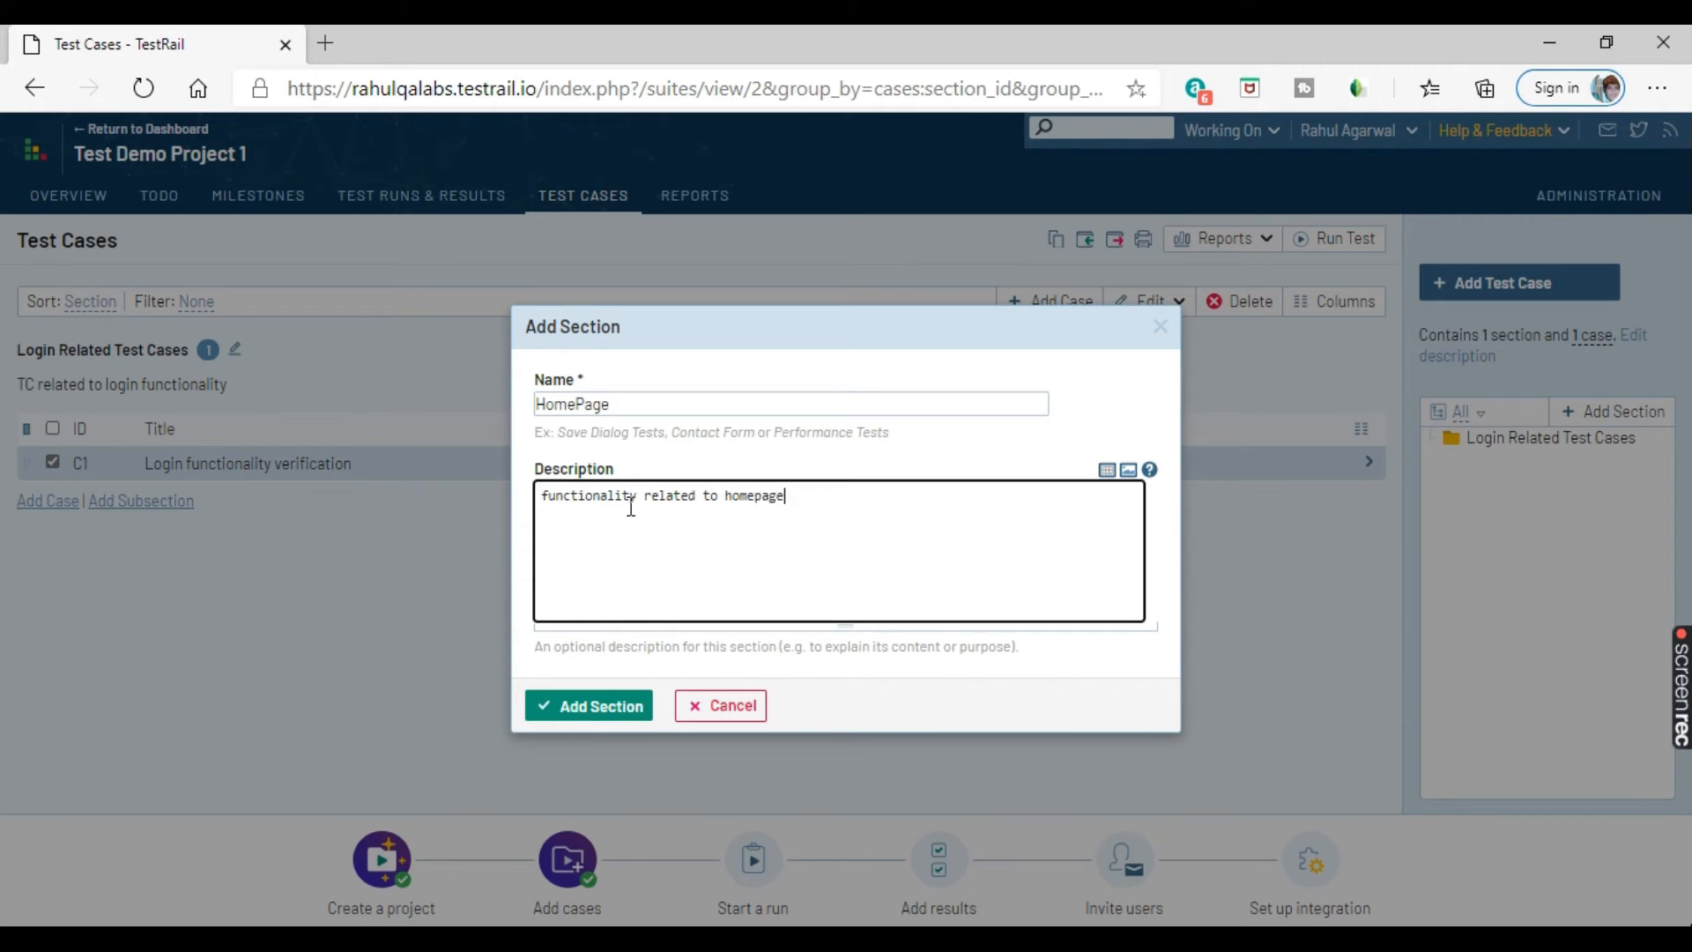
{"action": "left_click", "coordinate": [588, 705]}
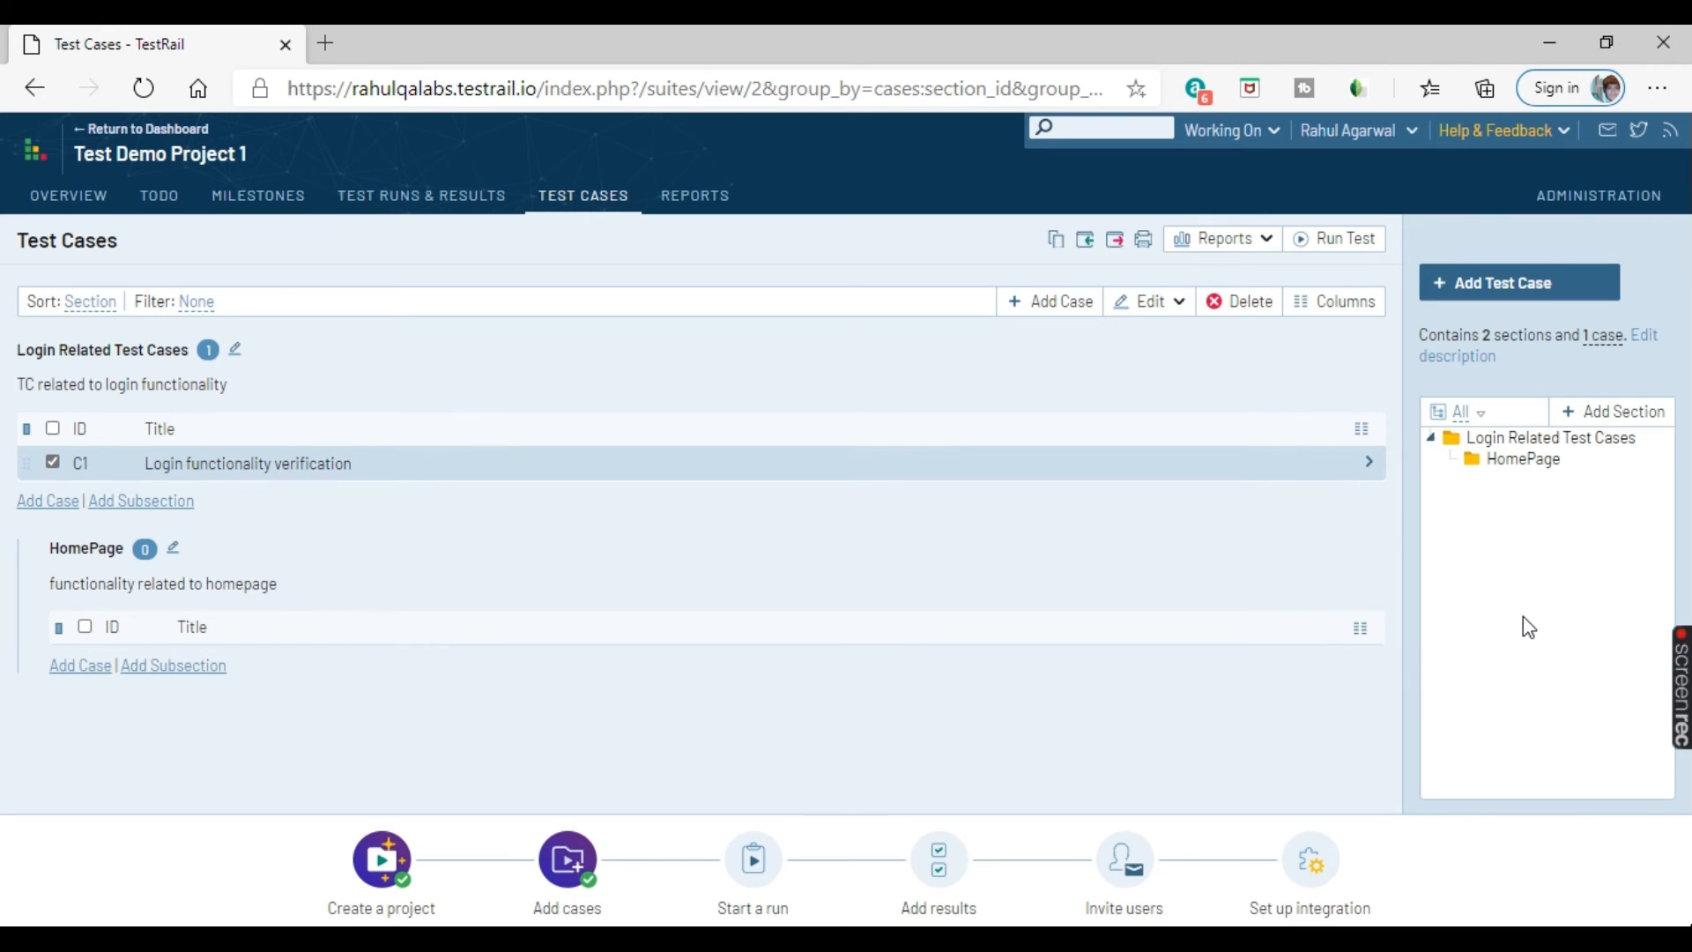
Start a new top-level section and name it "Payment related Test Cases".
{"action": "left_click", "coordinate": [1627, 415]}
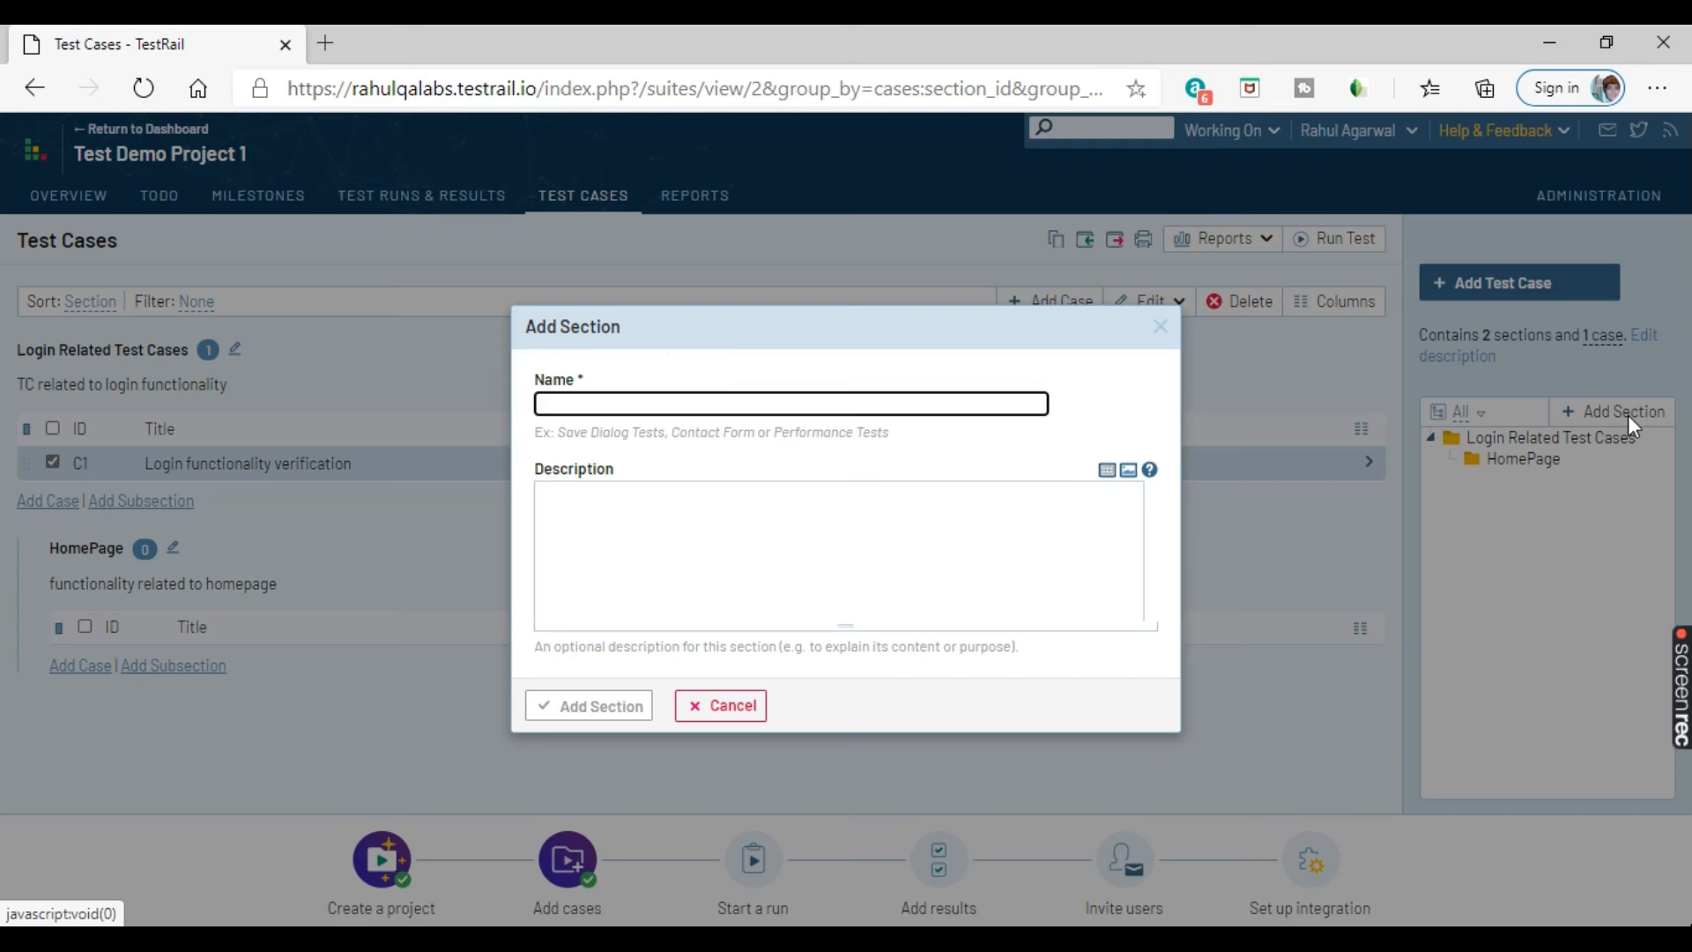
{"action": "left_click", "coordinate": [658, 408]}
{"action": "type", "text": "Pay"}
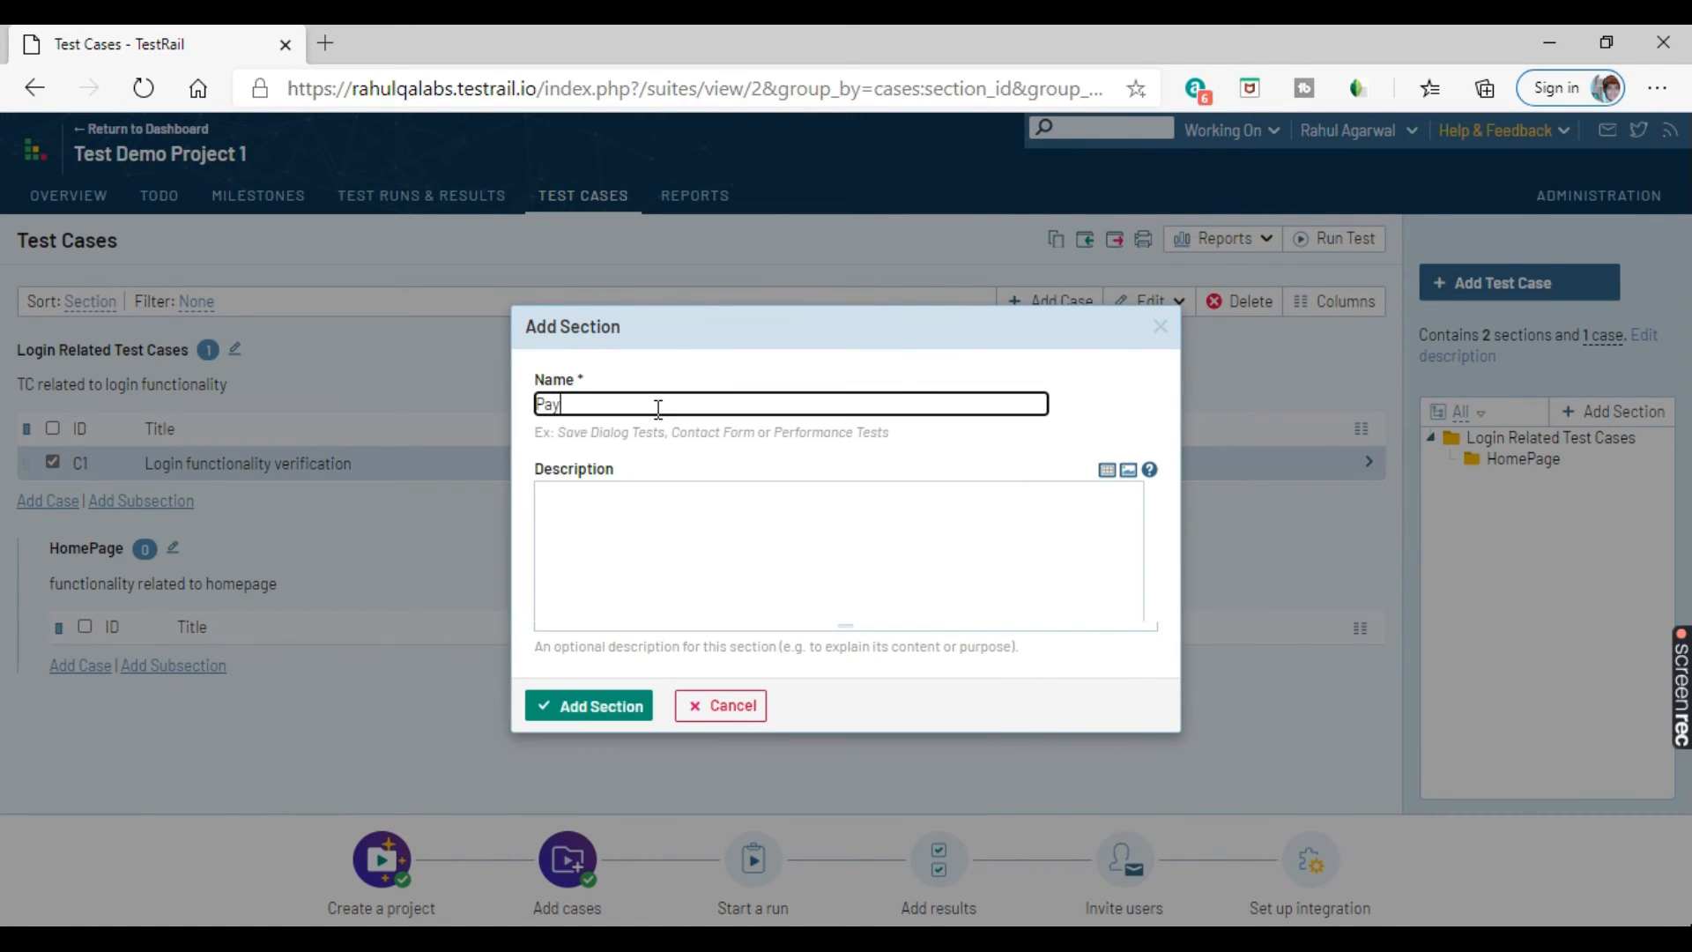
{"action": "type", "text": "ment related Test Caes"}
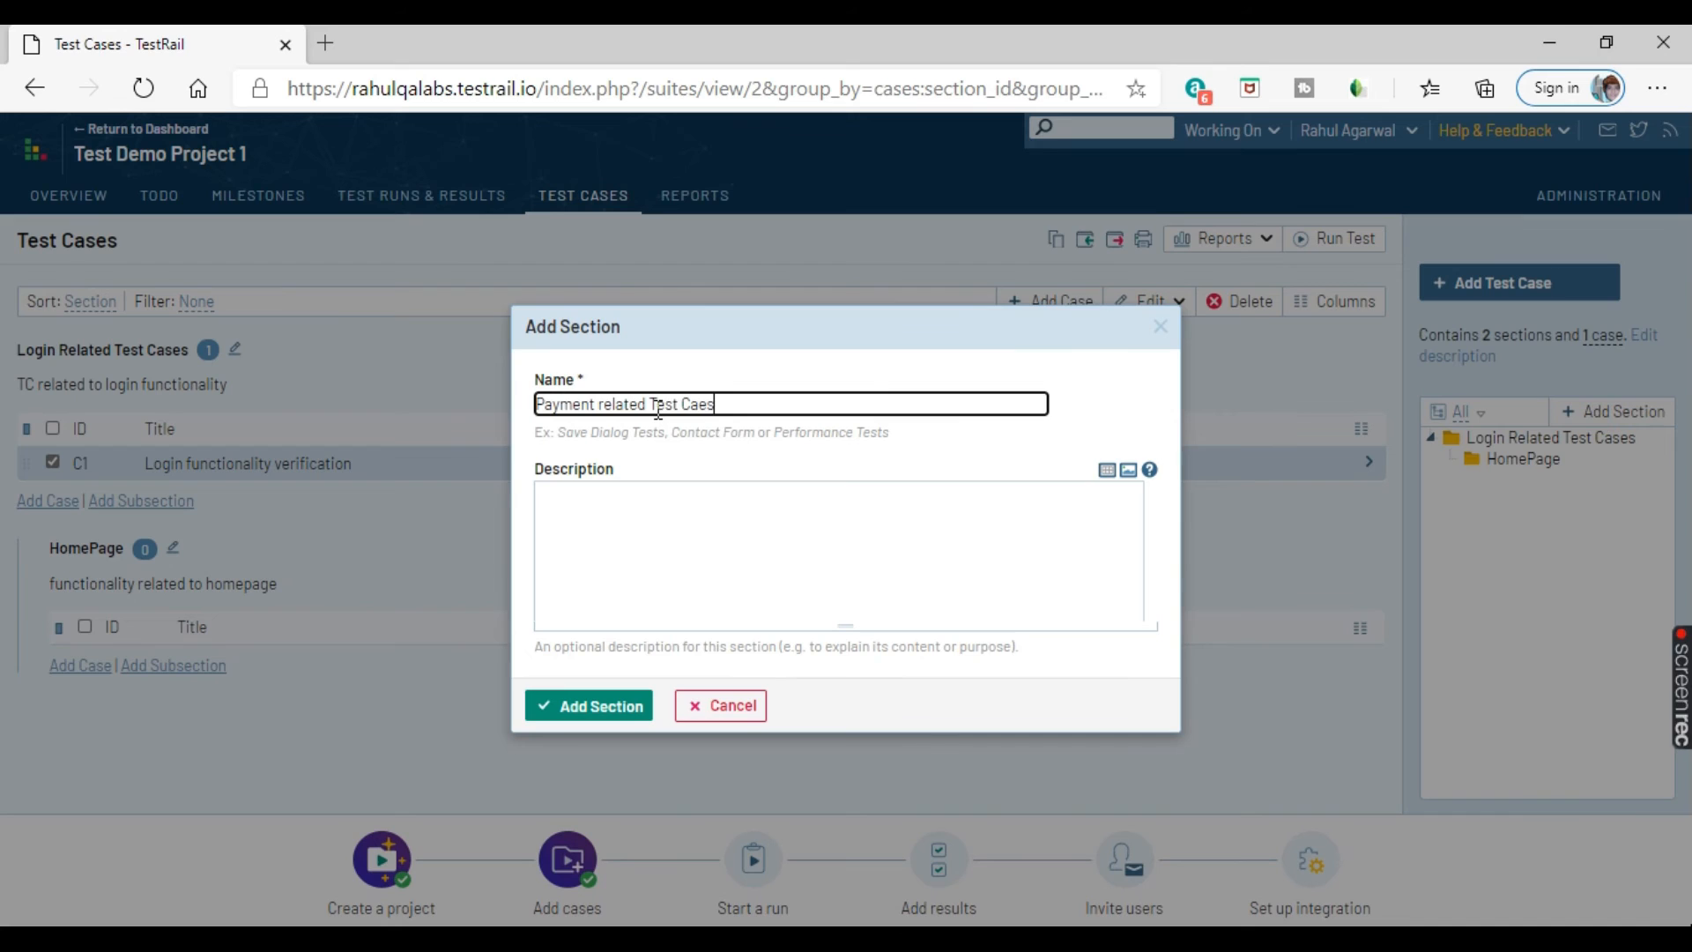
{"action": "key", "text": "BackSpace"}
{"action": "key", "text": "BackSpace"}
{"action": "type", "text": "s"}
Give the new payment section the description "Payment related", save it and review the resulting section structure.
{"action": "left_click", "coordinate": [665, 523]}
{"action": "type", "text": "Payment"}
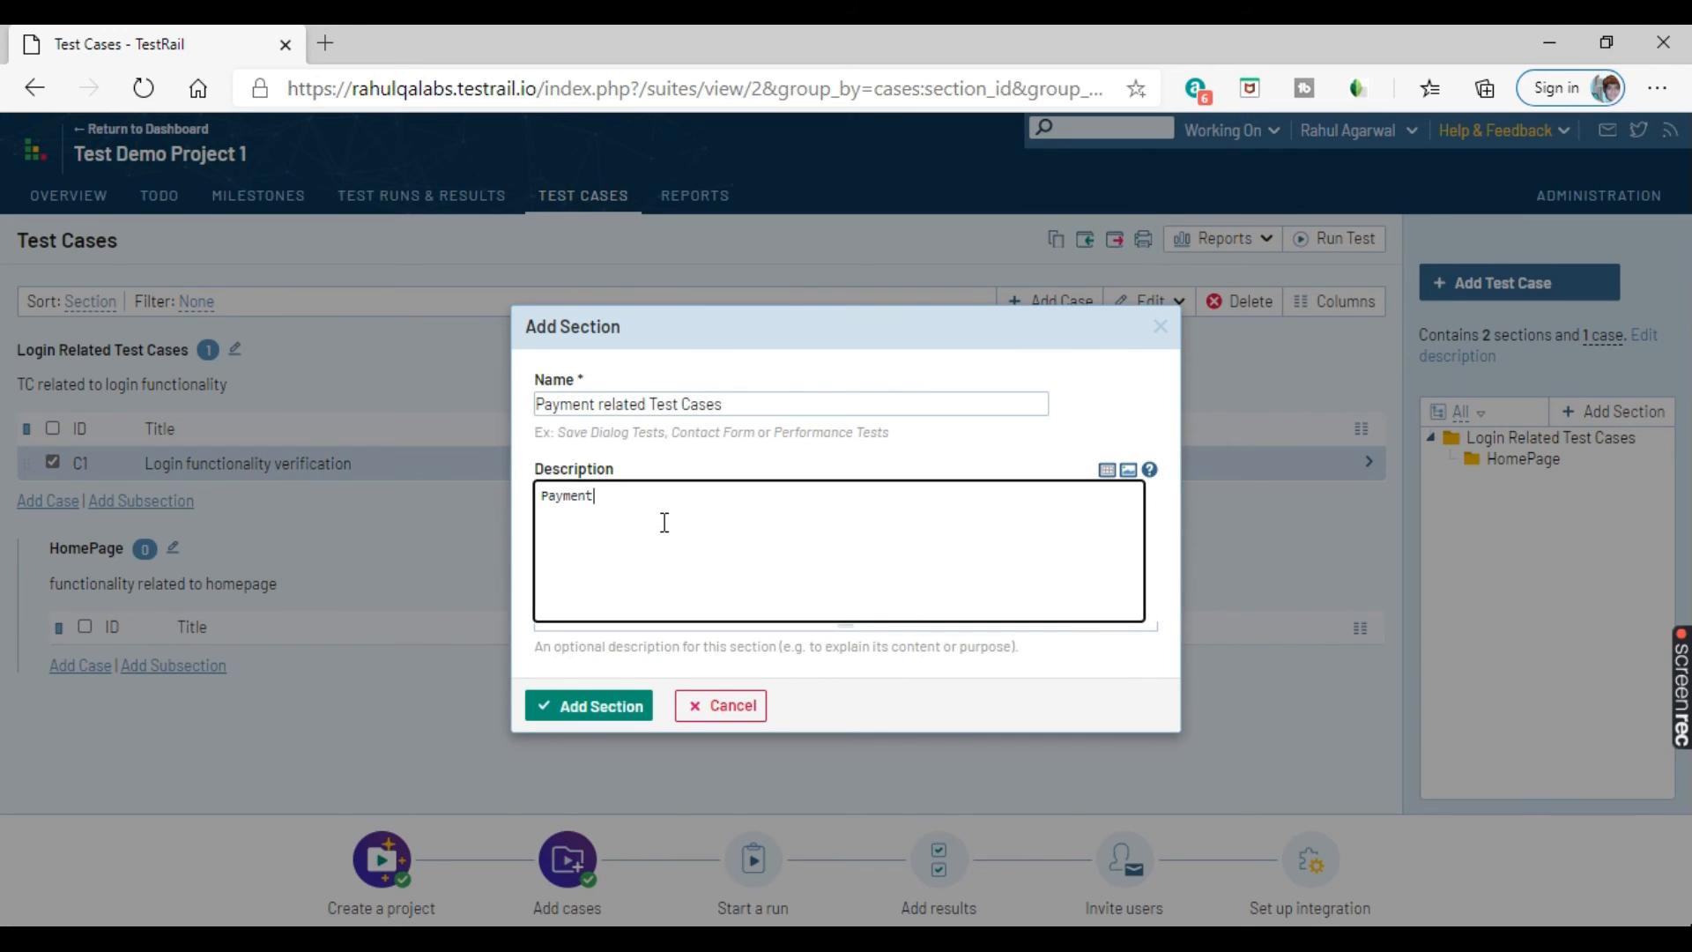
{"action": "type", "text": " related"}
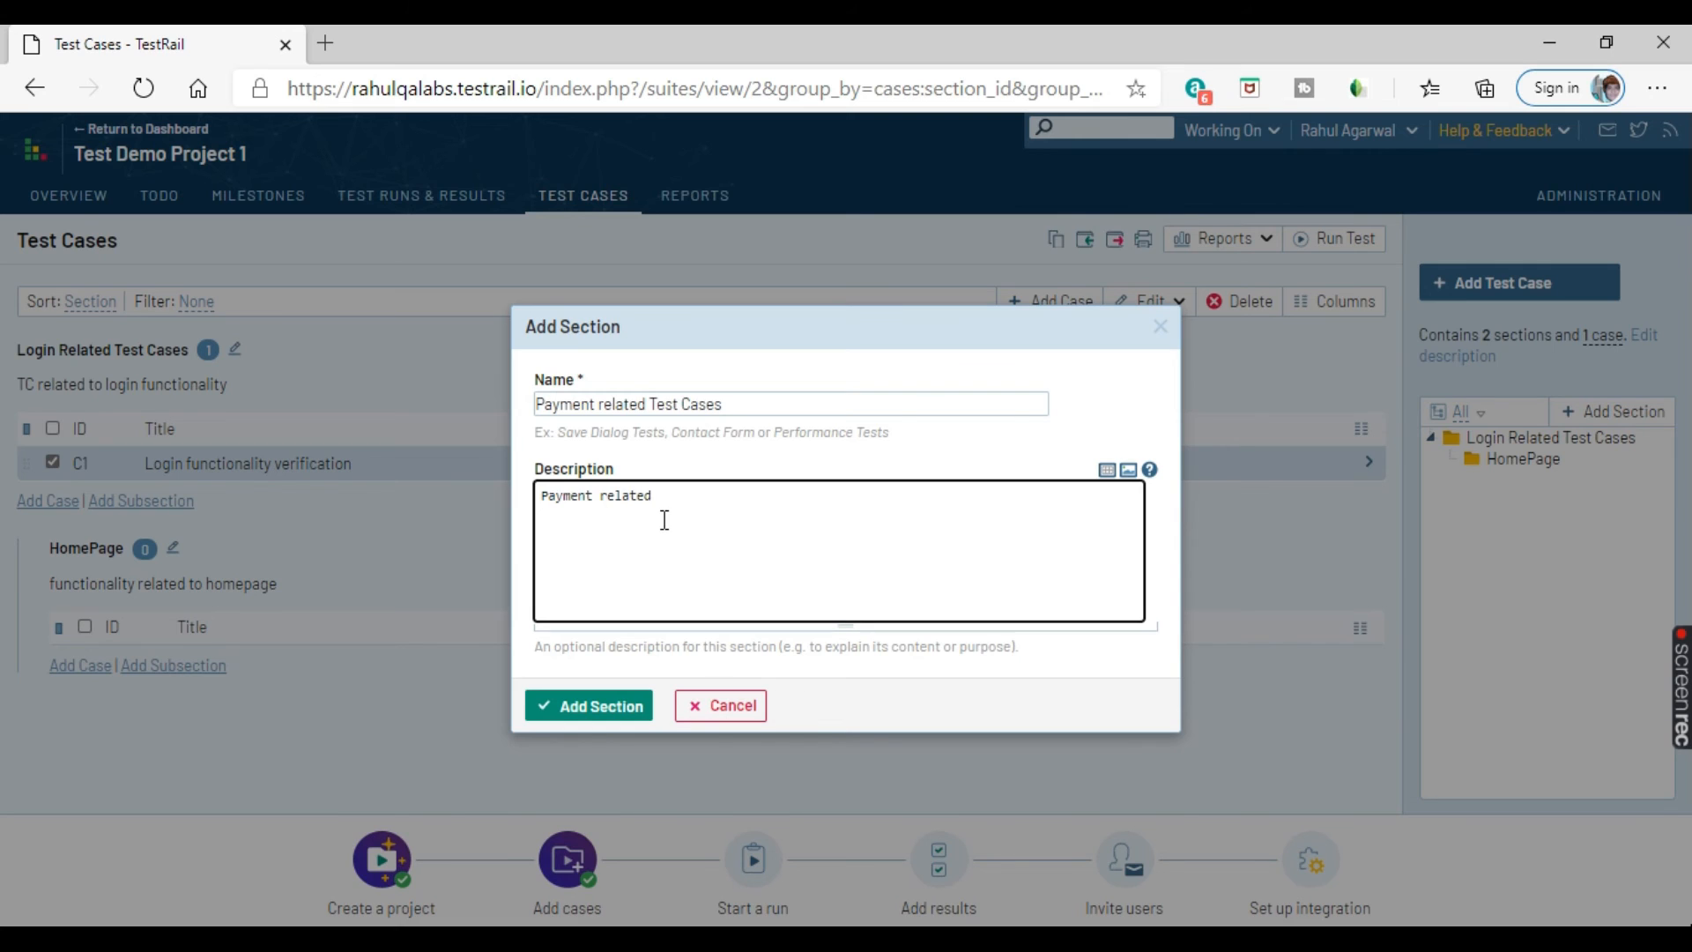
{"action": "left_click", "coordinate": [579, 692]}
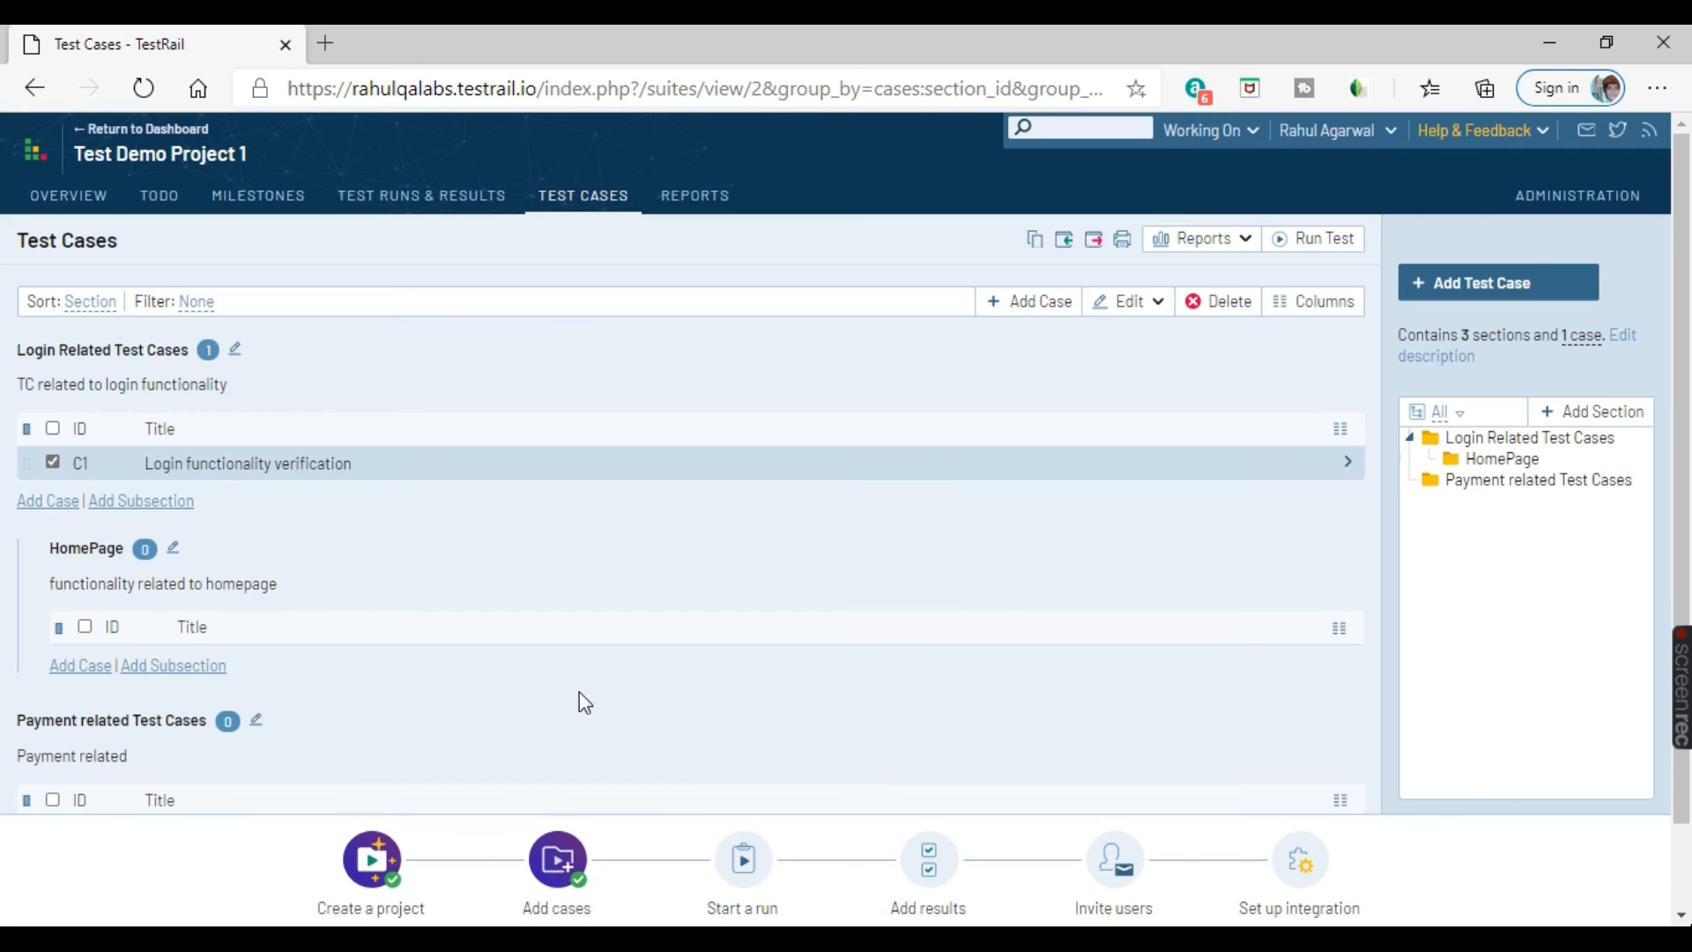
{"action": "scroll", "coordinate": [215, 649], "scroll_direction": "down", "scroll_amount": 2}
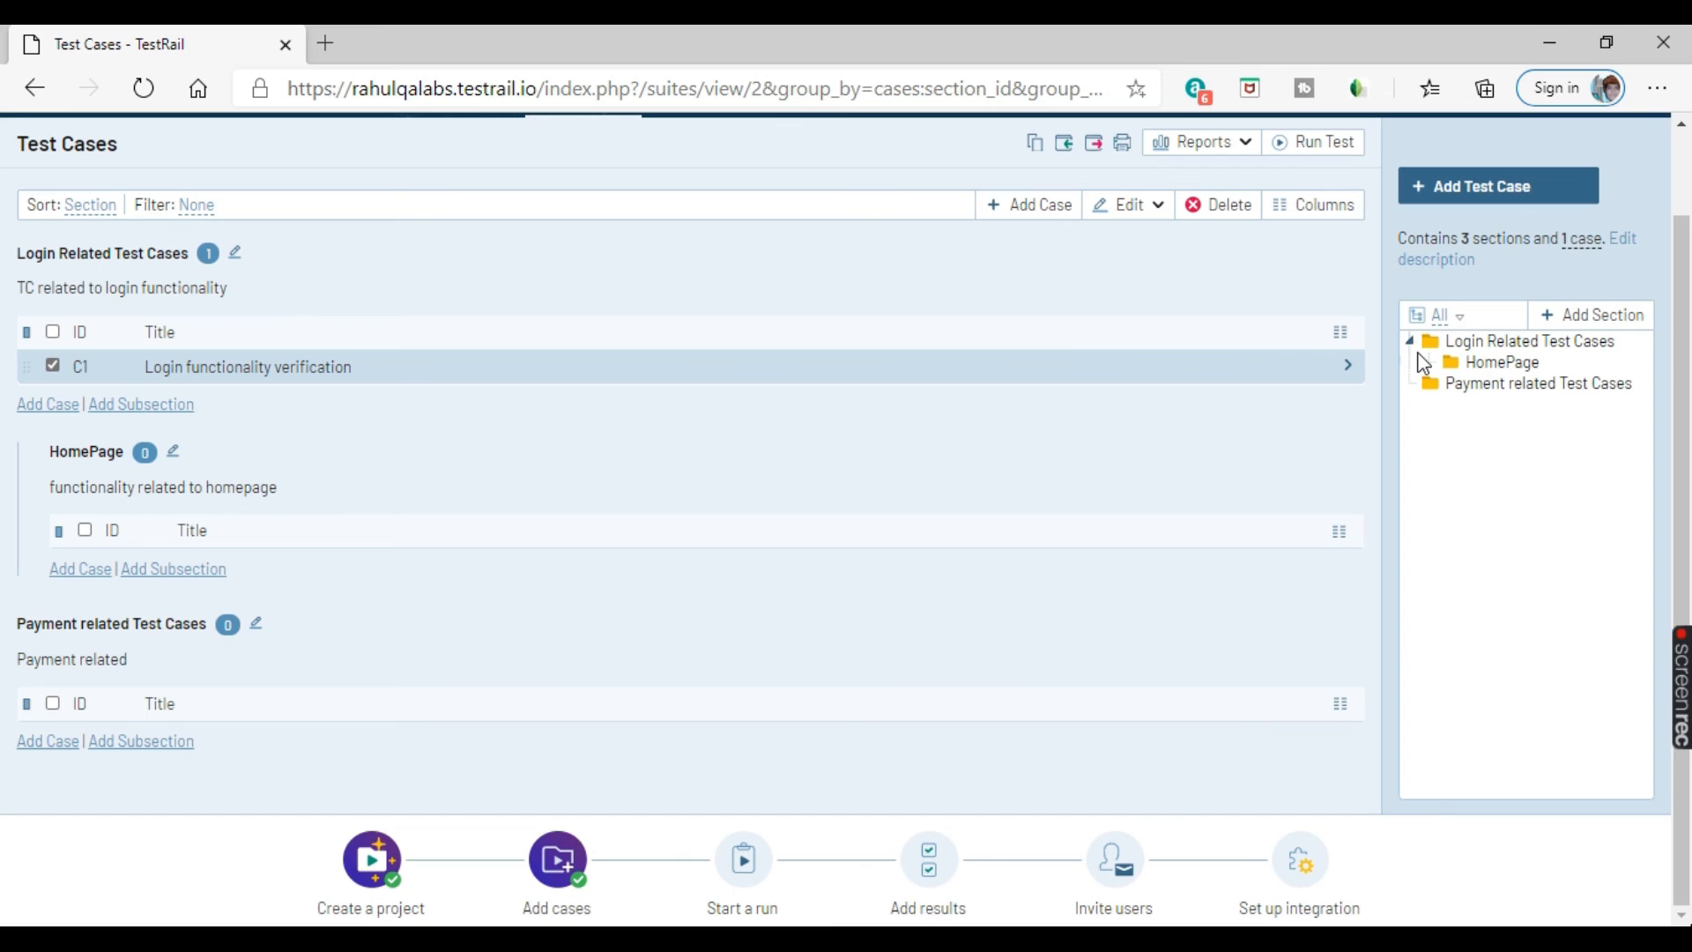
{"action": "scroll", "coordinate": [1493, 361], "scroll_direction": "up", "scroll_amount": 1}
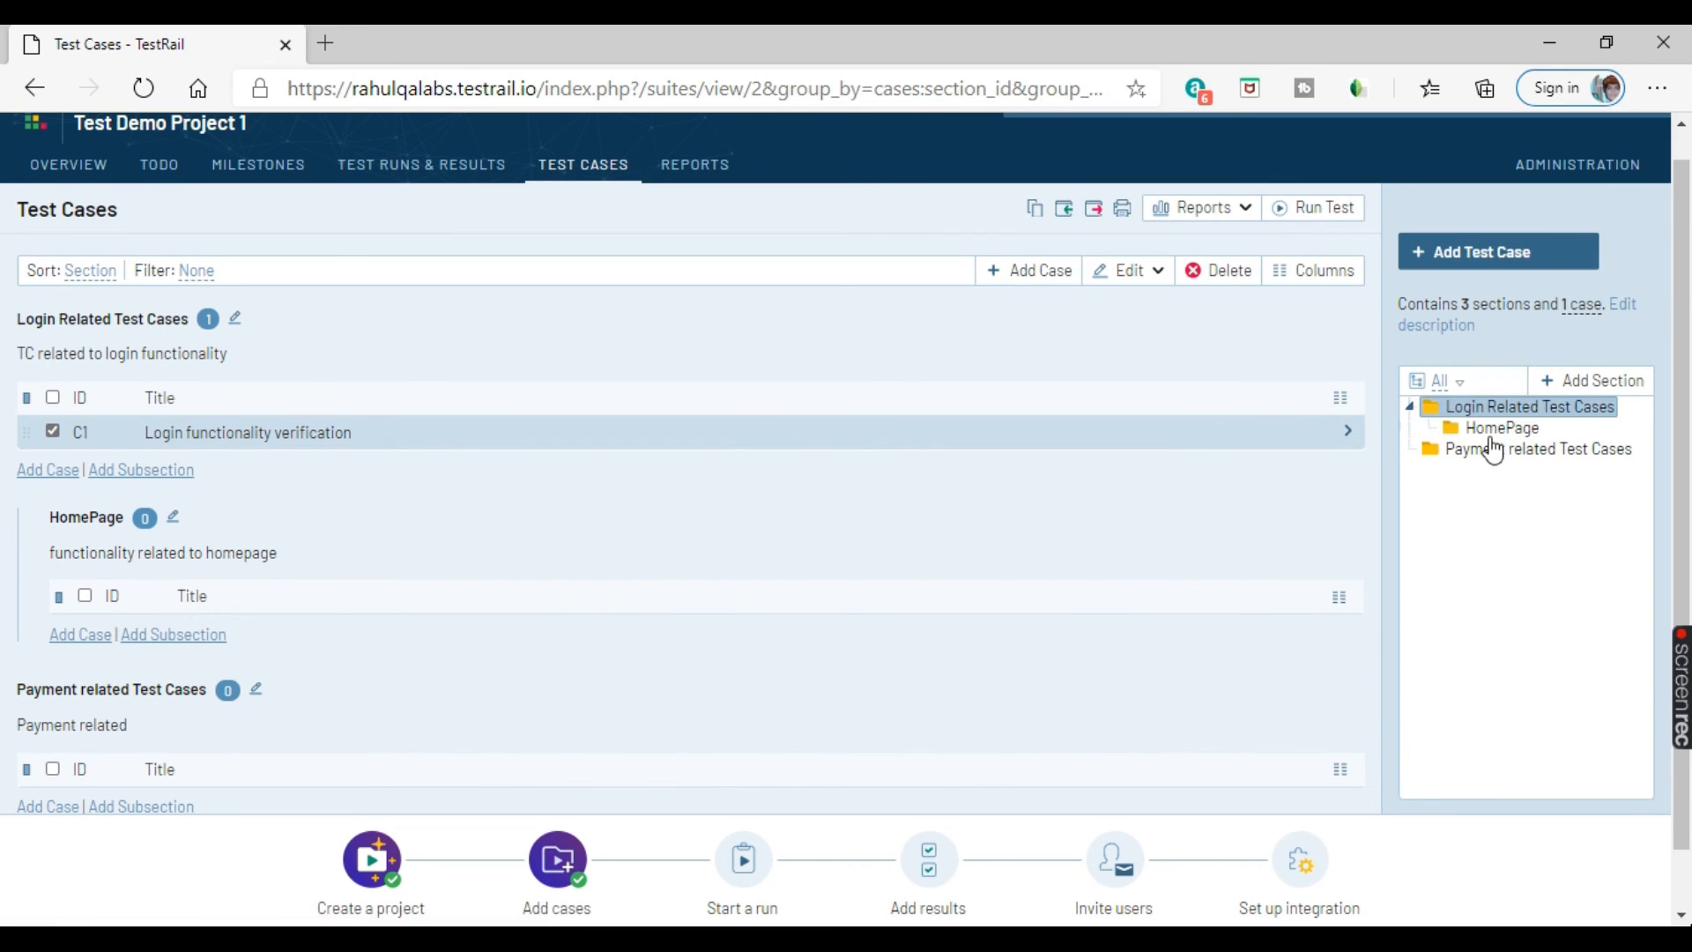